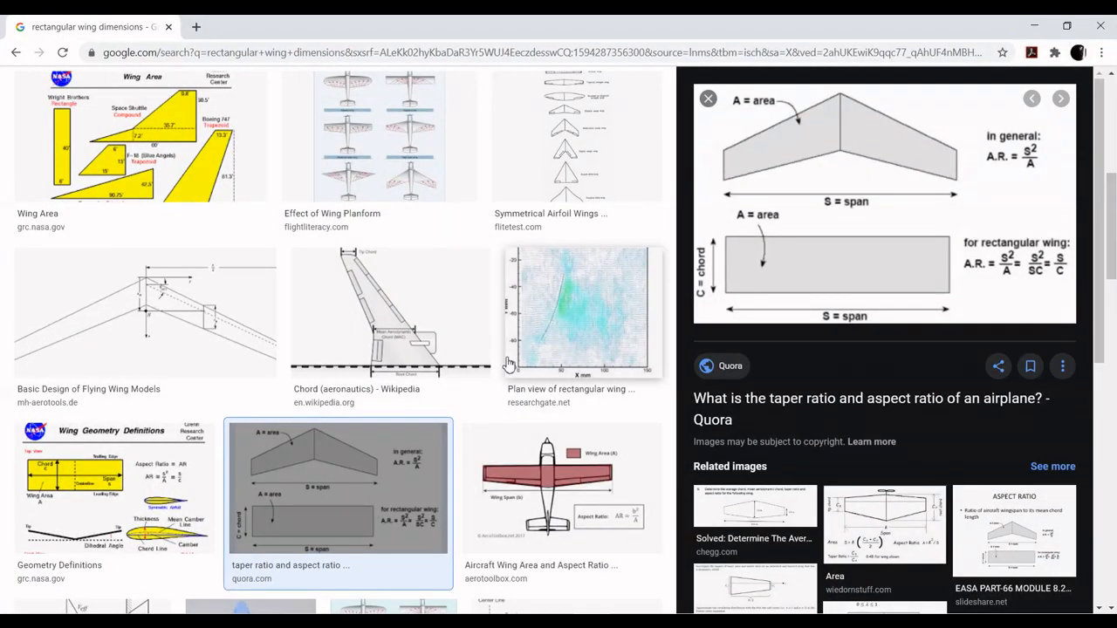
Step: Browse the rectangular wing image results and preview NASA's Geometry Definitions diagram
{"action": "scroll", "coordinate": [427, 340], "scroll_direction": "up", "scroll_amount": 6}
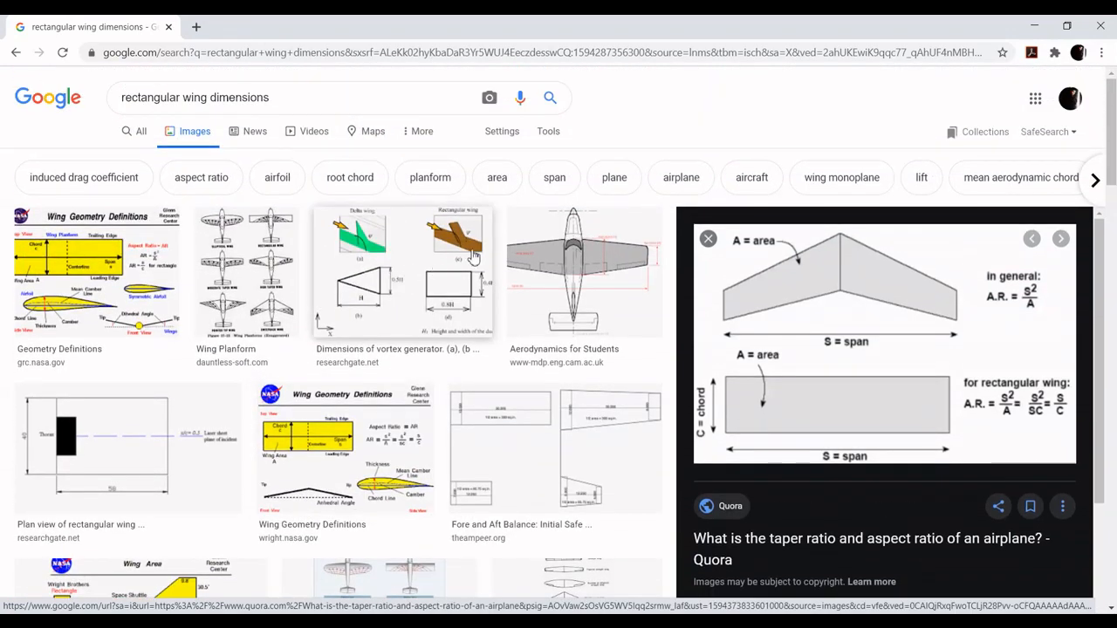
{"action": "scroll", "coordinate": [440, 256], "scroll_direction": "down", "scroll_amount": 1}
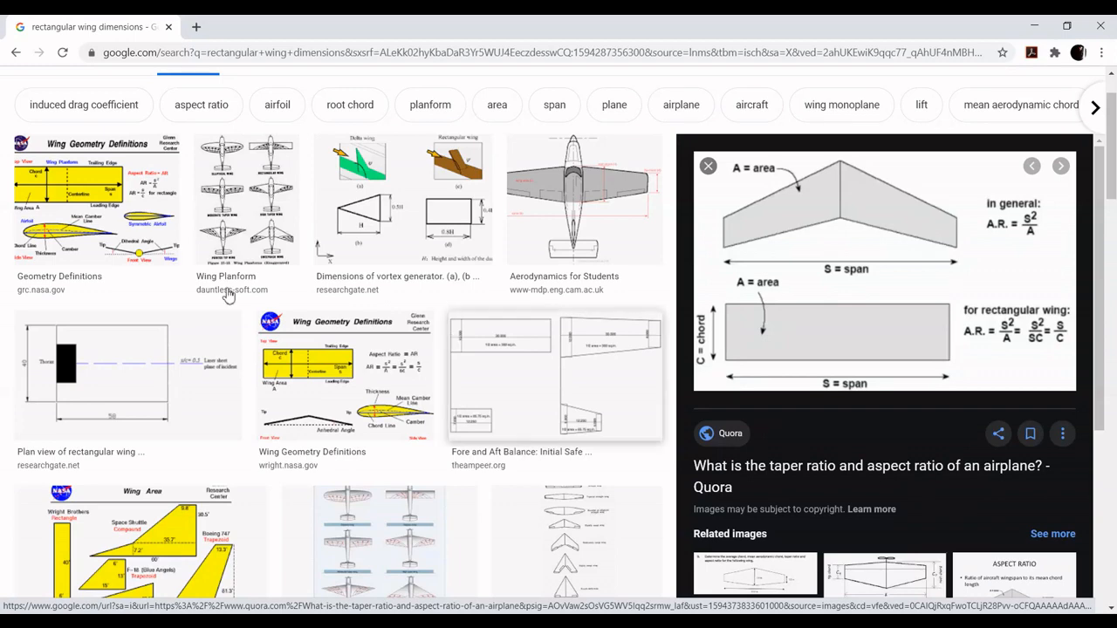
{"action": "left_click", "coordinate": [96, 199]}
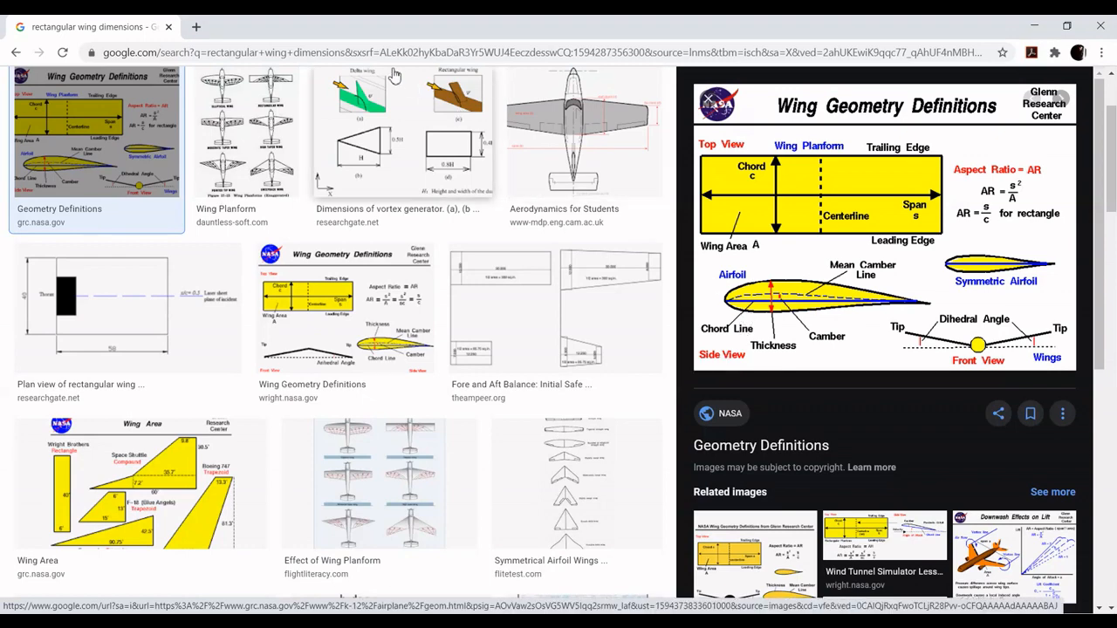
Step: Search Google for "airfoil dimensions" in a new browser tab
{"action": "left_click", "coordinate": [196, 27]}
{"action": "left_click", "coordinate": [218, 51]}
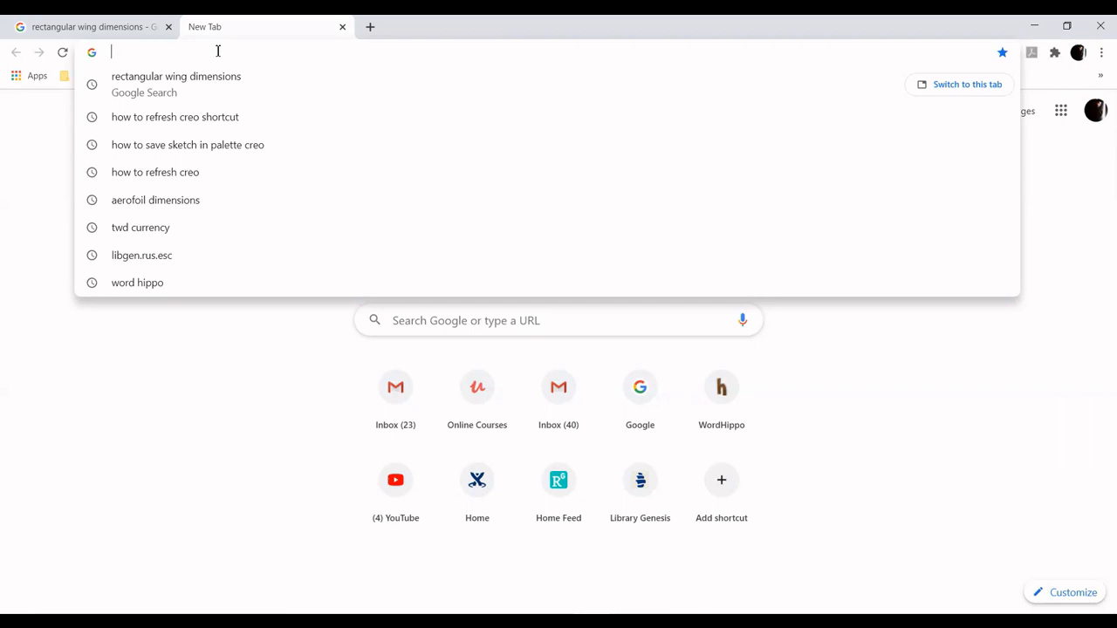
{"action": "type", "text": "air"}
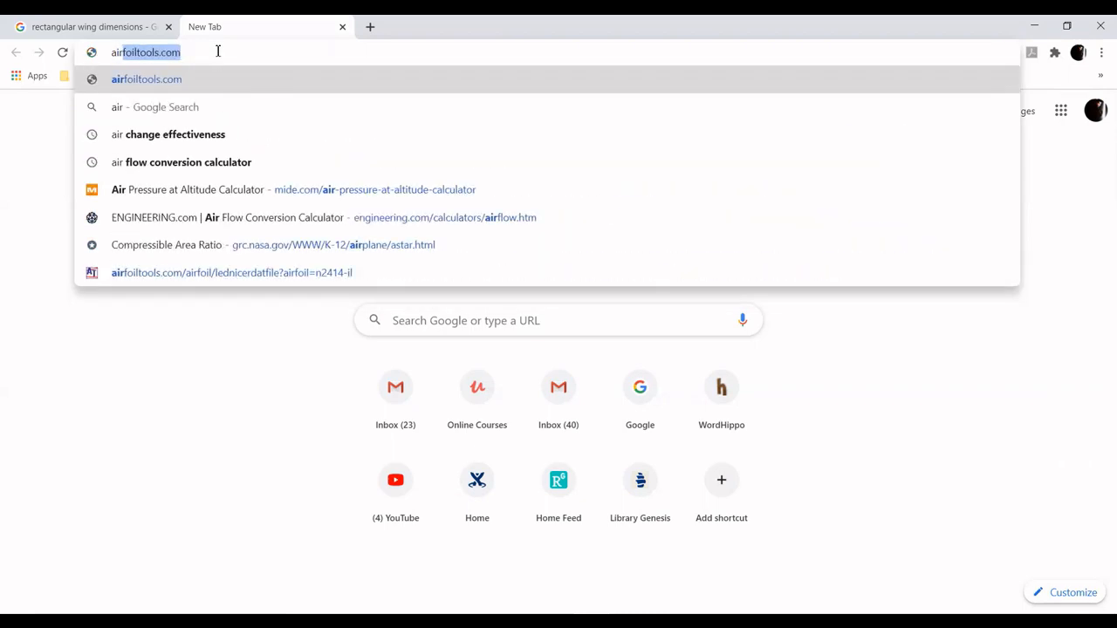
{"action": "type", "text": "foil "}
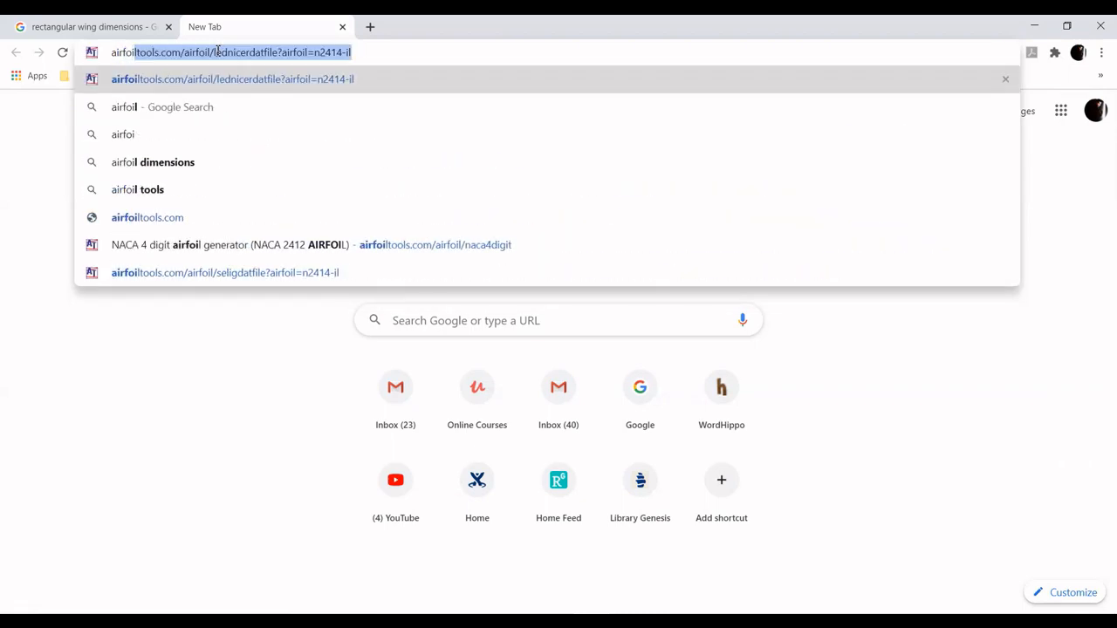
{"action": "type", "text": "dimensions"}
{"action": "key", "text": "Return"}
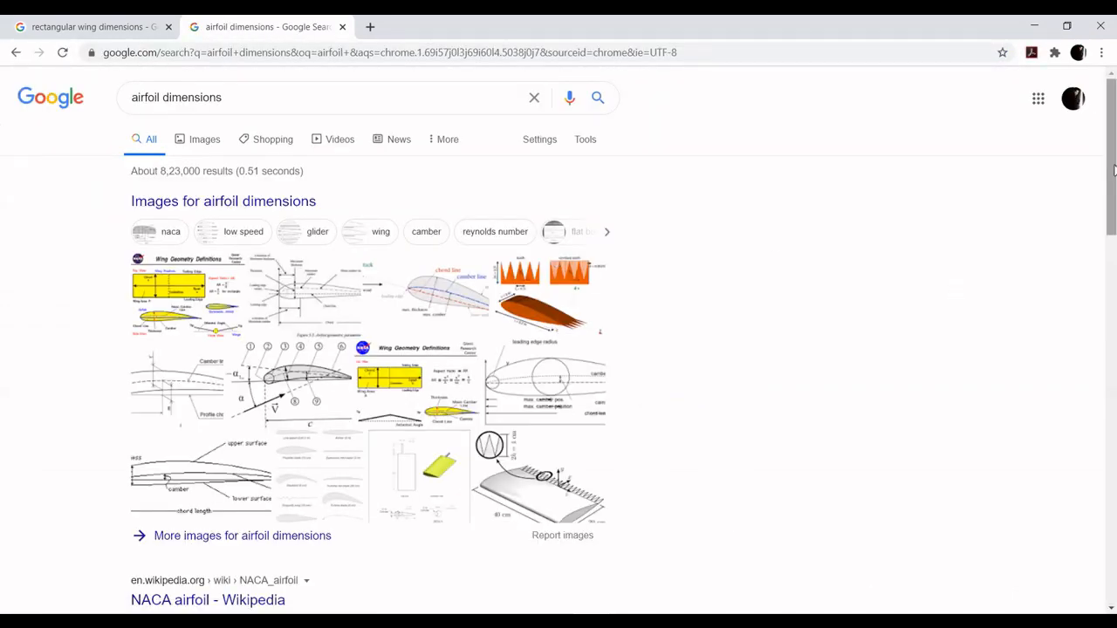
Step: Open the airfoiltools.com search result for the NACA 4 digit airfoil generator
{"action": "scroll", "coordinate": [1000, 299], "scroll_direction": "down", "scroll_amount": 3}
{"action": "scroll", "coordinate": [567, 341], "scroll_direction": "down", "scroll_amount": 5}
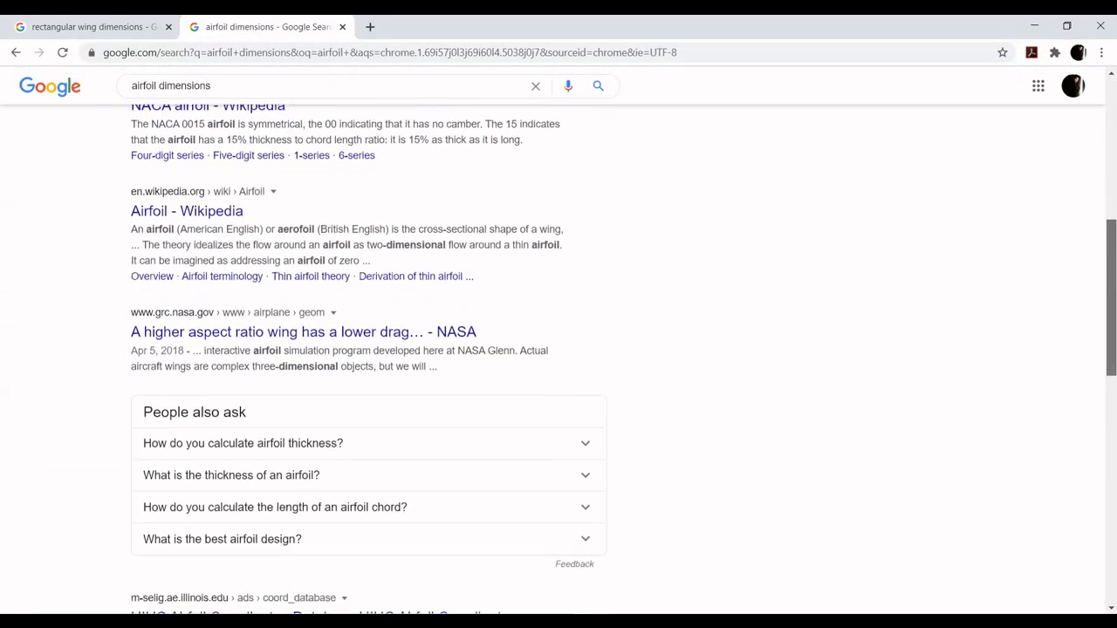
{"action": "scroll", "coordinate": [338, 426], "scroll_direction": "down", "scroll_amount": 2}
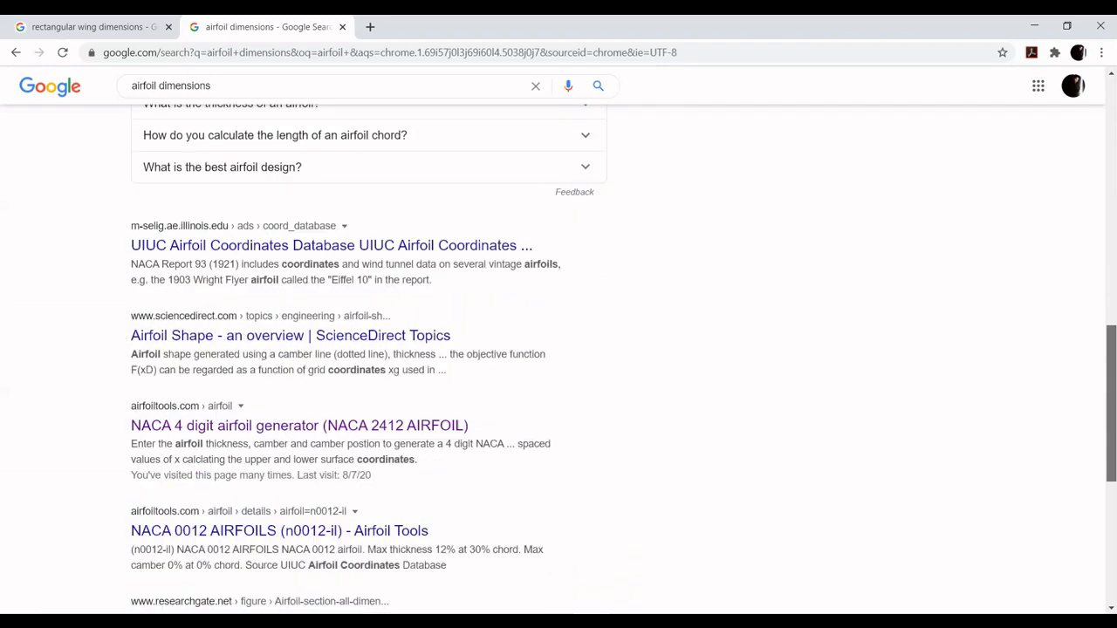
{"action": "left_click", "coordinate": [201, 411]}
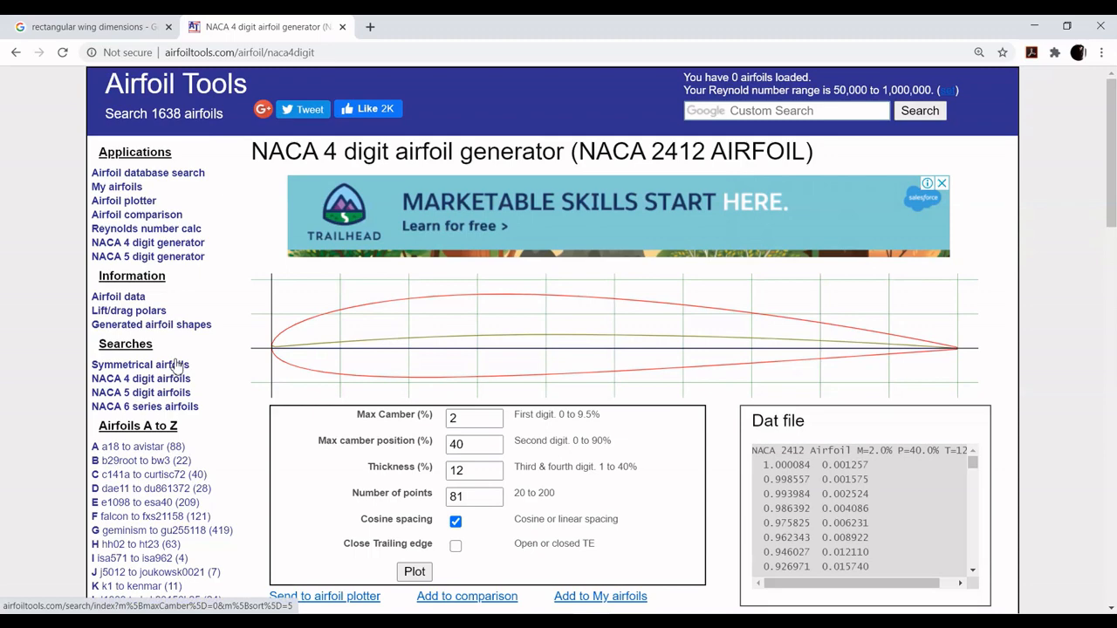
Step: Look over the airfoil generator page and open the site's database search for NACA 4 digit airfoils
{"action": "scroll", "coordinate": [178, 366], "scroll_direction": "down", "scroll_amount": 2}
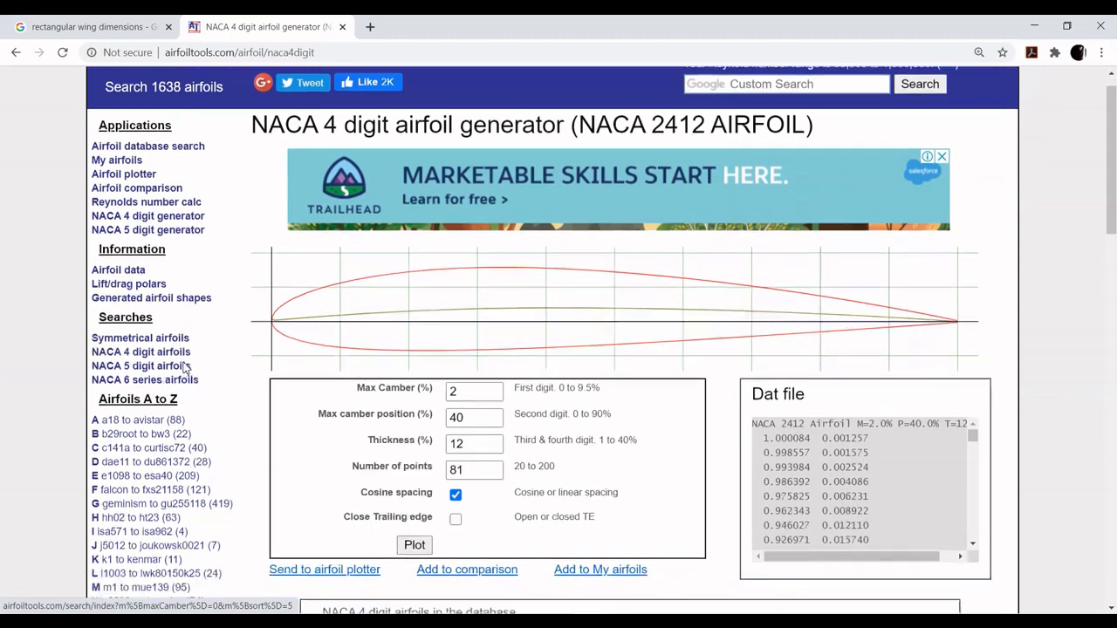
{"action": "scroll", "coordinate": [127, 426], "scroll_direction": "down", "scroll_amount": 4}
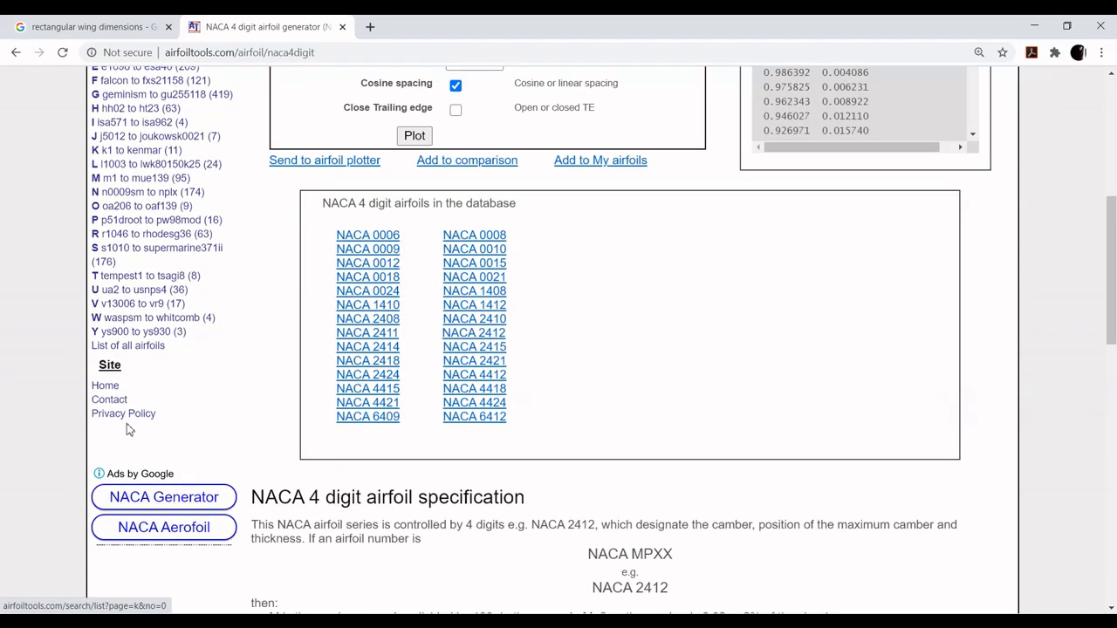
{"action": "scroll", "coordinate": [192, 426], "scroll_direction": "up", "scroll_amount": 2}
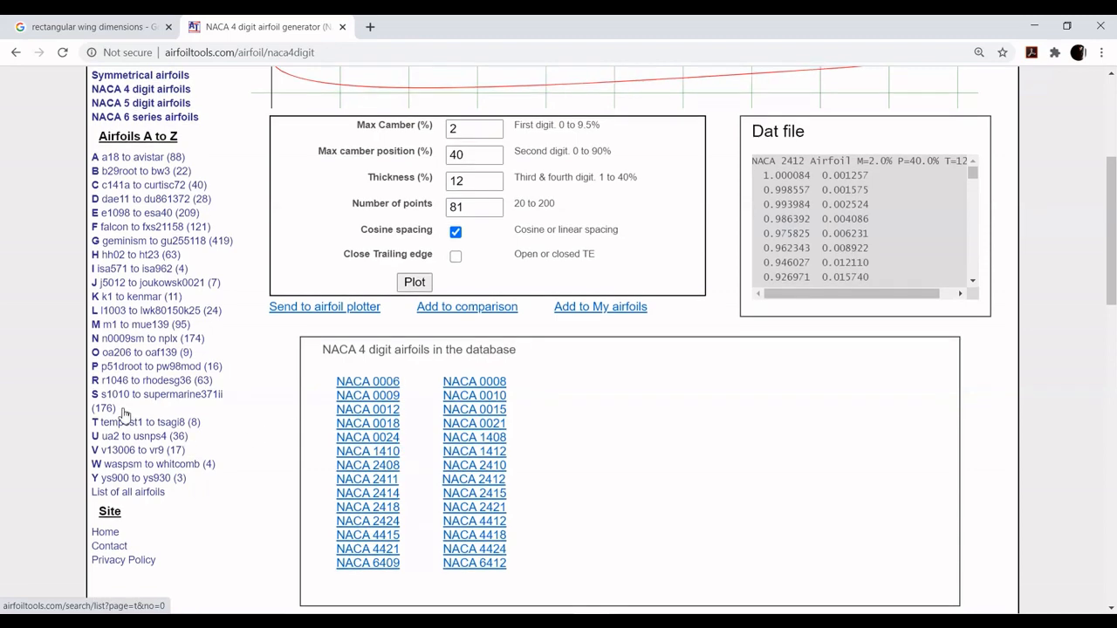
{"action": "scroll", "coordinate": [122, 415], "scroll_direction": "up", "scroll_amount": 3}
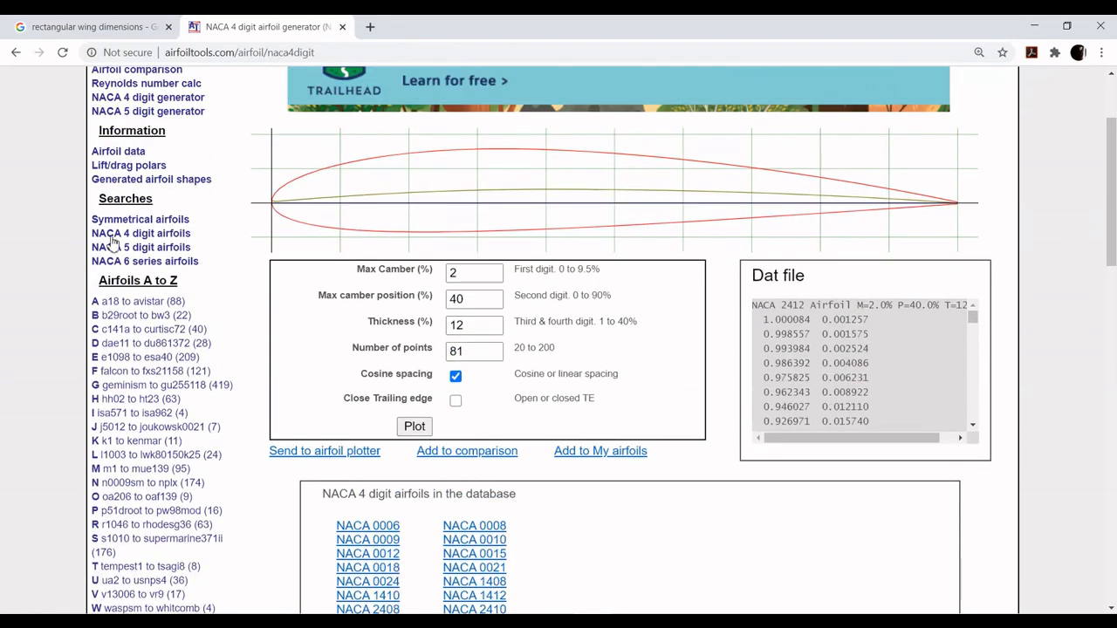
{"action": "left_click", "coordinate": [125, 236]}
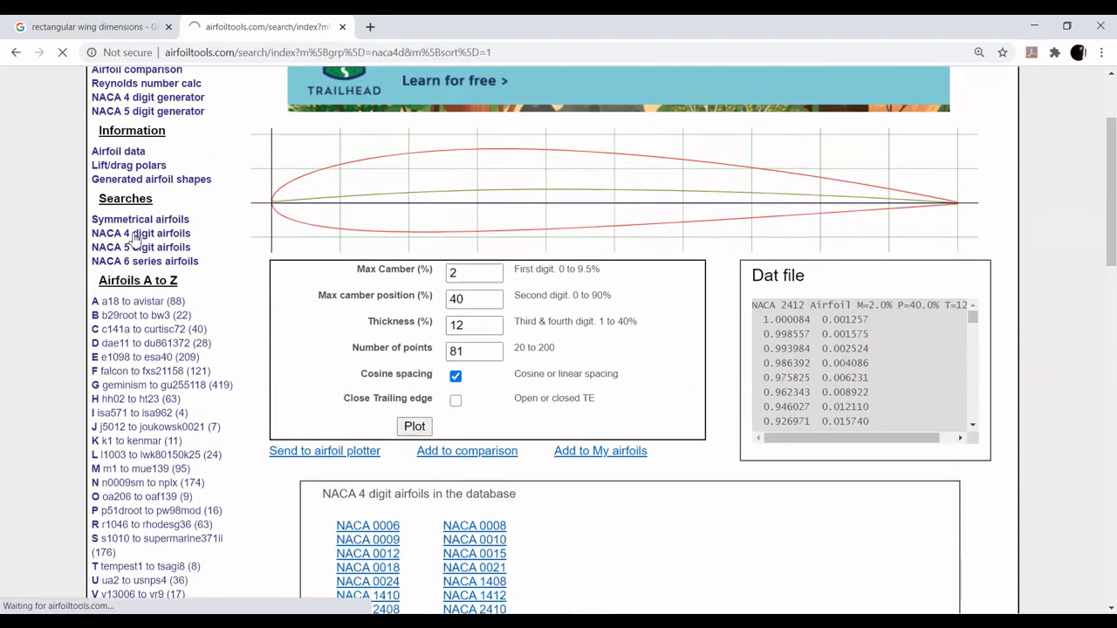
Step: Find the NACA 2414 airfoil in the database list and open its Lednicer format dat file
{"action": "scroll", "coordinate": [349, 384], "scroll_direction": "down", "scroll_amount": 3}
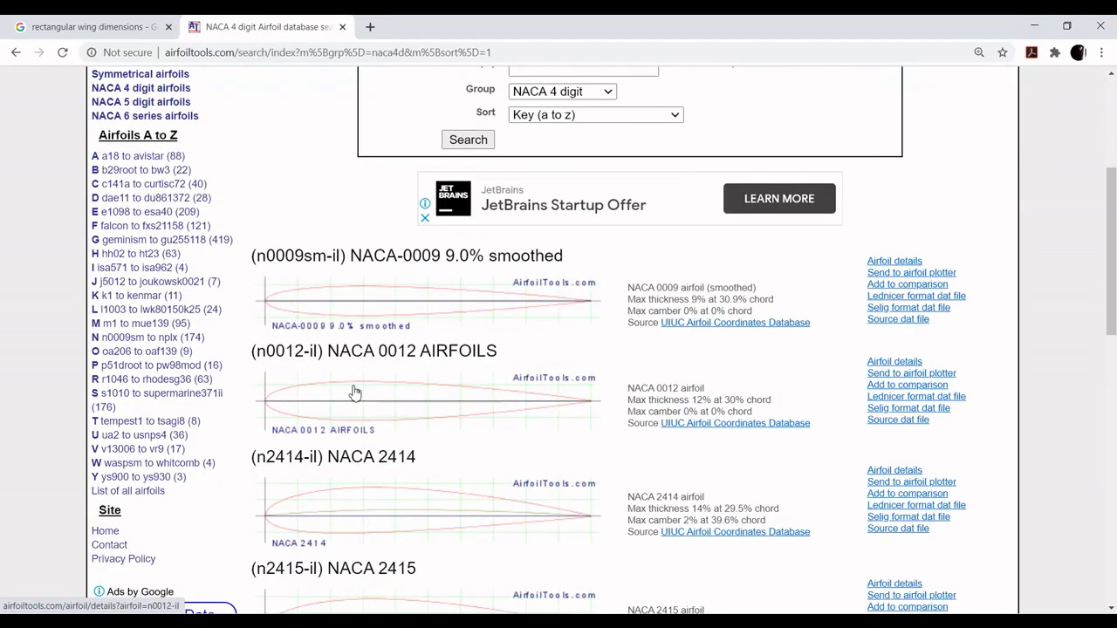
{"action": "scroll", "coordinate": [429, 324], "scroll_direction": "down", "scroll_amount": 1}
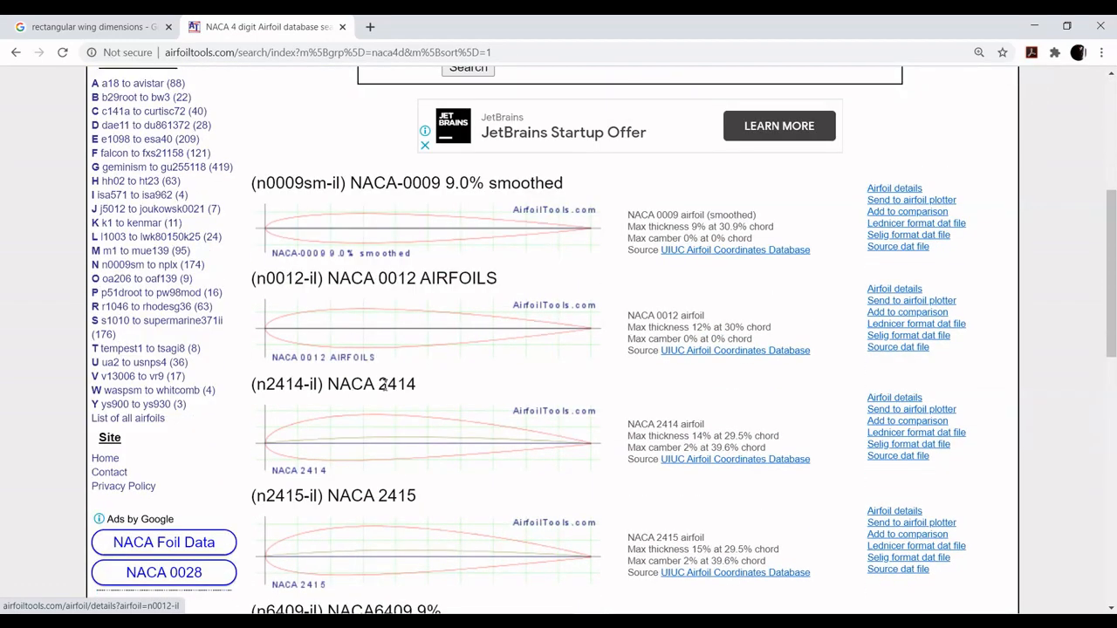
{"action": "left_click_drag", "start_coordinate": [367, 384], "coordinate": [439, 390]}
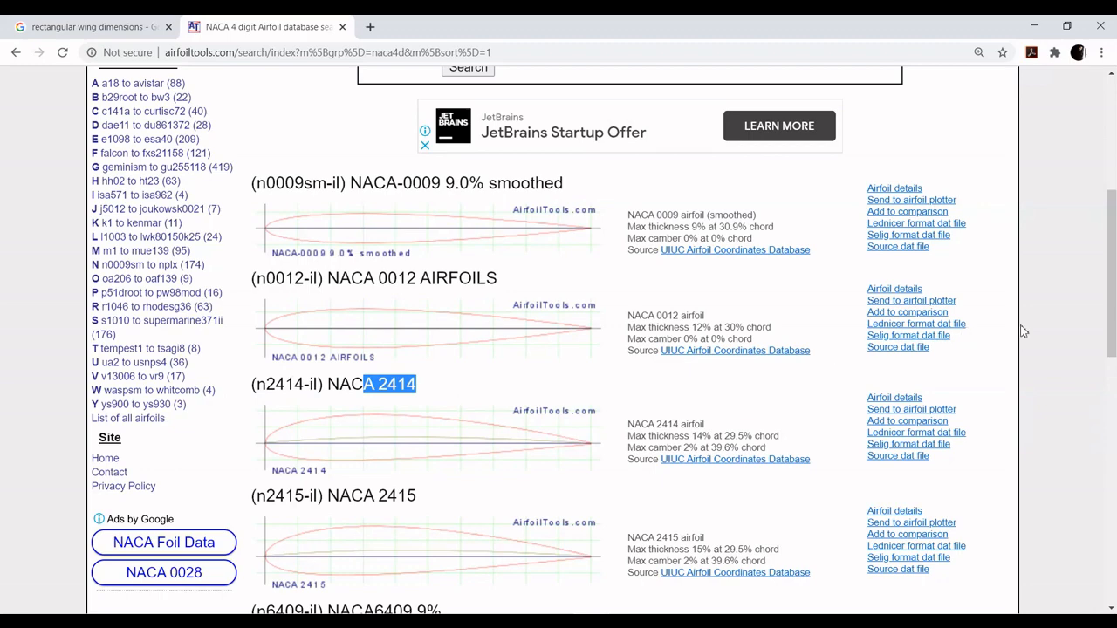
{"action": "scroll", "coordinate": [1111, 341], "scroll_direction": "down", "scroll_amount": 2}
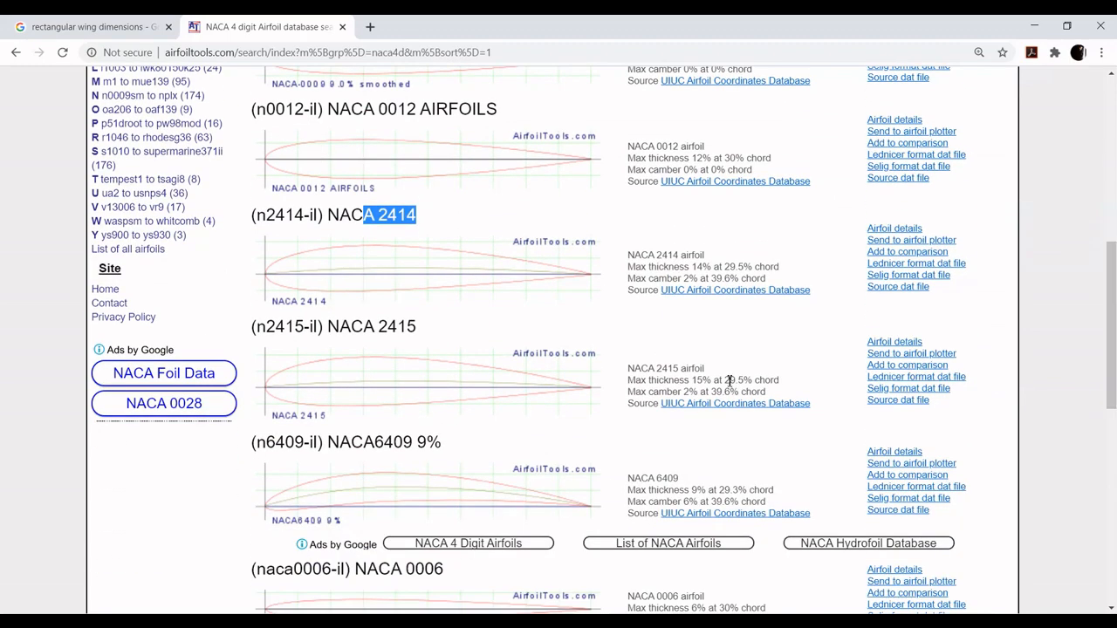
{"action": "key", "text": "ctrl+plus"}
{"action": "key", "text": "ctrl+plus"}
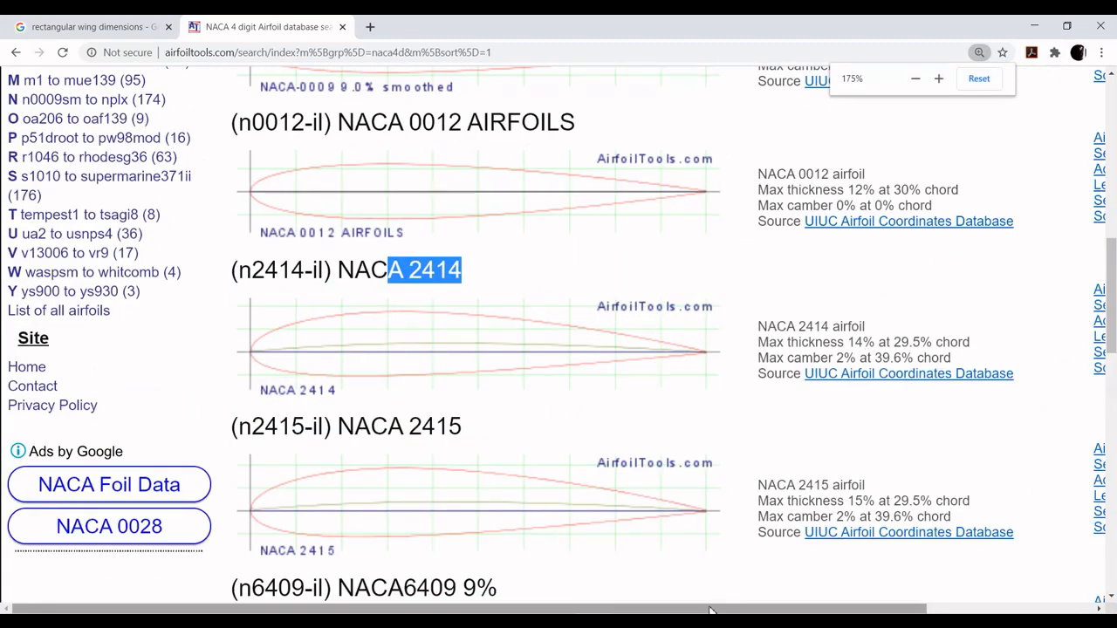
{"action": "left_click_drag", "start_coordinate": [713, 610], "coordinate": [910, 611]}
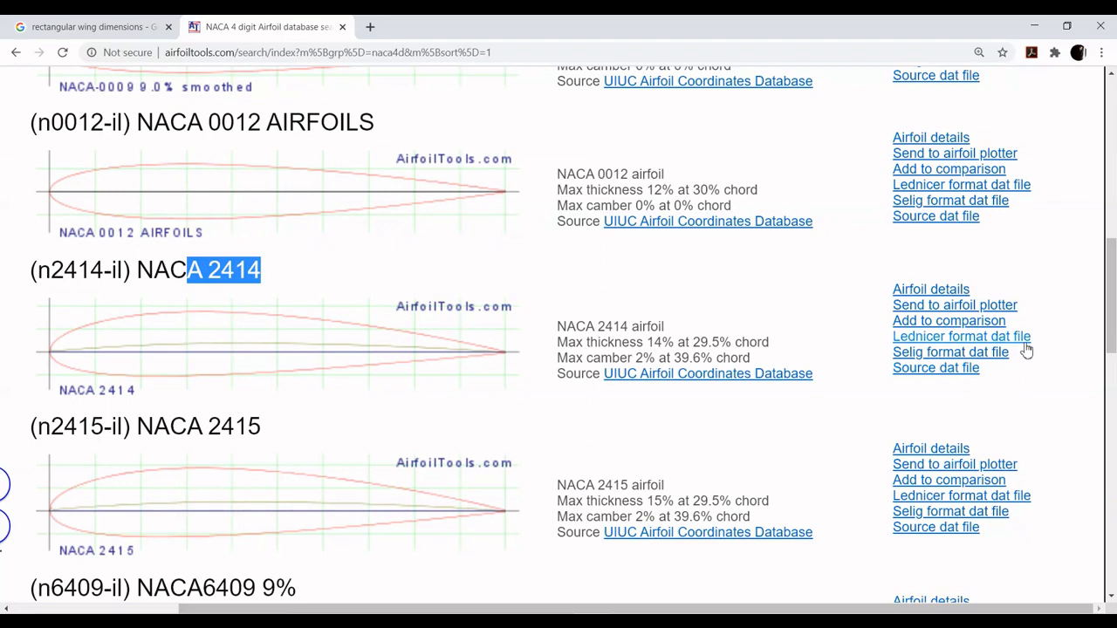
{"action": "left_click", "coordinate": [924, 343]}
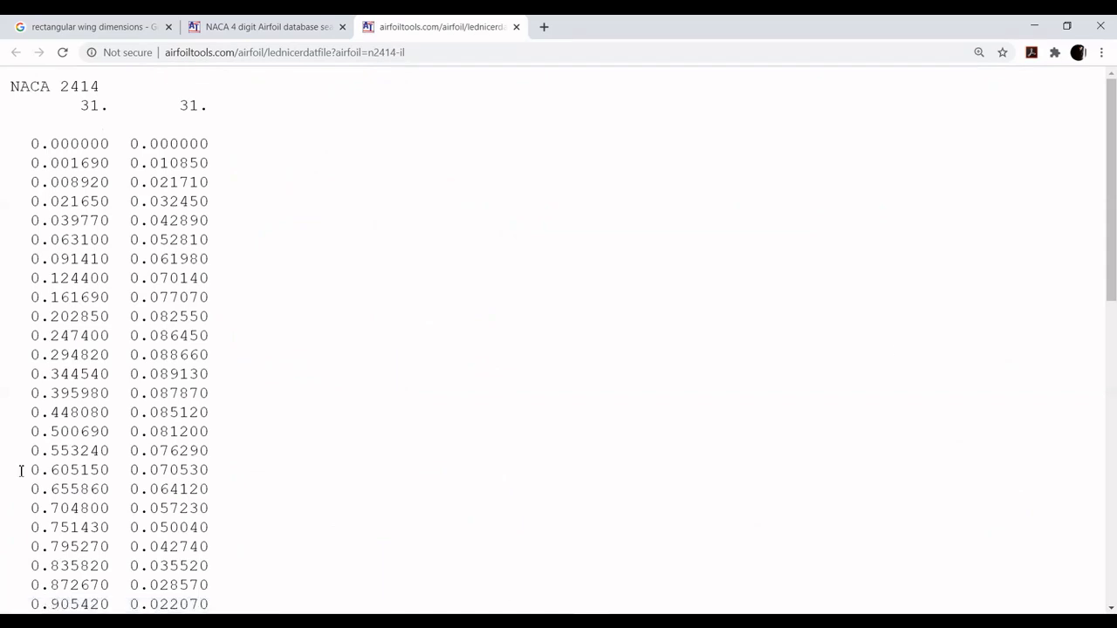
Step: Examine both coordinate blocks of the NACA 2414 dat file and highlight the entire first block
{"action": "left_click_drag", "start_coordinate": [1114, 223], "coordinate": [1113, 281]}
{"action": "key", "text": "ctrl+minus"}
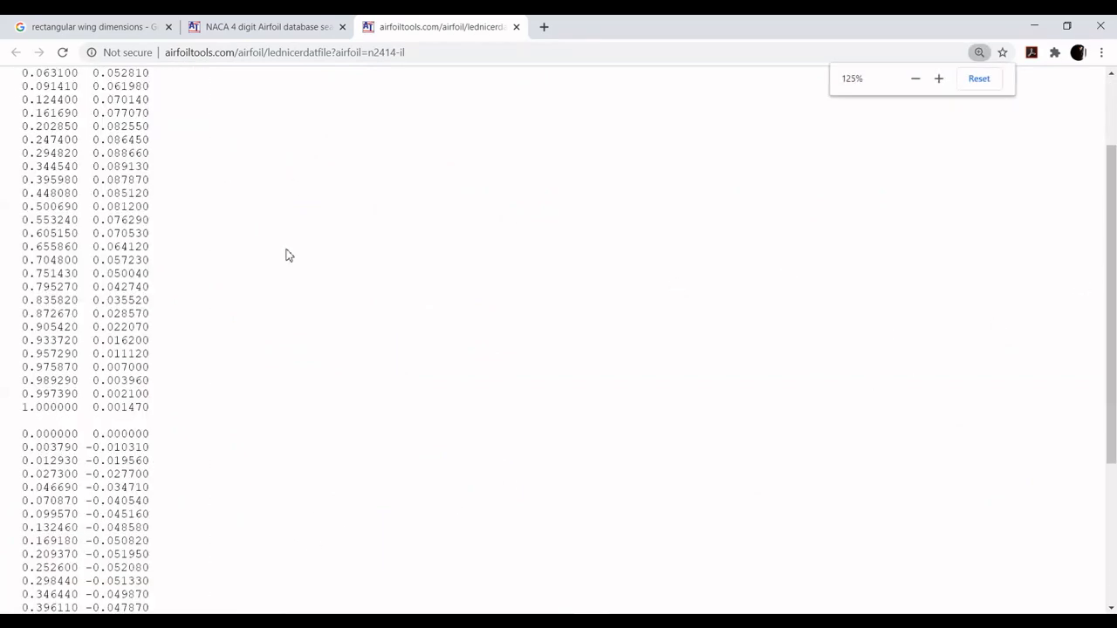
{"action": "scroll", "coordinate": [288, 271], "scroll_direction": "up", "scroll_amount": 1}
{"action": "scroll", "coordinate": [113, 209], "scroll_direction": "down", "scroll_amount": 3}
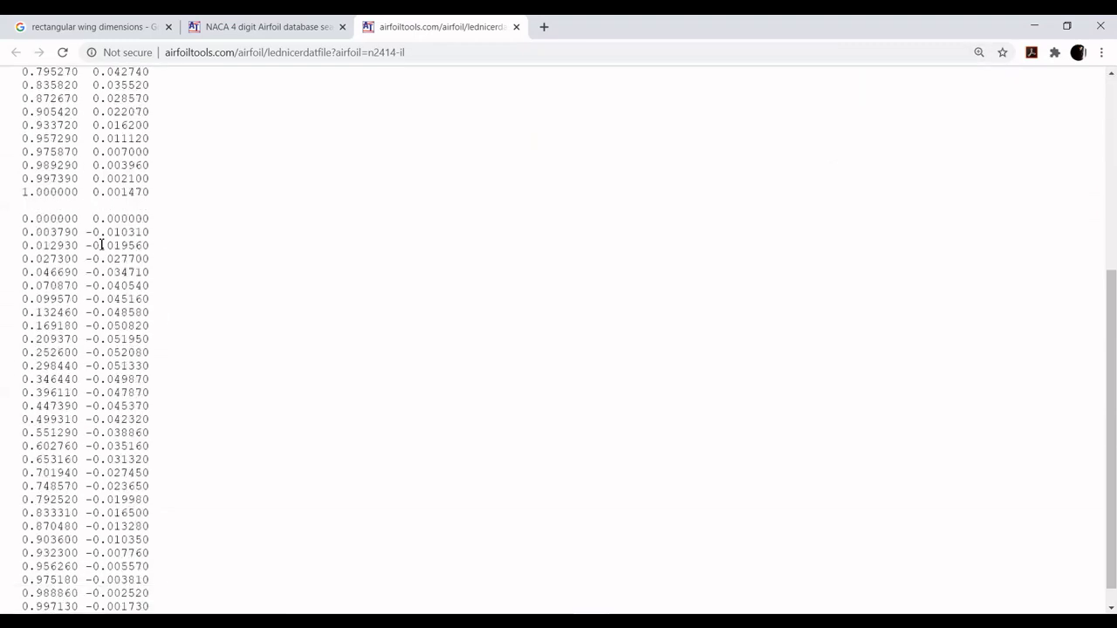
{"action": "scroll", "coordinate": [112, 280], "scroll_direction": "down", "scroll_amount": 1}
{"action": "scroll", "coordinate": [123, 371], "scroll_direction": "up", "scroll_amount": 4}
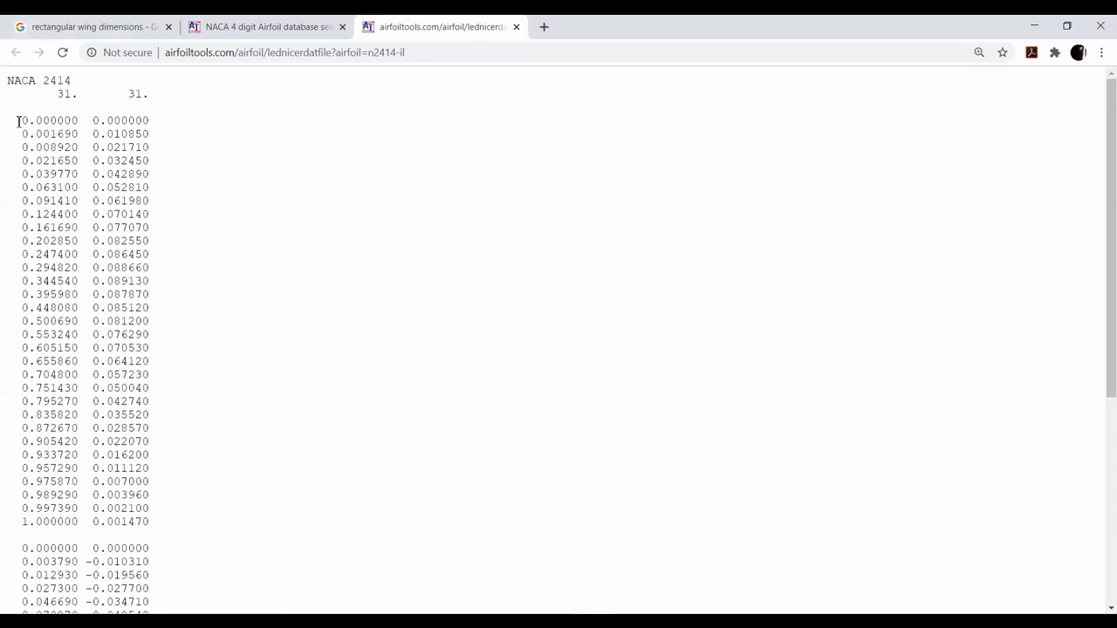
{"action": "left_click_drag", "start_coordinate": [18, 121], "coordinate": [181, 527]}
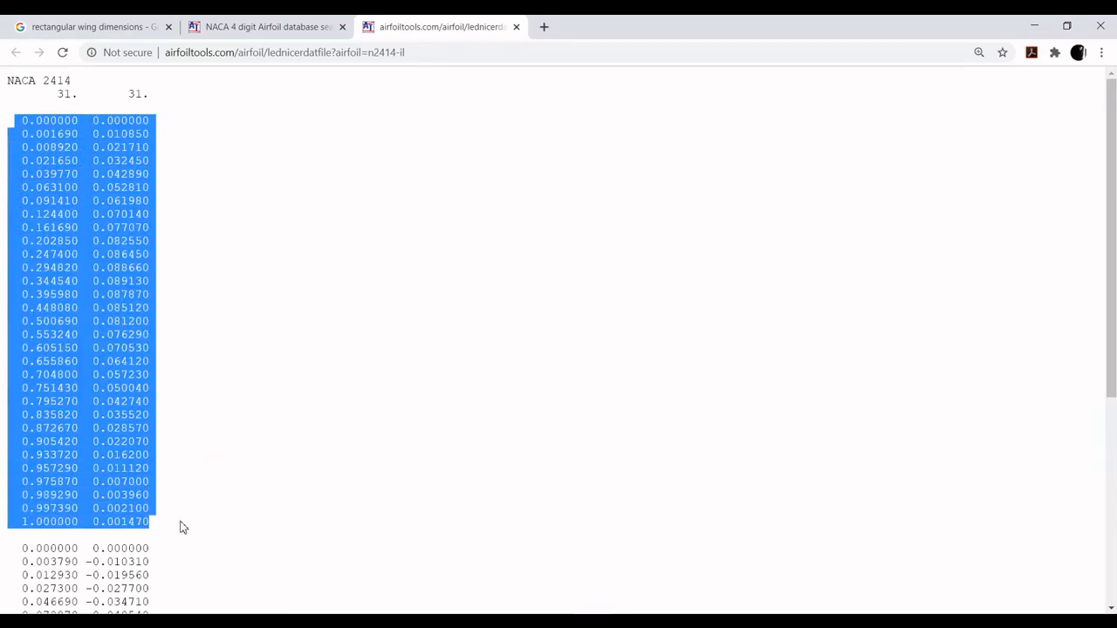
Step: Review the wing geometry diagram and the NACA 2414 database entry, and return to the coordinate file
{"action": "left_click", "coordinate": [92, 27]}
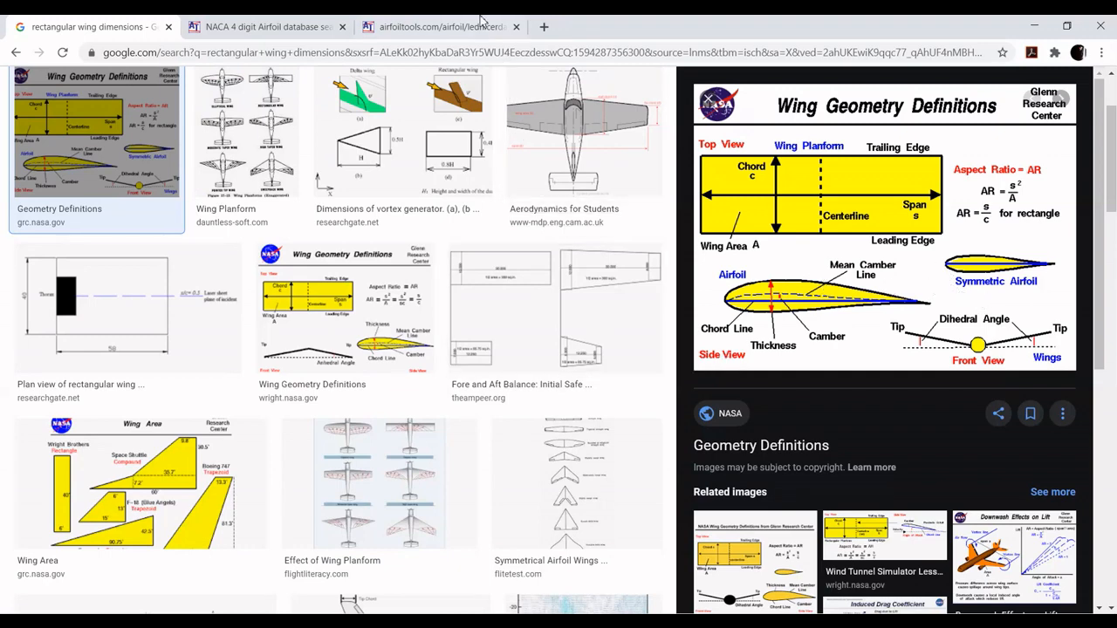
{"action": "left_click", "coordinate": [482, 23]}
{"action": "left_click", "coordinate": [345, 35]}
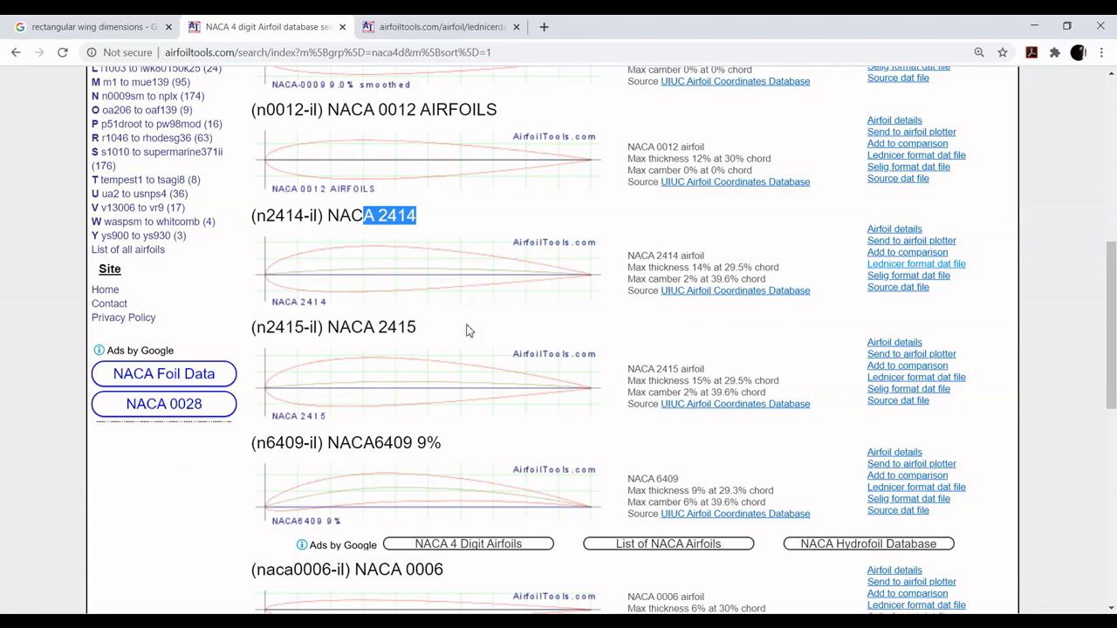
{"action": "left_click", "coordinate": [408, 26]}
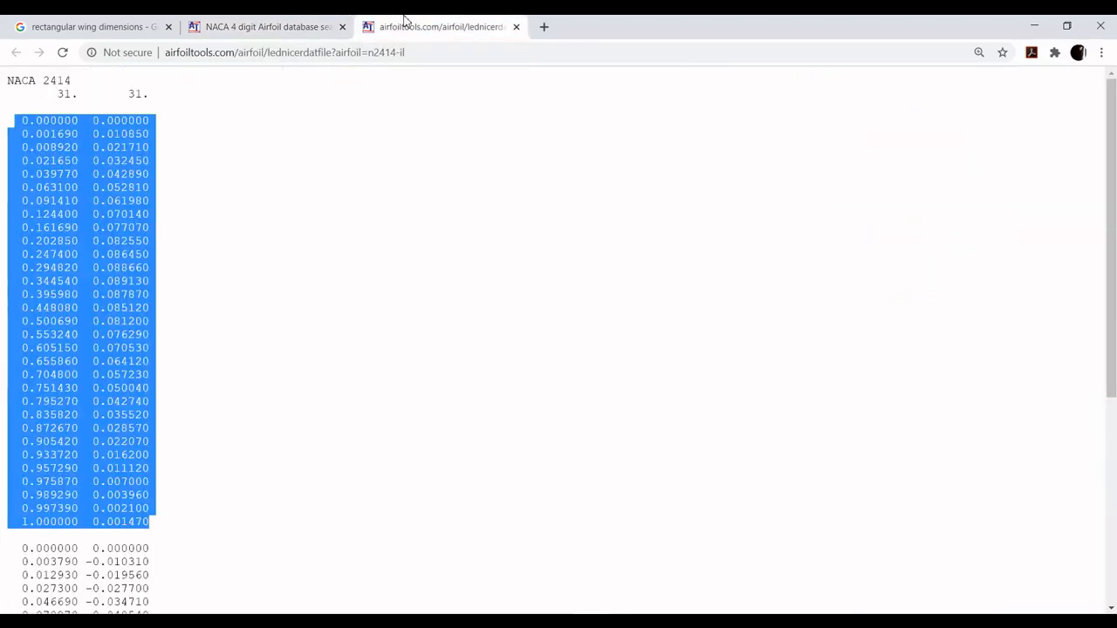
Step: Compare the positive upper-surface coordinates with the negative lower-surface coordinates in the NACA 2414 dat file
{"action": "left_click", "coordinate": [343, 229]}
{"action": "scroll", "coordinate": [215, 274], "scroll_direction": "down", "scroll_amount": 3}
{"action": "scroll", "coordinate": [172, 364], "scroll_direction": "up", "scroll_amount": 3}
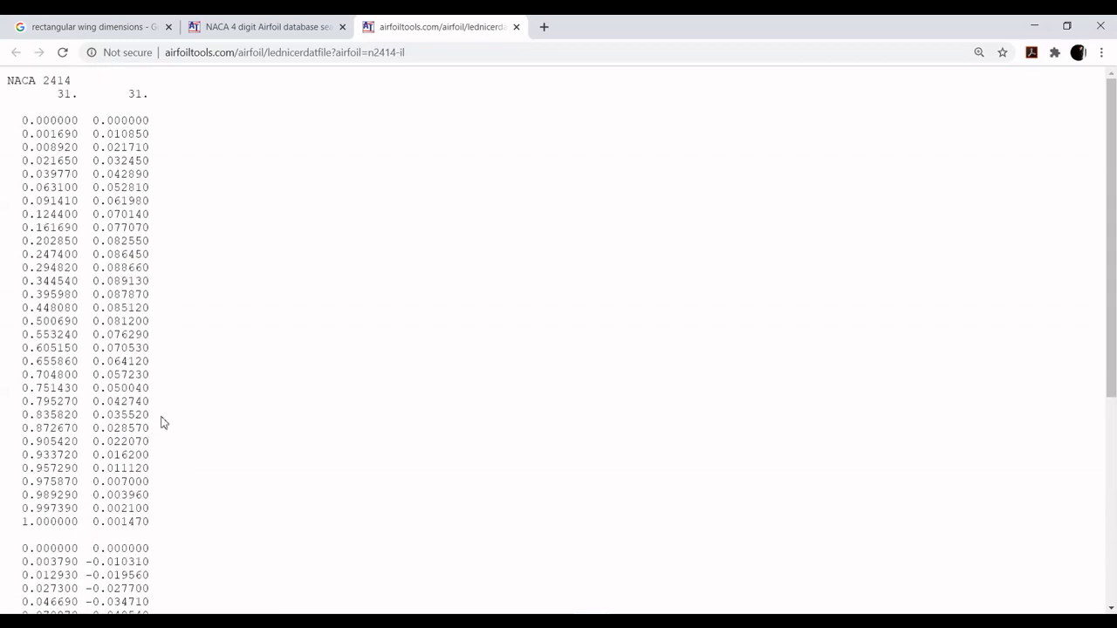
{"action": "scroll", "coordinate": [162, 423], "scroll_direction": "down", "scroll_amount": 5}
{"action": "scroll", "coordinate": [157, 393], "scroll_direction": "up", "scroll_amount": 5}
{"action": "left_click_drag", "start_coordinate": [30, 119], "coordinate": [170, 378]}
{"action": "scroll", "coordinate": [195, 483], "scroll_direction": "down", "scroll_amount": 3}
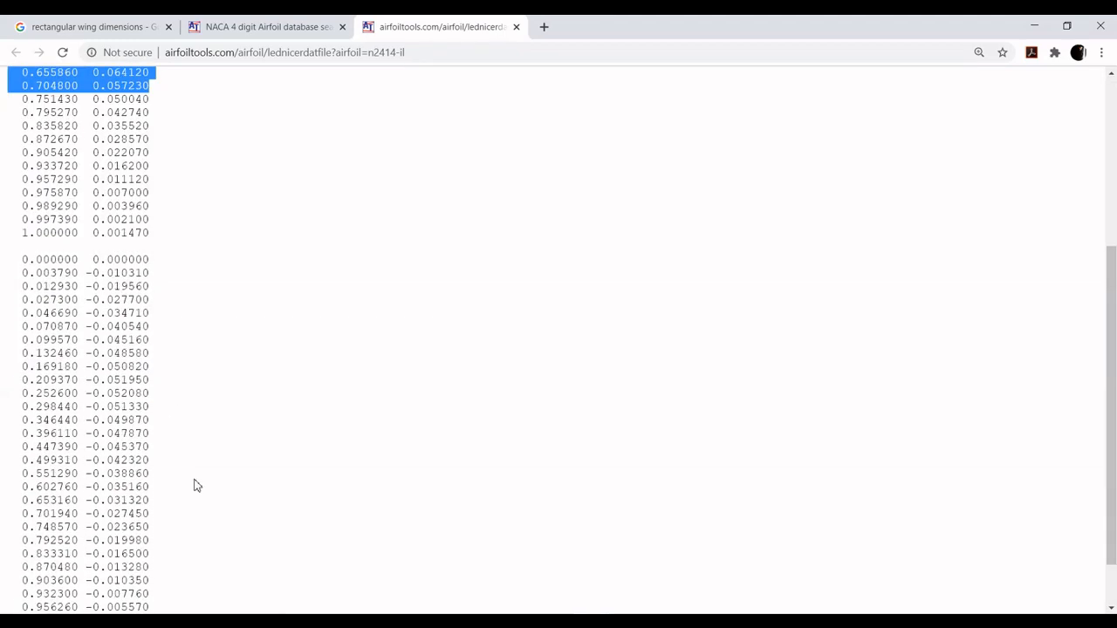
{"action": "left_click_drag", "start_coordinate": [86, 272], "coordinate": [174, 611]}
{"action": "left_click", "coordinate": [245, 330]}
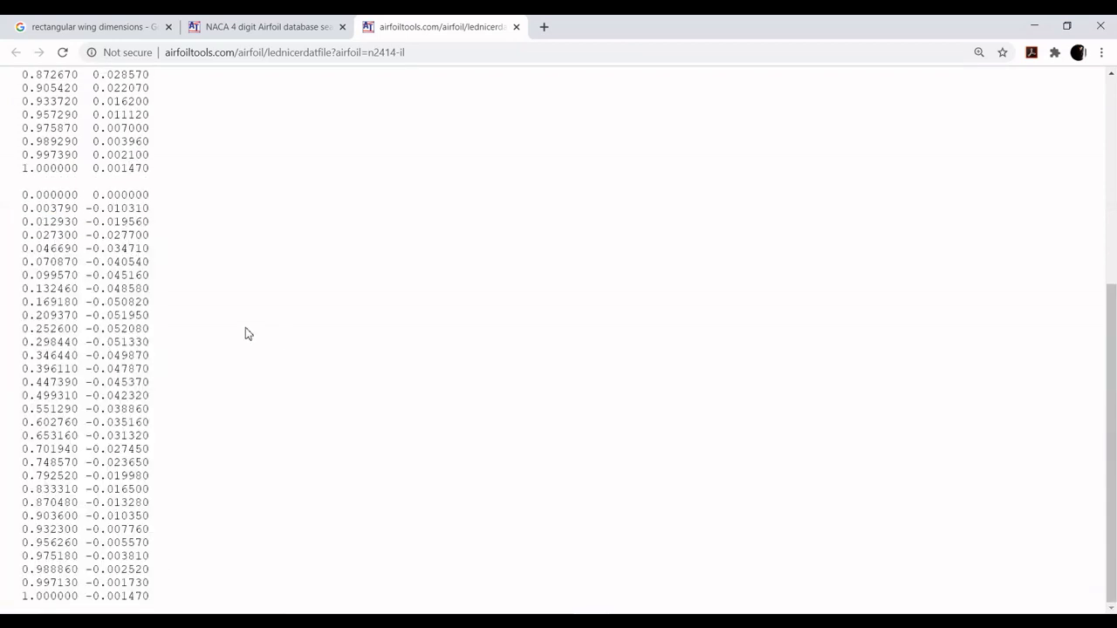
{"action": "left_click_drag", "start_coordinate": [93, 212], "coordinate": [85, 213]}
{"action": "scroll", "coordinate": [172, 279], "scroll_direction": "up", "scroll_amount": 4}
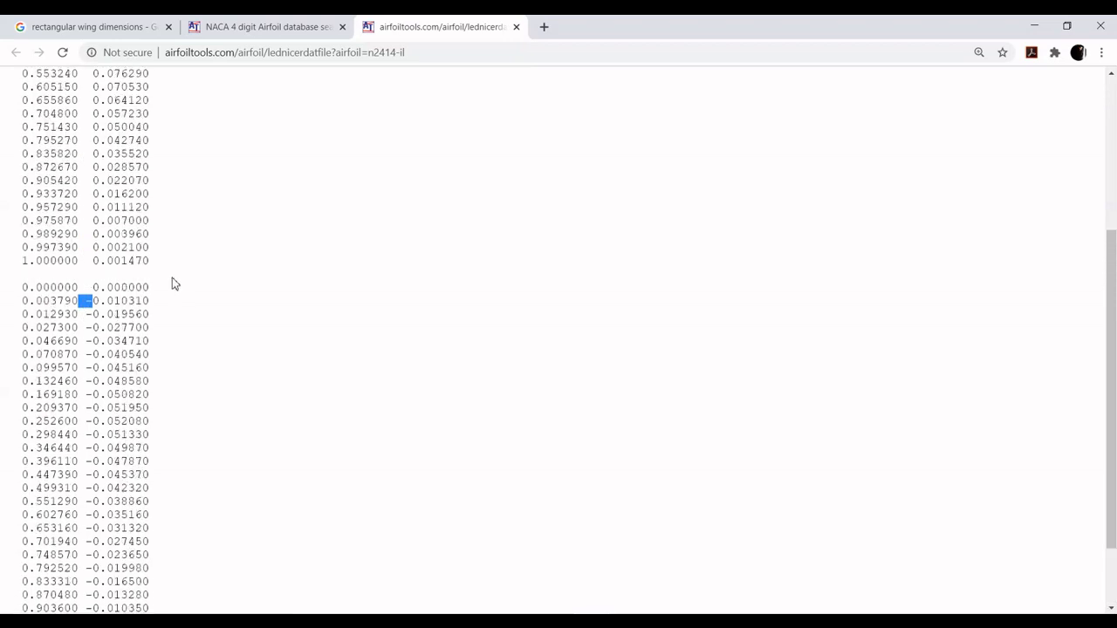
Step: Copy the first NACA 2414 coordinate block, from the 0.000000 row through the 1.000000 row
{"action": "left_click_drag", "start_coordinate": [22, 120], "coordinate": [169, 533]}
{"action": "key", "text": "ctrl+c"}
{"action": "right_click", "coordinate": [79, 334]}
{"action": "left_click", "coordinate": [114, 343]}
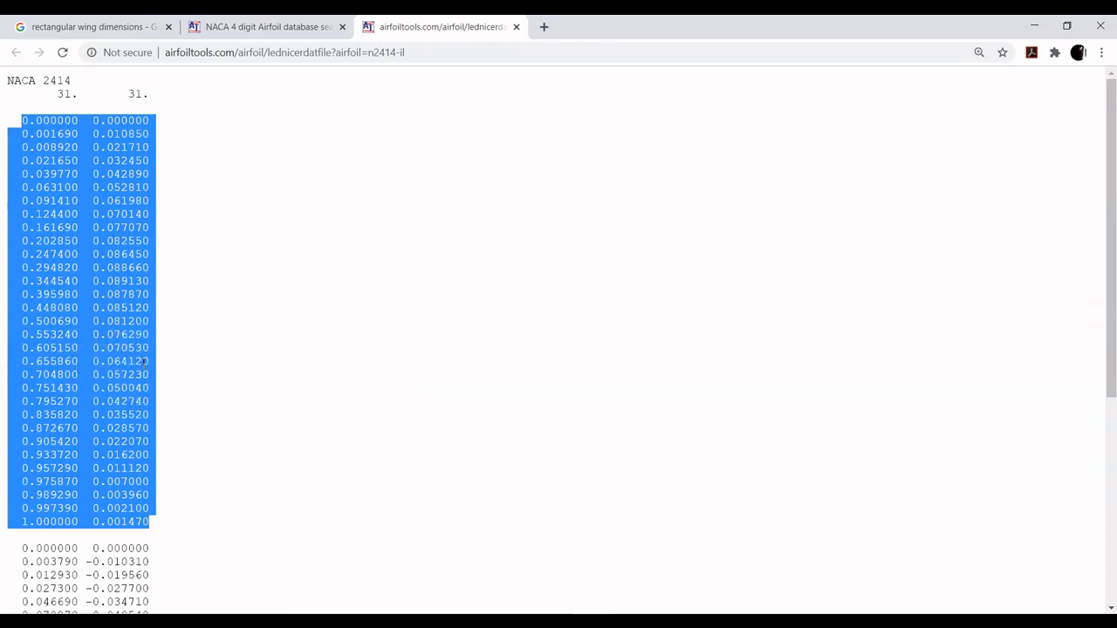
Step: Open Notepad and paste the copied first NACA 2414 coordinate block into the blank document
{"action": "key", "text": "super"}
{"action": "type", "text": "n"}
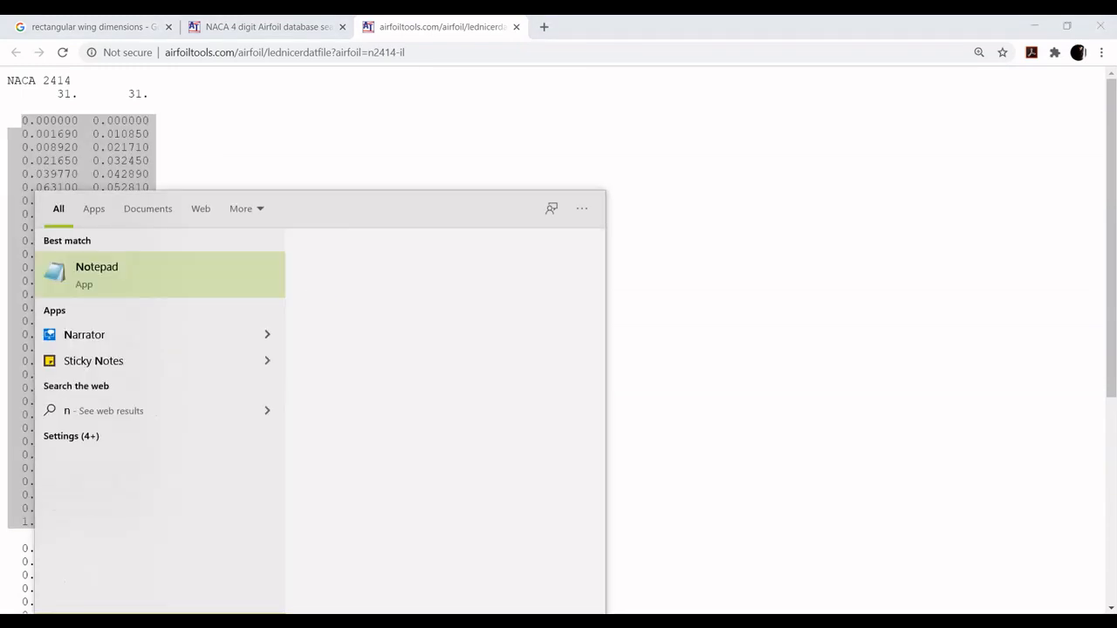
{"action": "type", "text": "otepad"}
{"action": "key", "text": "Return"}
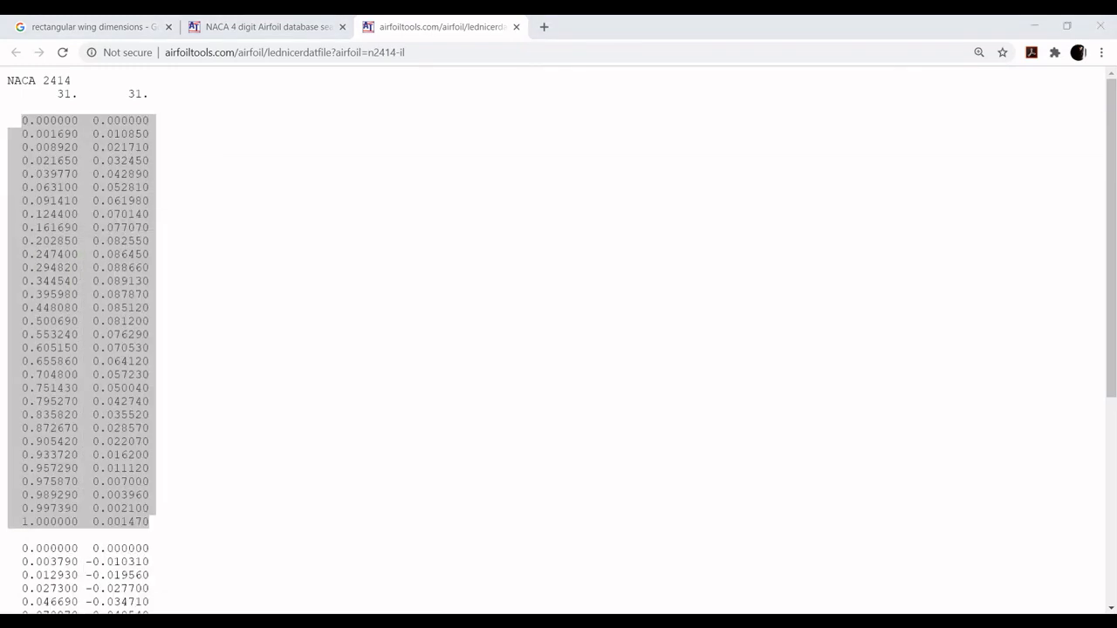
{"action": "key", "text": "ctrl+v"}
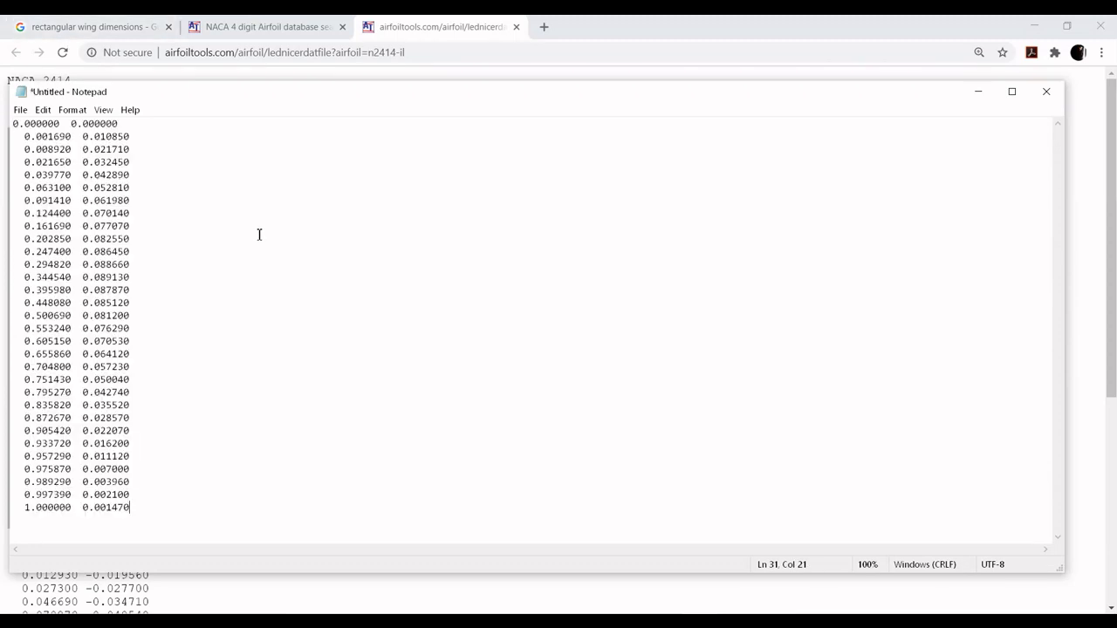
Step: Save the pasted coordinates to the Desktop as a text document named upper-curve
{"action": "left_click", "coordinate": [20, 110]}
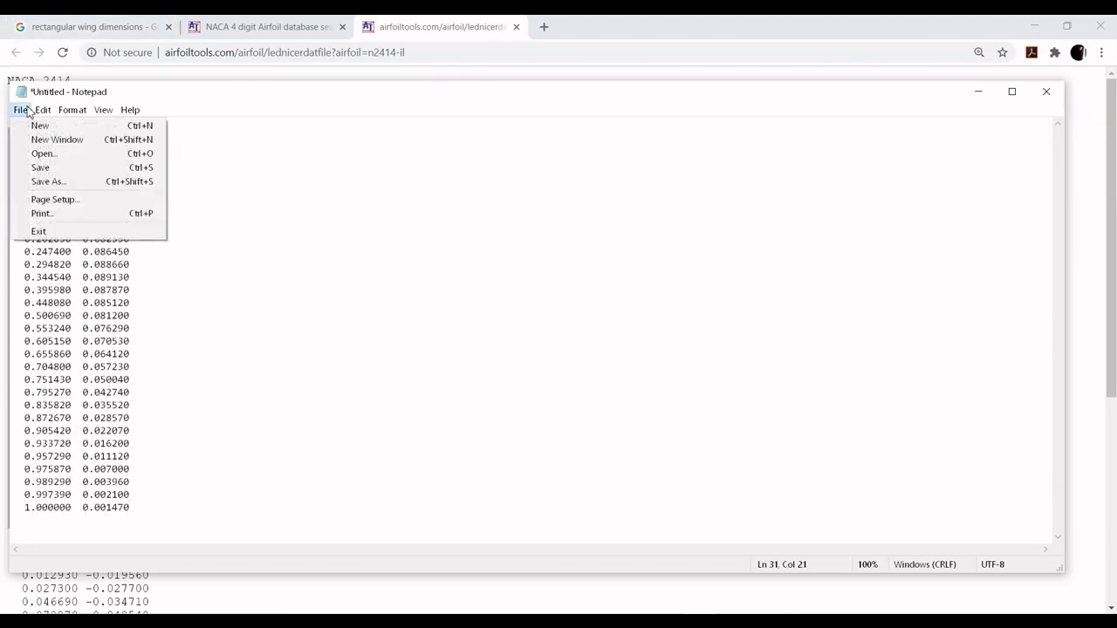
{"action": "left_click", "coordinate": [46, 181]}
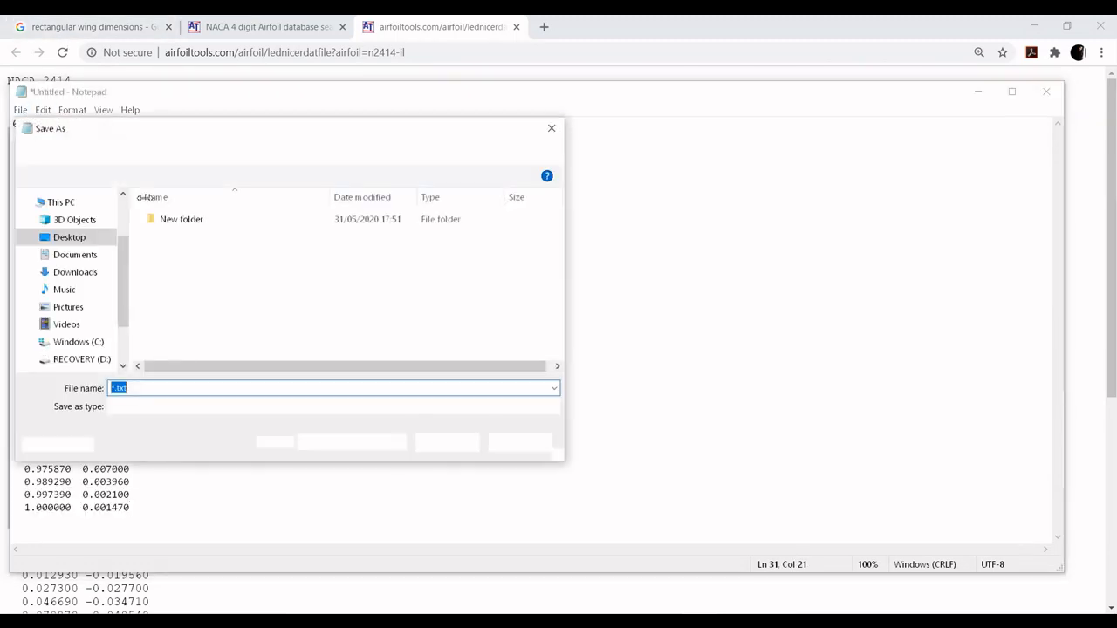
{"action": "left_click", "coordinate": [85, 215]}
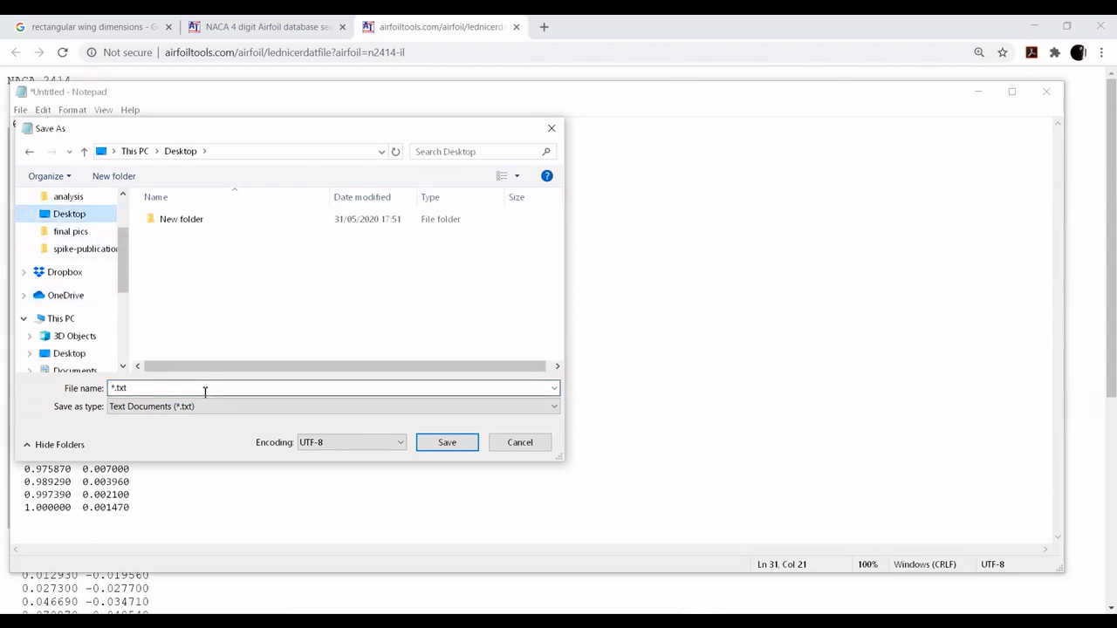
{"action": "type", "text": "upper-curve"}
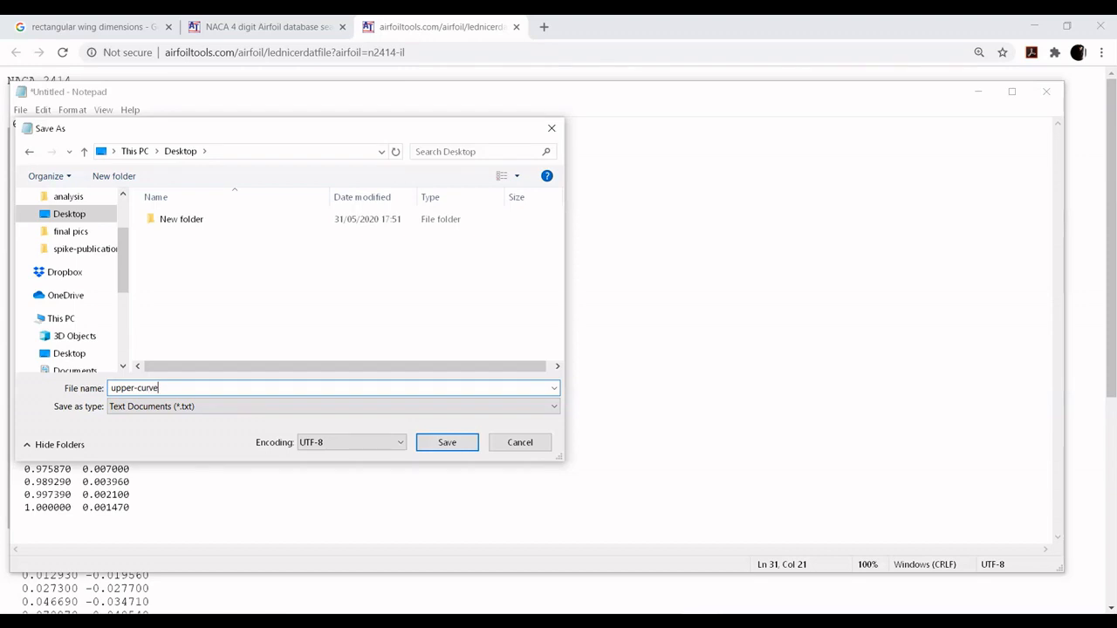
{"action": "key", "text": "Return"}
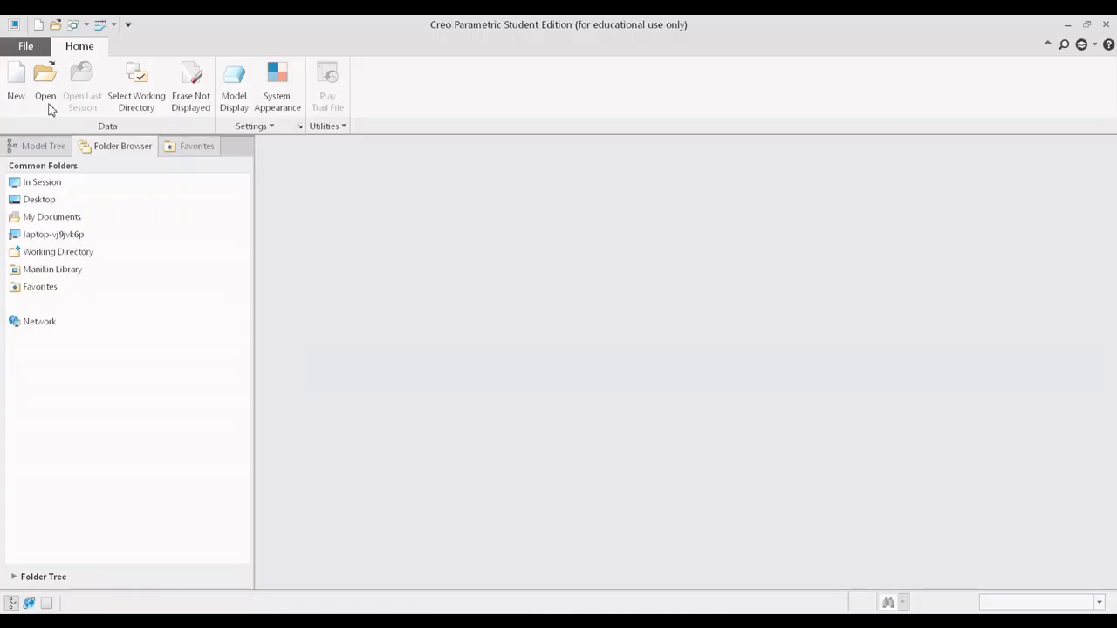
{"action": "left_click", "coordinate": [16, 87]}
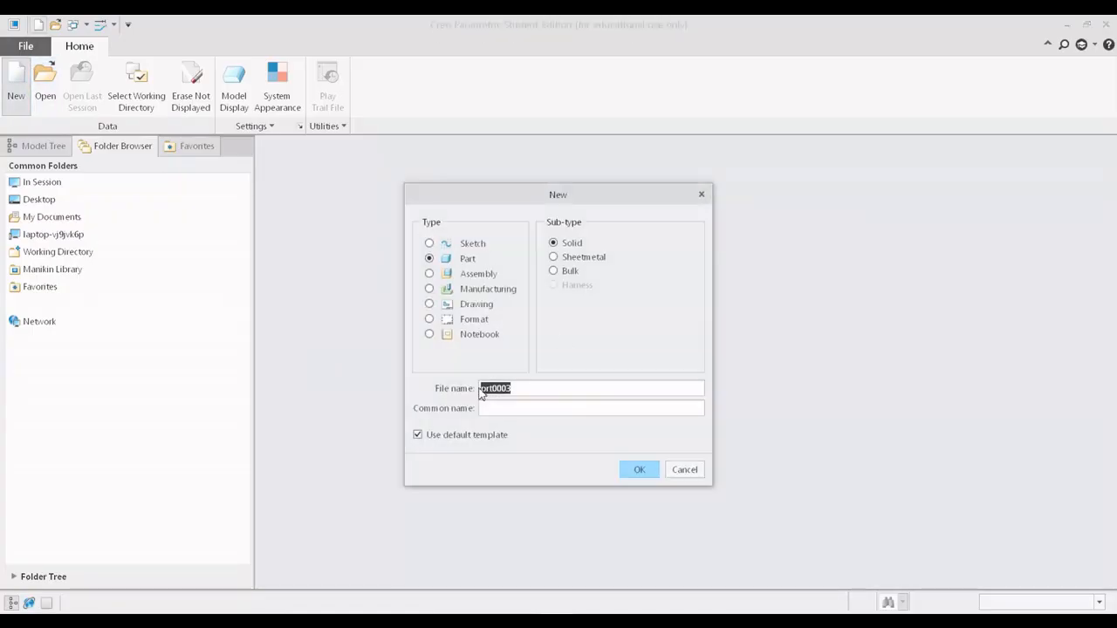
{"action": "left_click", "coordinate": [454, 439]}
{"action": "left_click", "coordinate": [698, 625]}
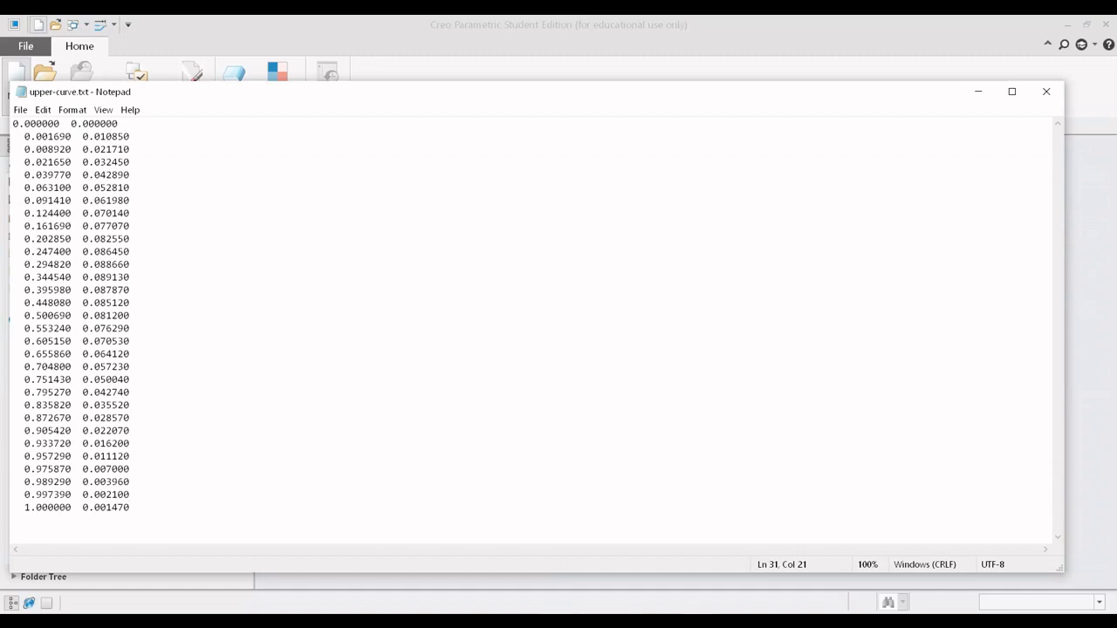
{"action": "left_click", "coordinate": [558, 625]}
{"action": "left_click", "coordinate": [559, 625]}
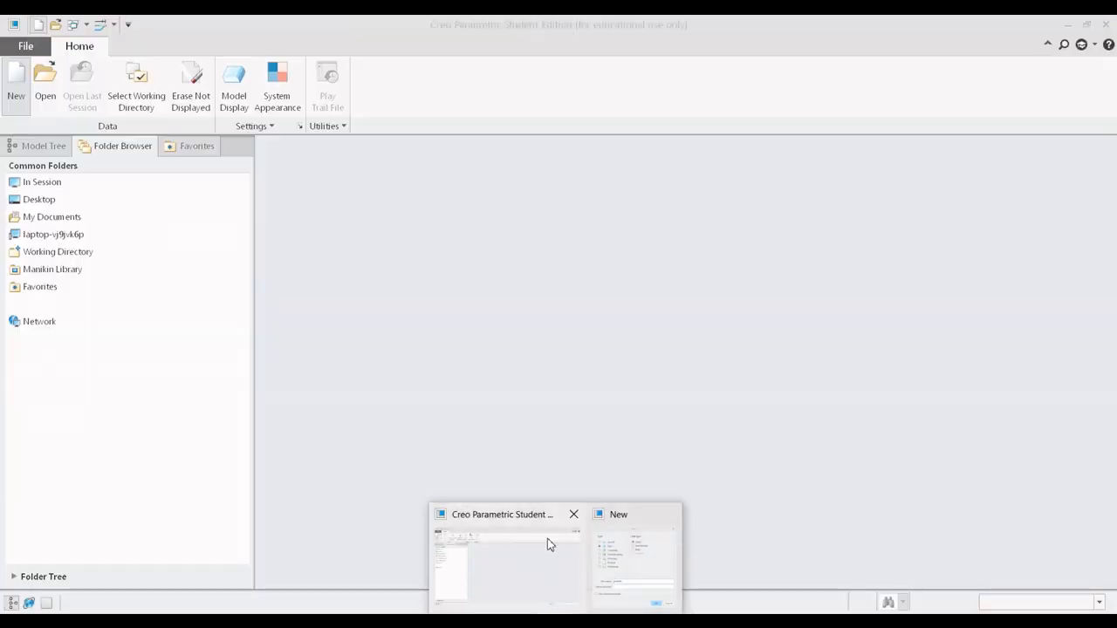
{"action": "left_click", "coordinate": [548, 538]}
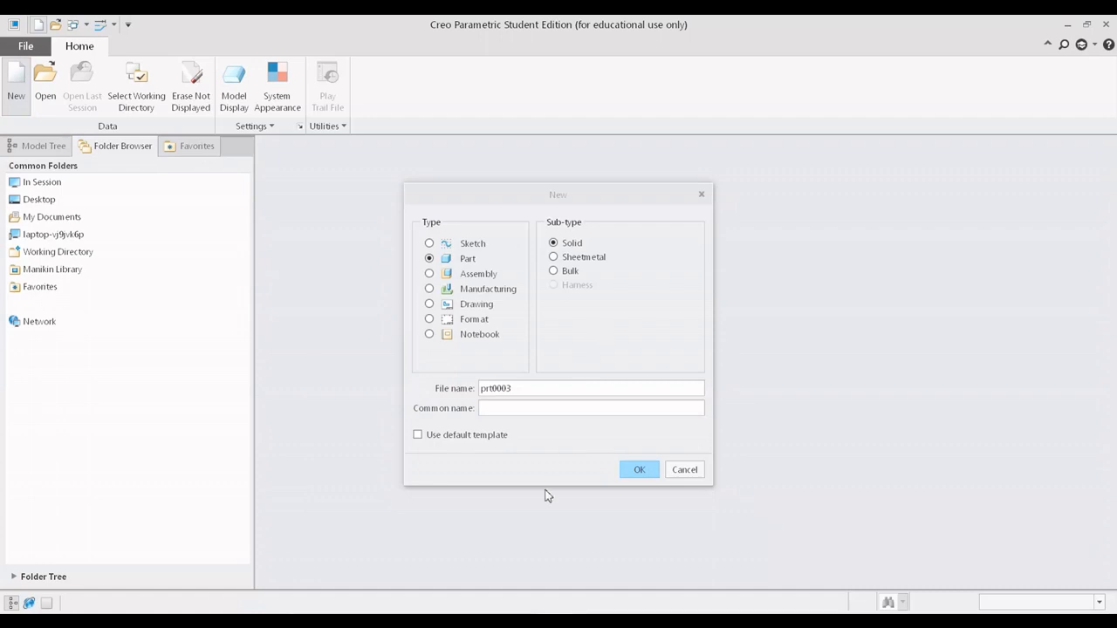
{"action": "left_click", "coordinate": [640, 468]}
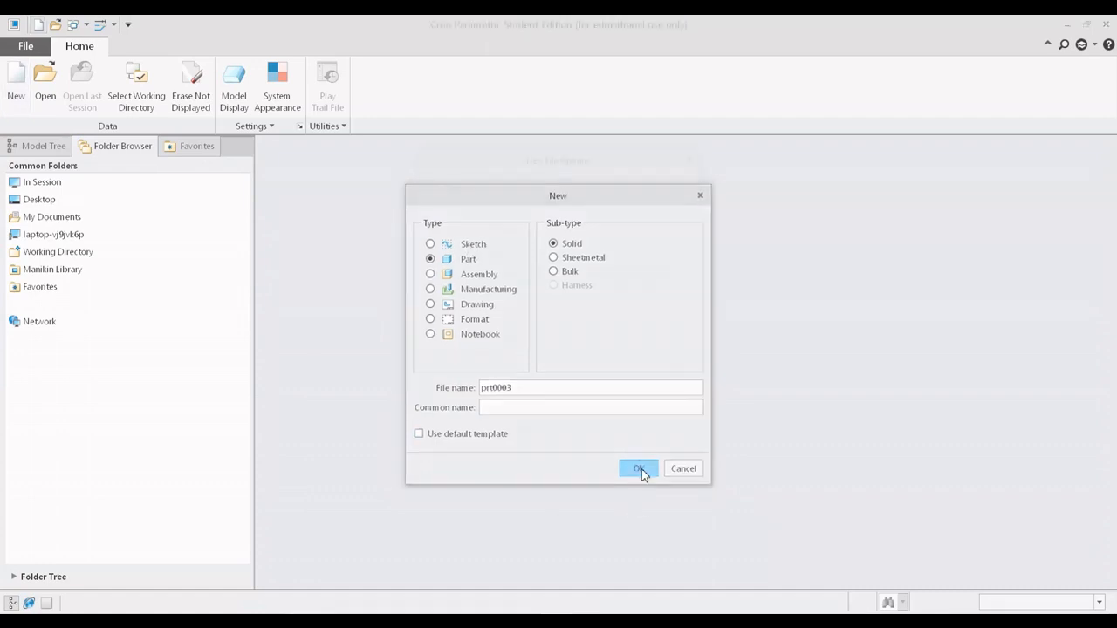
{"action": "left_click", "coordinate": [676, 470]}
Step: Create a new Sketch file in Creo Parametric and place a datum coordinate system in the empty sketch
{"action": "left_click", "coordinate": [16, 83]}
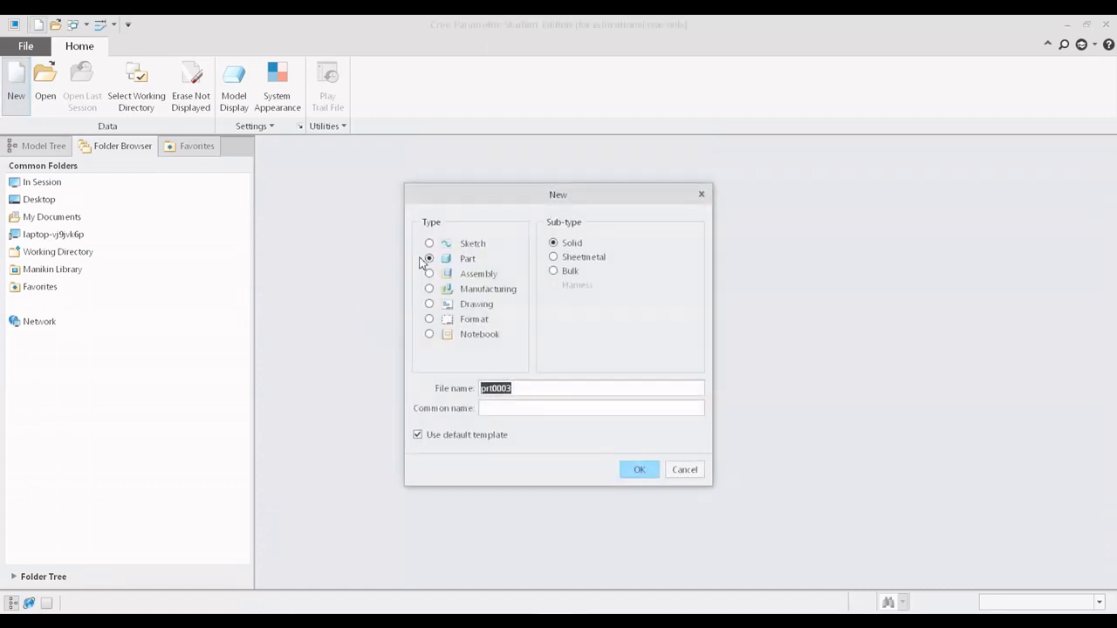
{"action": "left_click", "coordinate": [640, 470]}
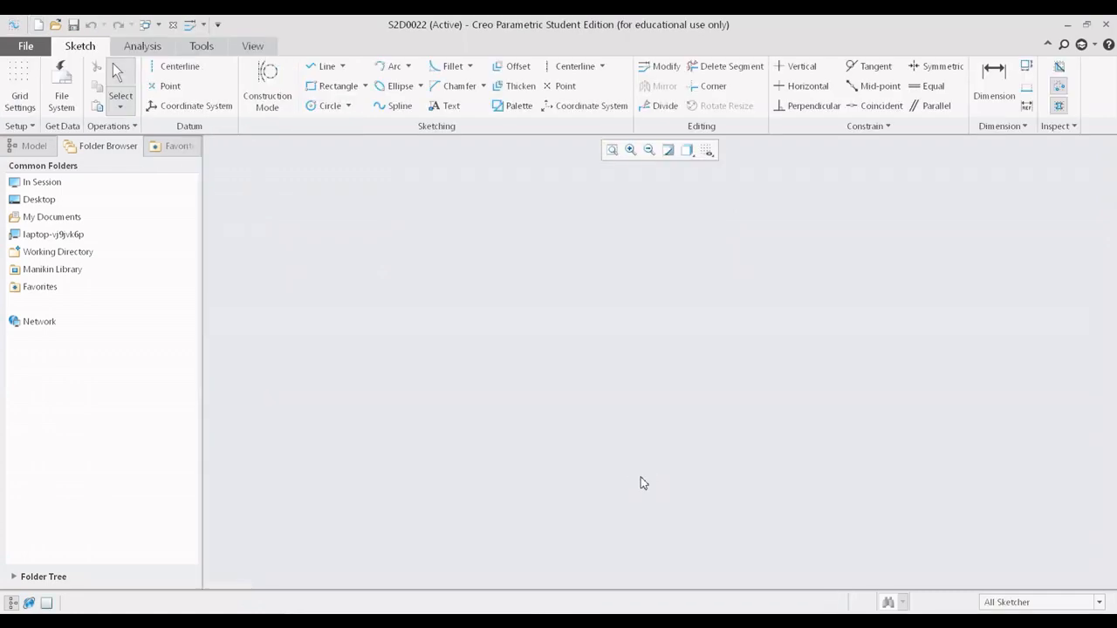
{"action": "left_click", "coordinate": [175, 106]}
{"action": "left_click", "coordinate": [354, 332]}
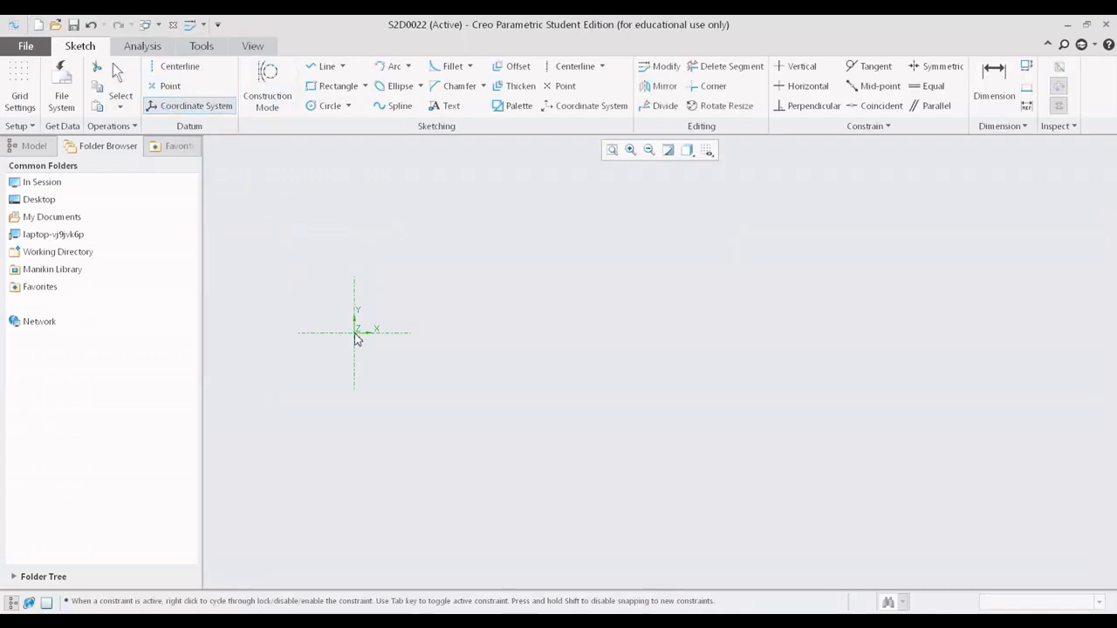
{"action": "middle_click", "coordinate": [592, 381]}
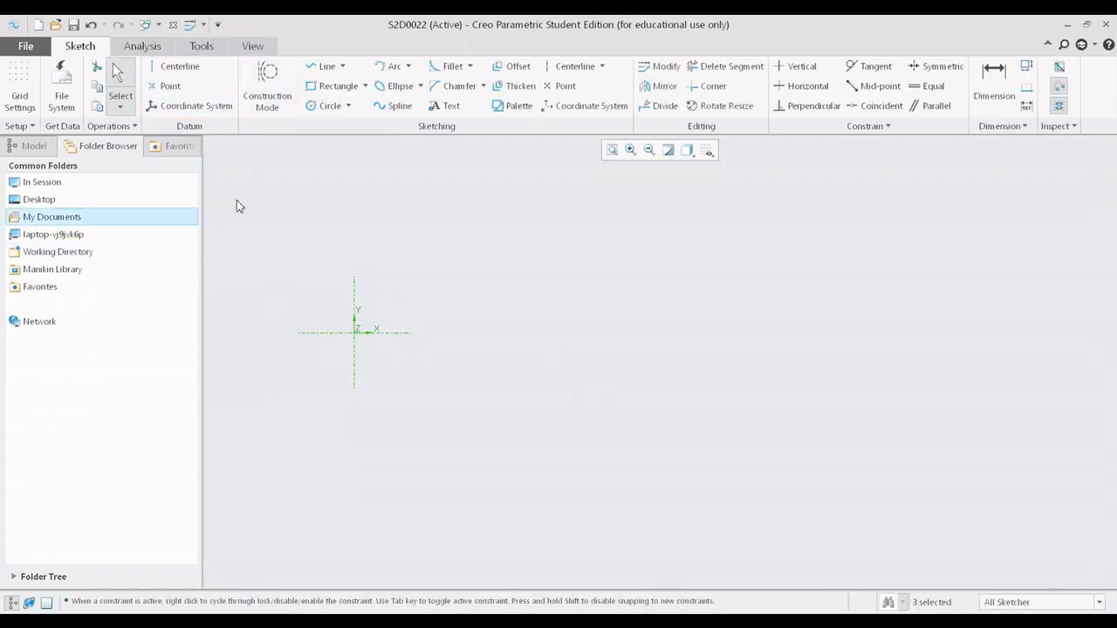
Step: Sketch a horizontal line about 8.87 long along the X axis, starting at the coordinate system origin
{"action": "left_click", "coordinate": [325, 66]}
{"action": "left_click", "coordinate": [354, 331]}
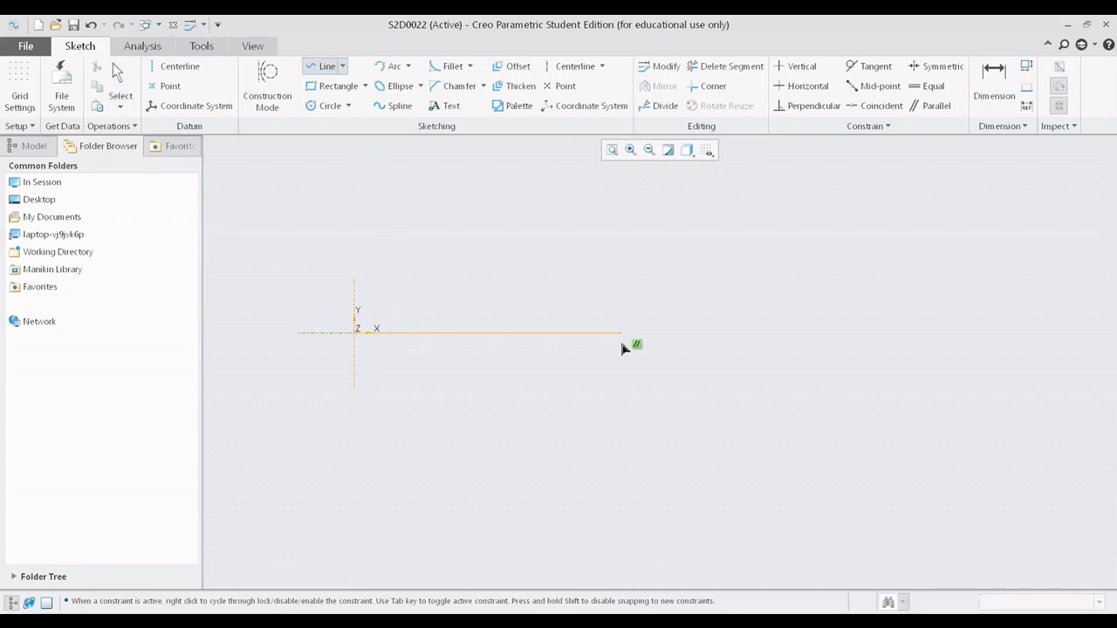
{"action": "left_click", "coordinate": [620, 333]}
{"action": "middle_click", "coordinate": [592, 418]}
Step: Set the horizontal line's length to 1
{"action": "left_click", "coordinate": [454, 316]}
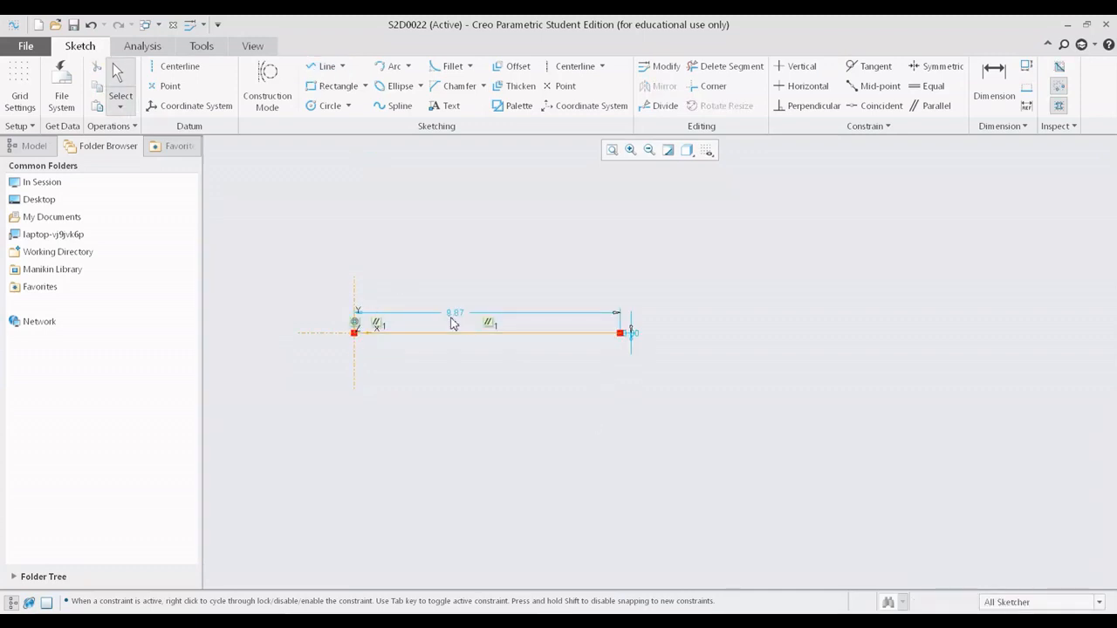
{"action": "double_click", "coordinate": [454, 316]}
{"action": "type", "text": "1"}
{"action": "key", "text": "Return"}
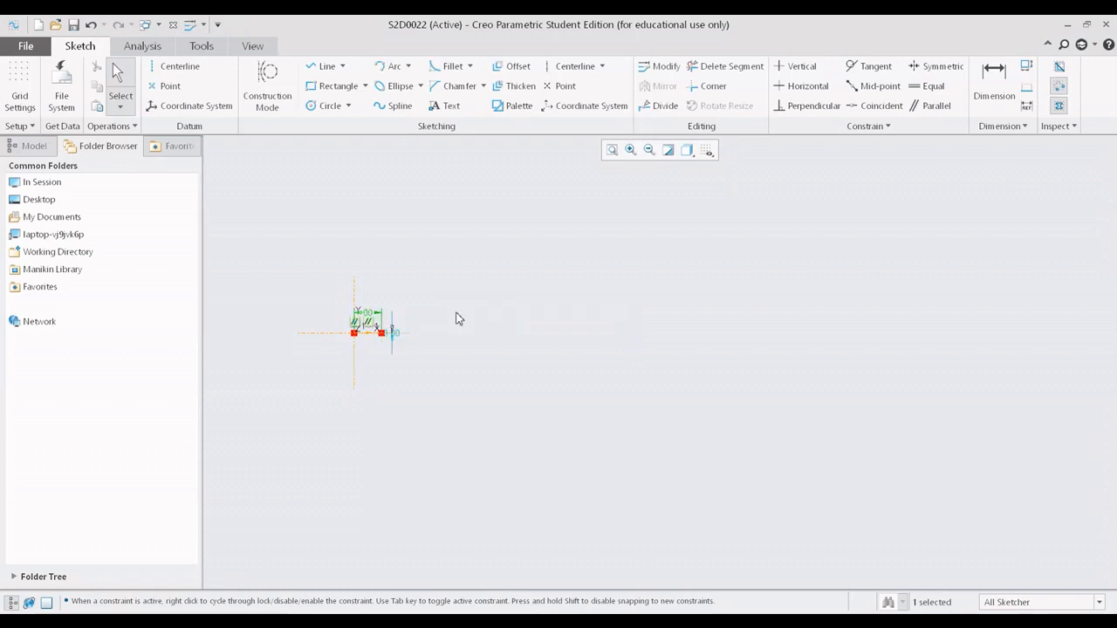
{"action": "scroll", "coordinate": [376, 343], "scroll_direction": "down", "scroll_amount": 4}
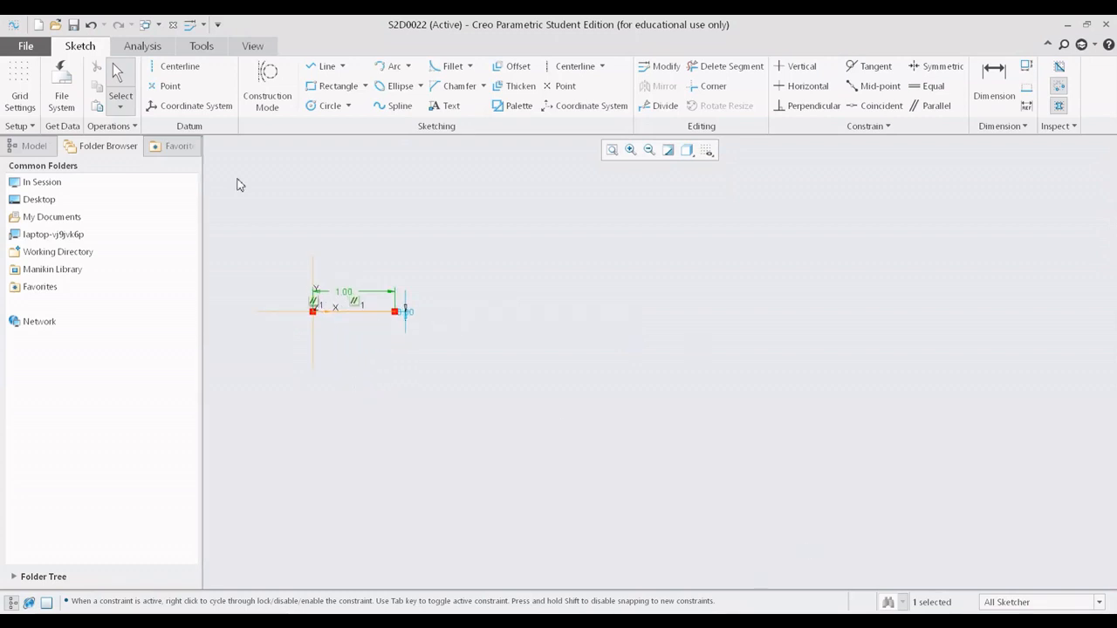
{"action": "scroll", "coordinate": [343, 334], "scroll_direction": "down", "scroll_amount": 3}
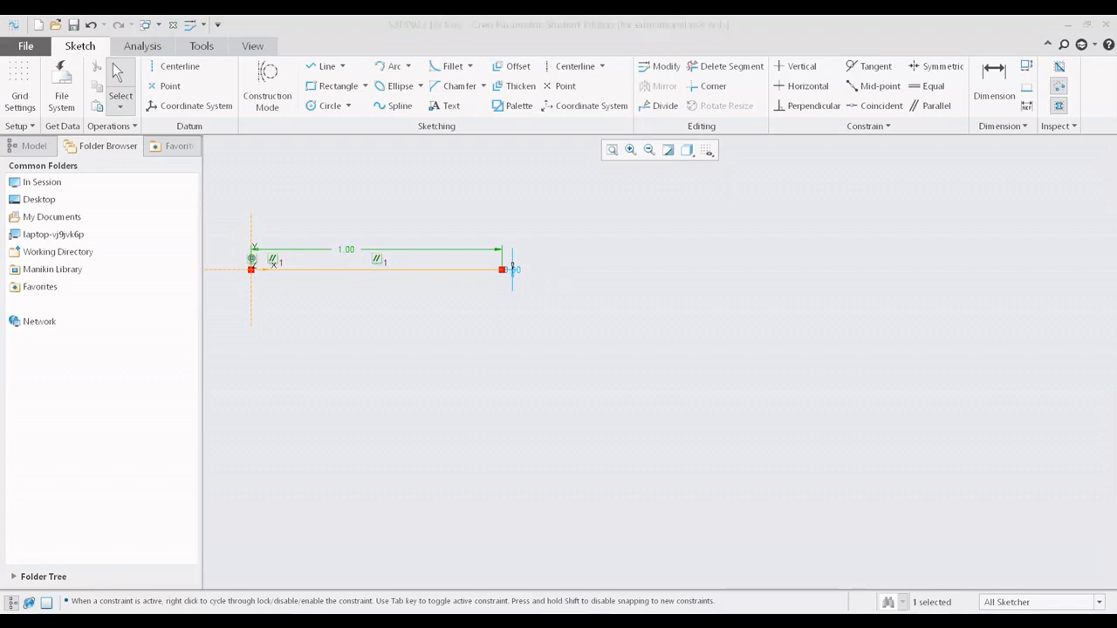
Step: Switch to the browser and check the last x value of the first NACA 2414 coordinate block against the chord length
{"action": "key", "text": "alt+Tab"}
{"action": "left_click", "coordinate": [227, 342]}
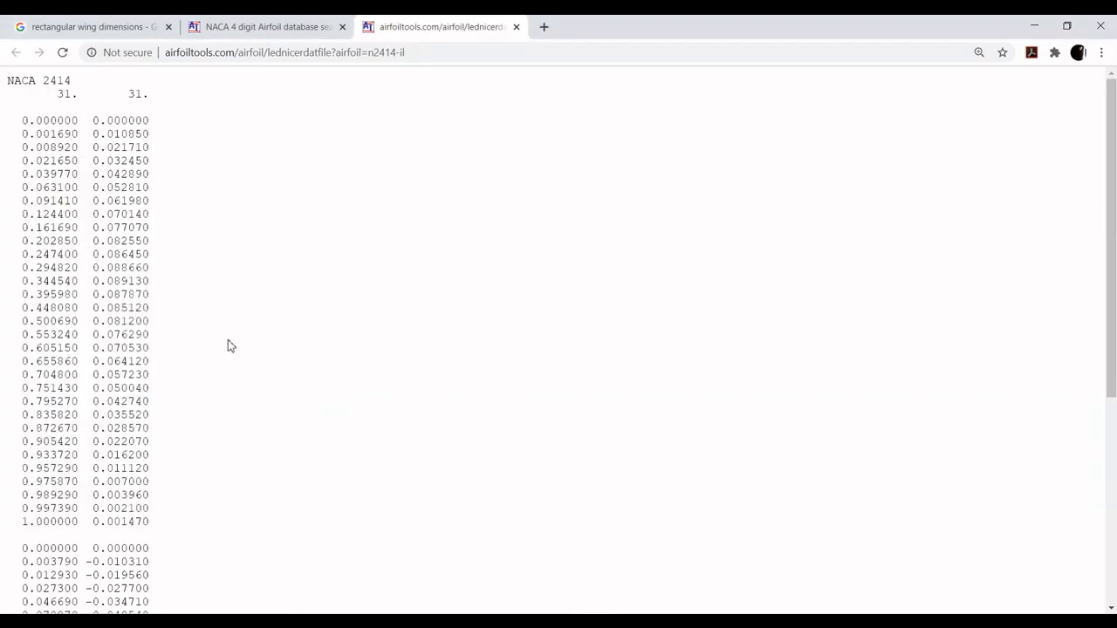
{"action": "scroll", "coordinate": [573, 530], "scroll_direction": "down", "scroll_amount": 3}
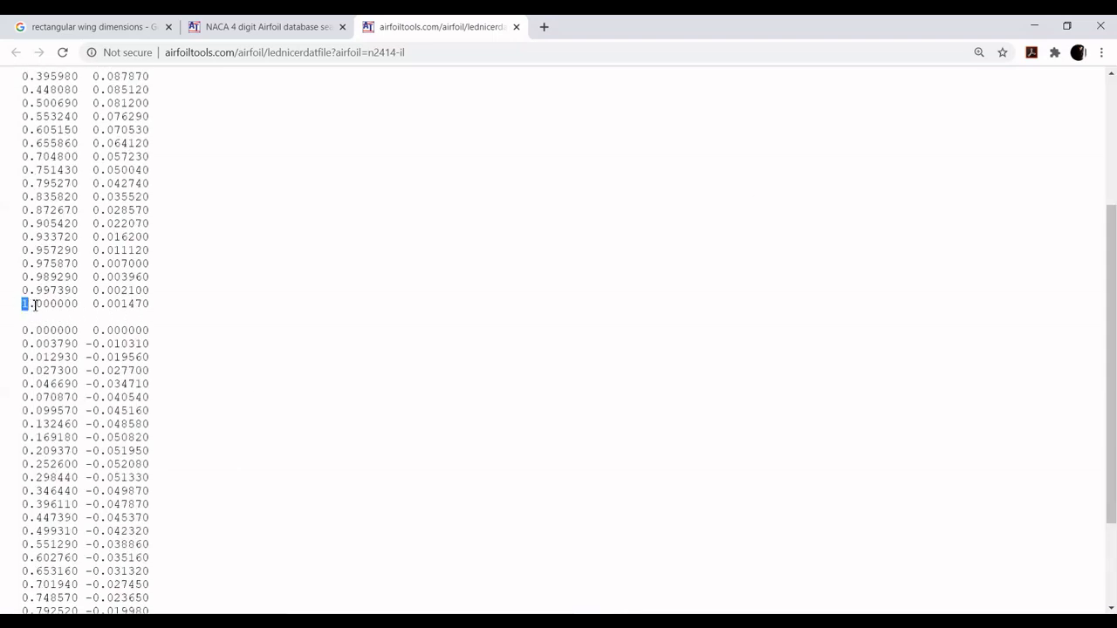
{"action": "left_click_drag", "start_coordinate": [33, 304], "coordinate": [80, 306]}
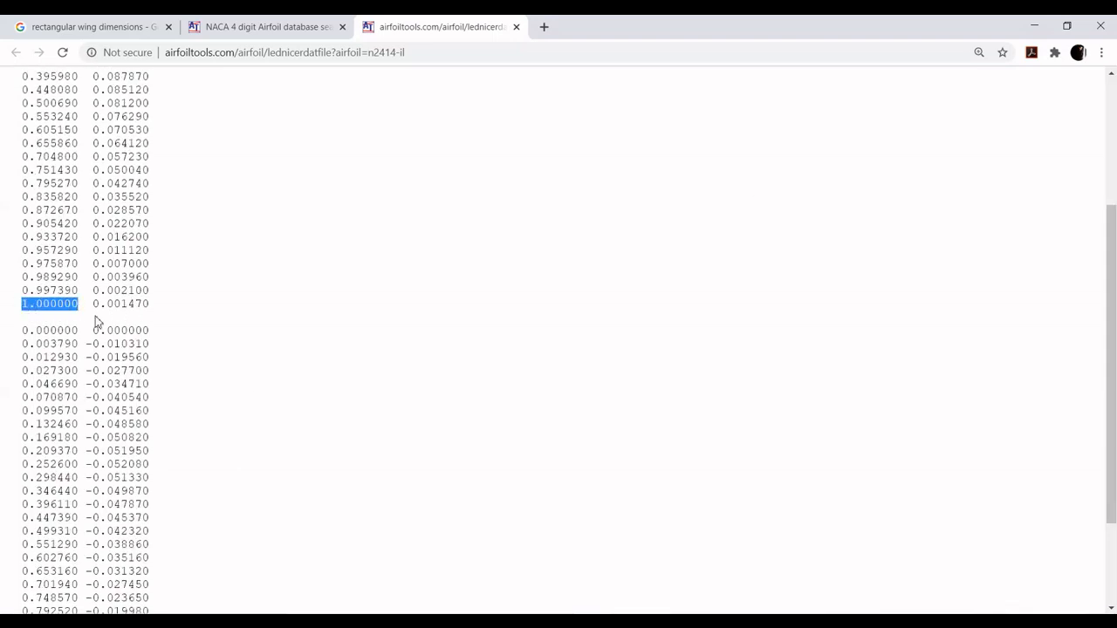
{"action": "scroll", "coordinate": [170, 314], "scroll_direction": "down", "scroll_amount": 2}
{"action": "scroll", "coordinate": [34, 253], "scroll_direction": "up", "scroll_amount": 2}
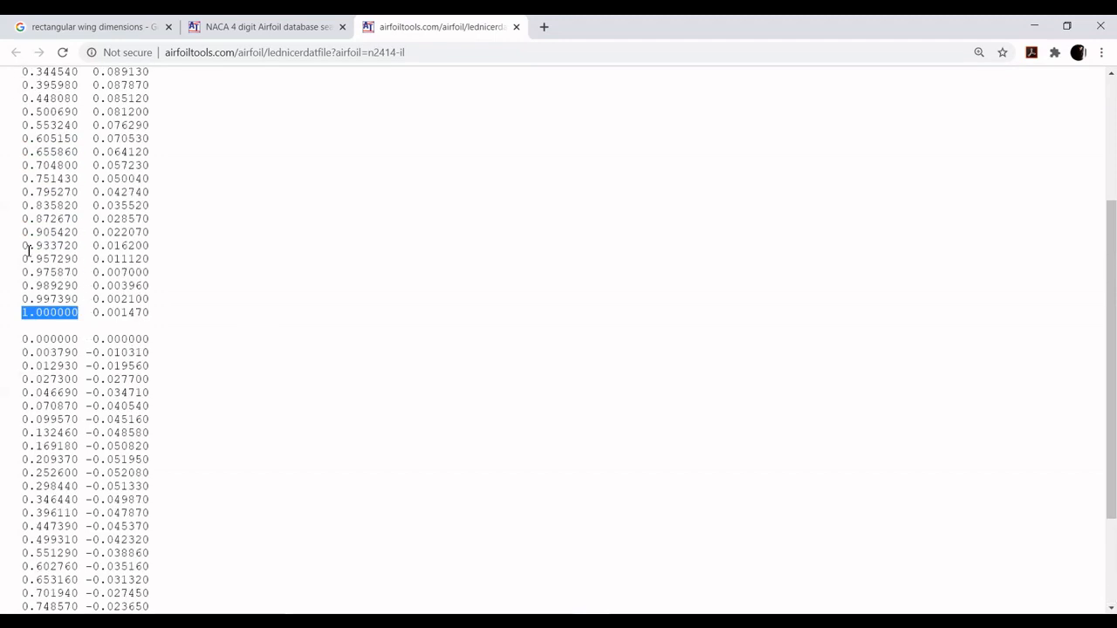
{"action": "scroll", "coordinate": [28, 251], "scroll_direction": "up", "scroll_amount": 4}
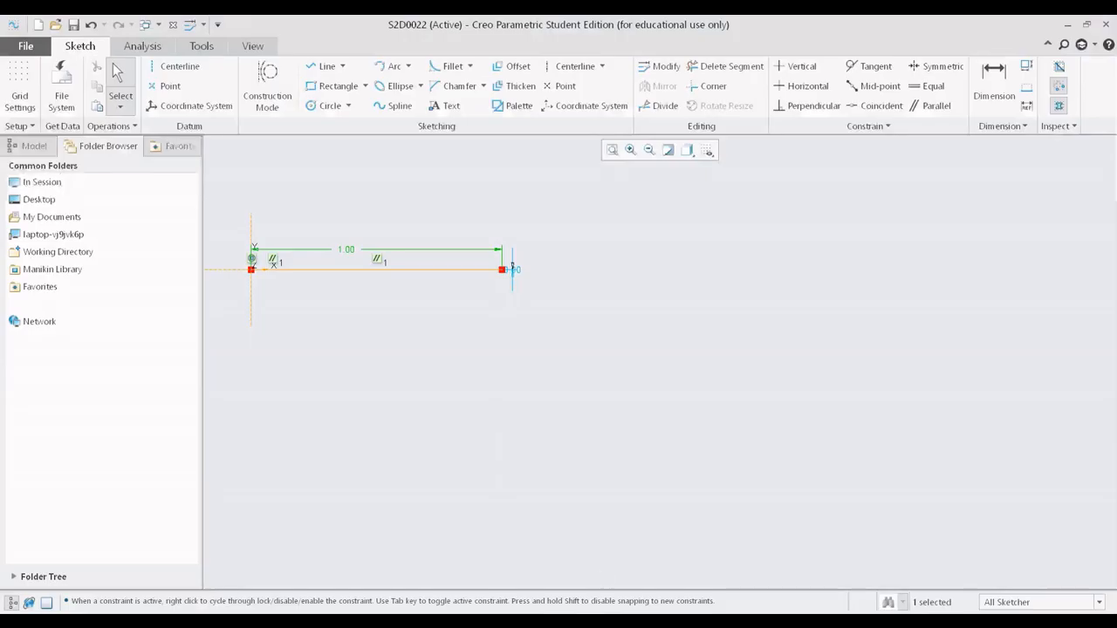
Step: In the Creo sketch, draw a spline from the origin through two points above the line to the line's far end
{"action": "left_click_drag", "start_coordinate": [422, 291], "coordinate": [487, 316]}
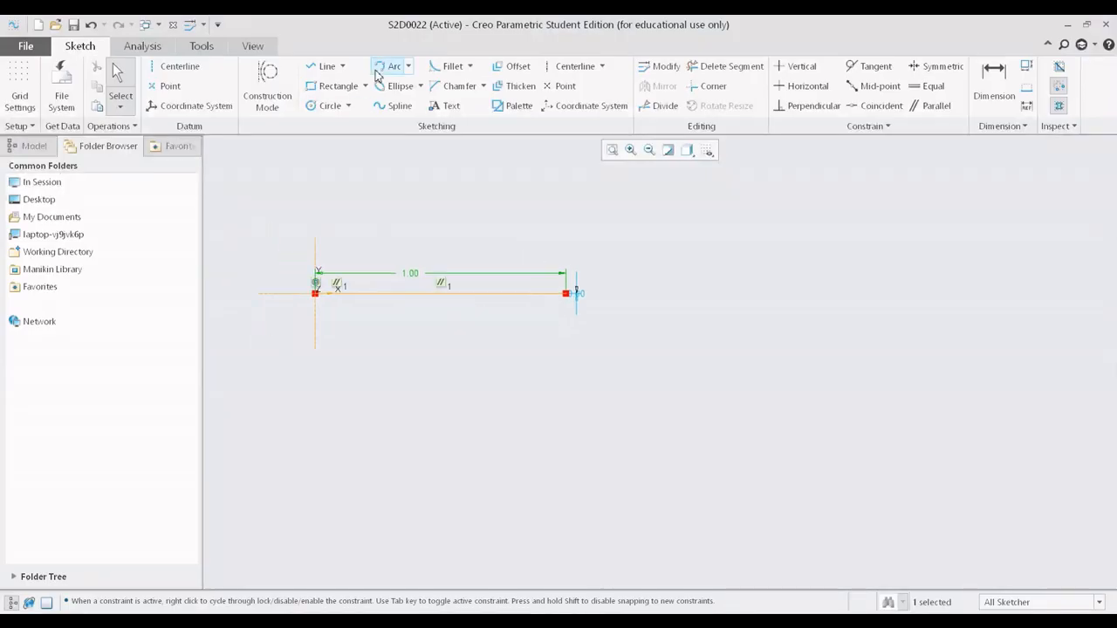
{"action": "left_click", "coordinate": [392, 103]}
{"action": "left_click", "coordinate": [315, 293]}
{"action": "left_click", "coordinate": [345, 264]}
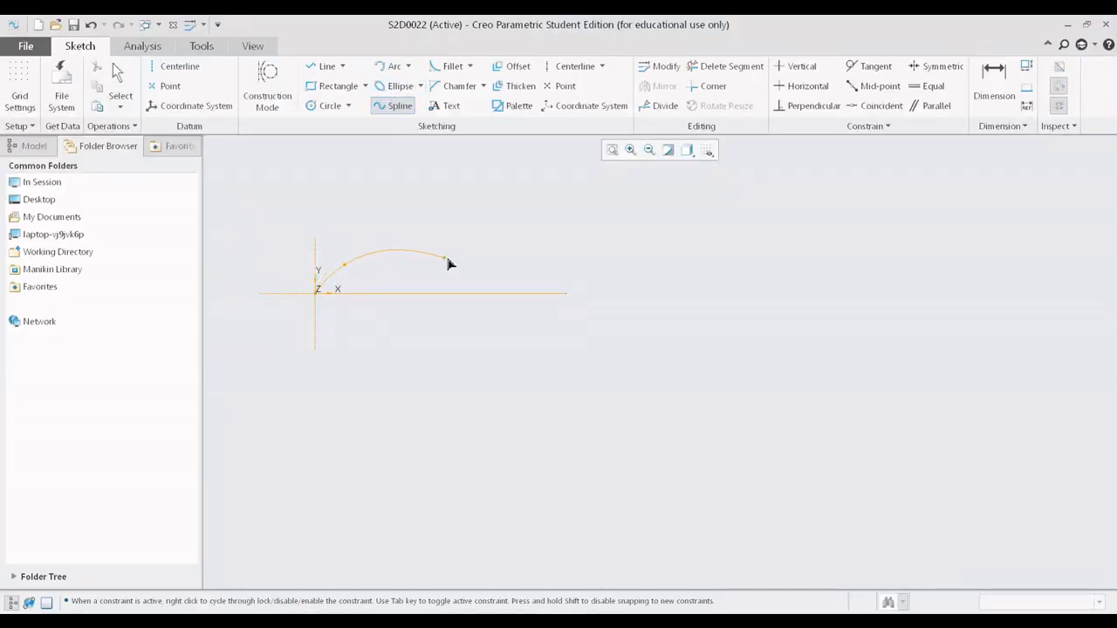
{"action": "left_click", "coordinate": [444, 257]}
{"action": "left_click", "coordinate": [566, 294]}
{"action": "middle_click", "coordinate": [627, 255]}
{"action": "middle_click", "coordinate": [627, 255]}
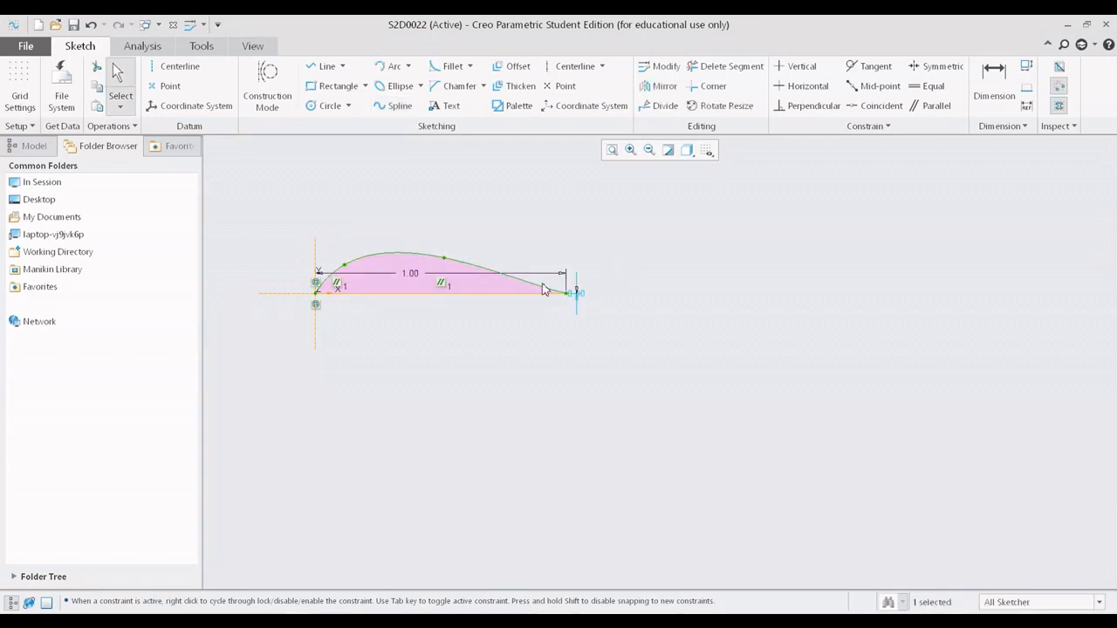
Step: Edit the spline and assign the sketch's coordinate system at the origin as its Cartesian dimensioning reference
{"action": "double_click", "coordinate": [416, 260]}
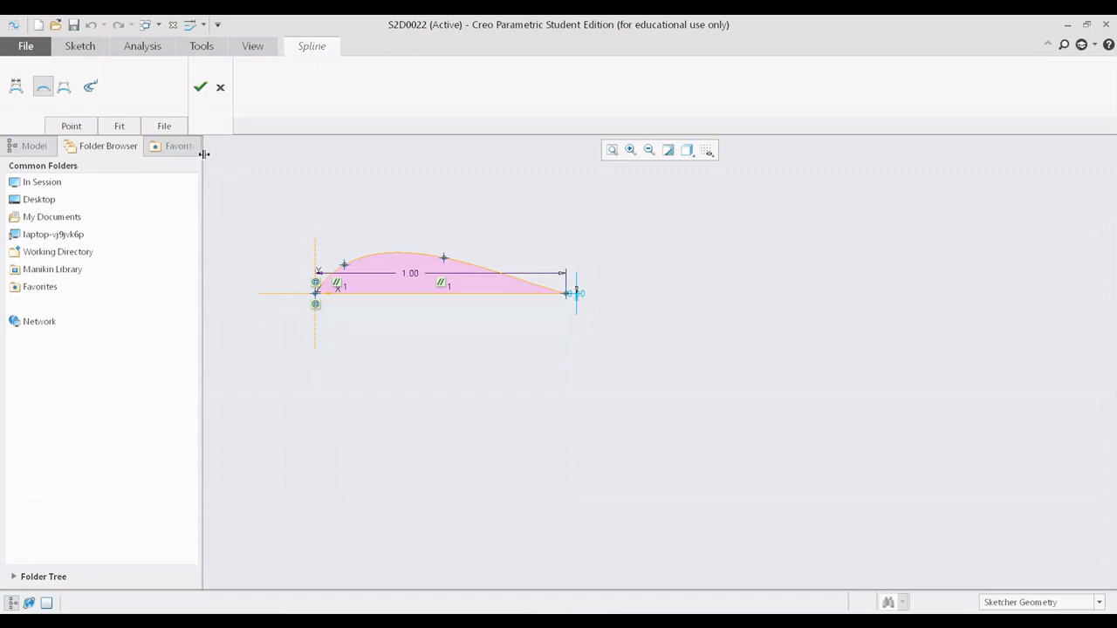
{"action": "left_click", "coordinate": [162, 125]}
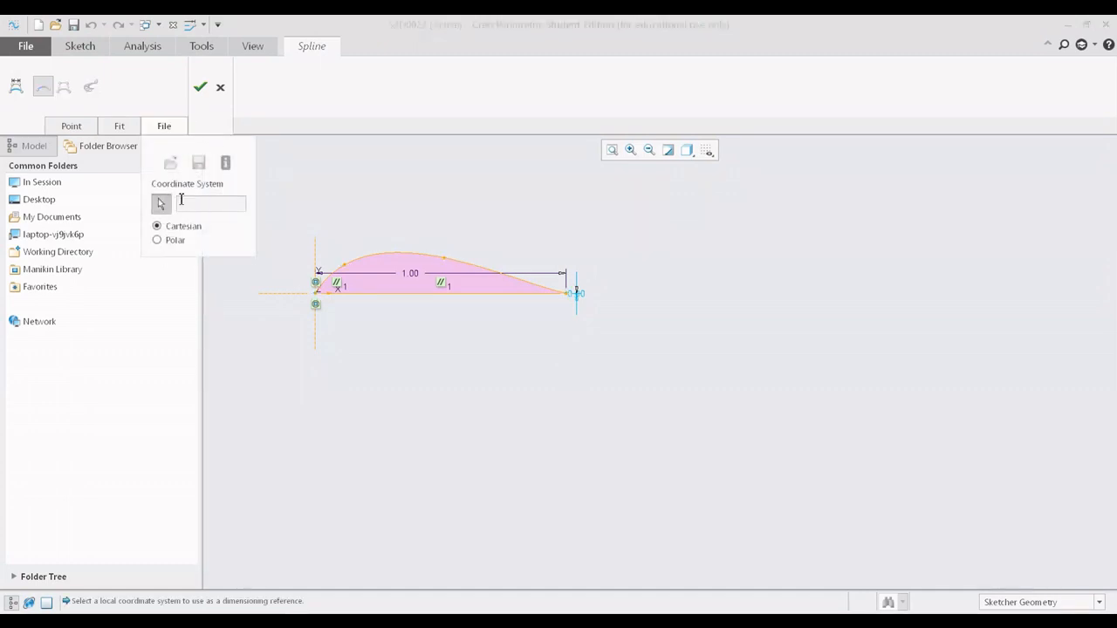
{"action": "left_click", "coordinate": [316, 294]}
{"action": "middle_click", "coordinate": [442, 349]}
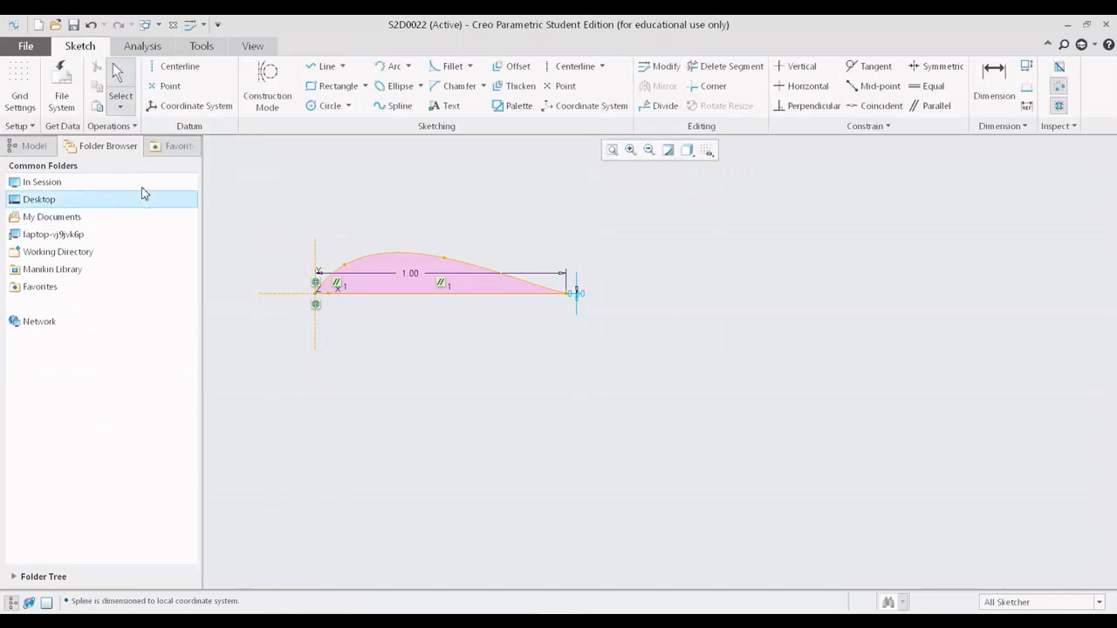
Step: Edit the spline and browse the Desktop for a Pts coordinate file to load into it
{"action": "double_click", "coordinate": [390, 258]}
{"action": "left_click", "coordinate": [163, 126]}
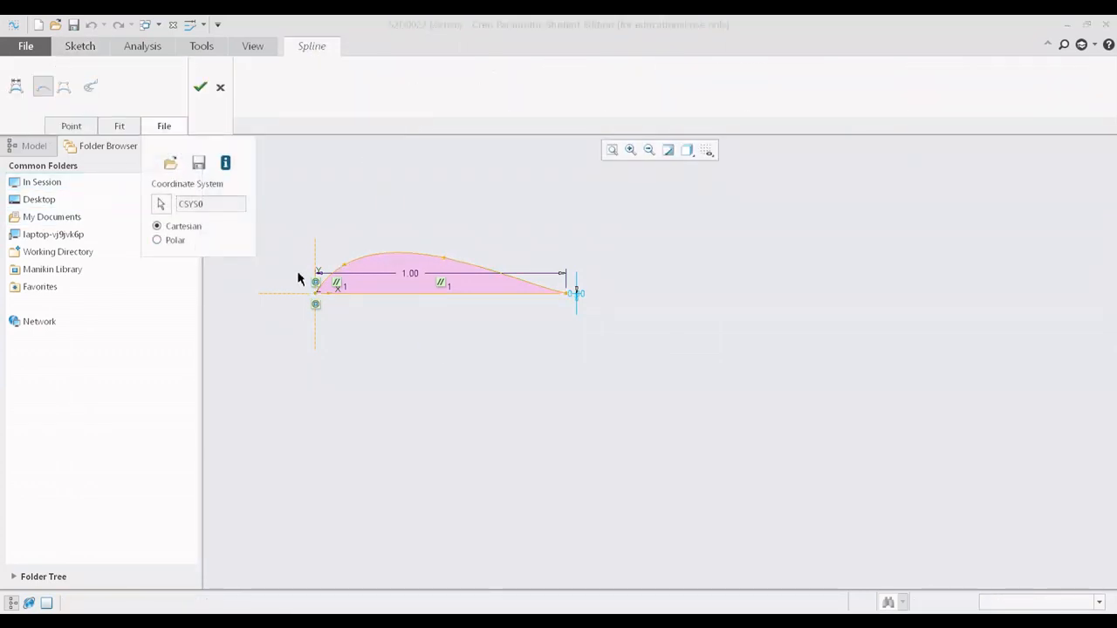
{"action": "left_click", "coordinate": [171, 163]}
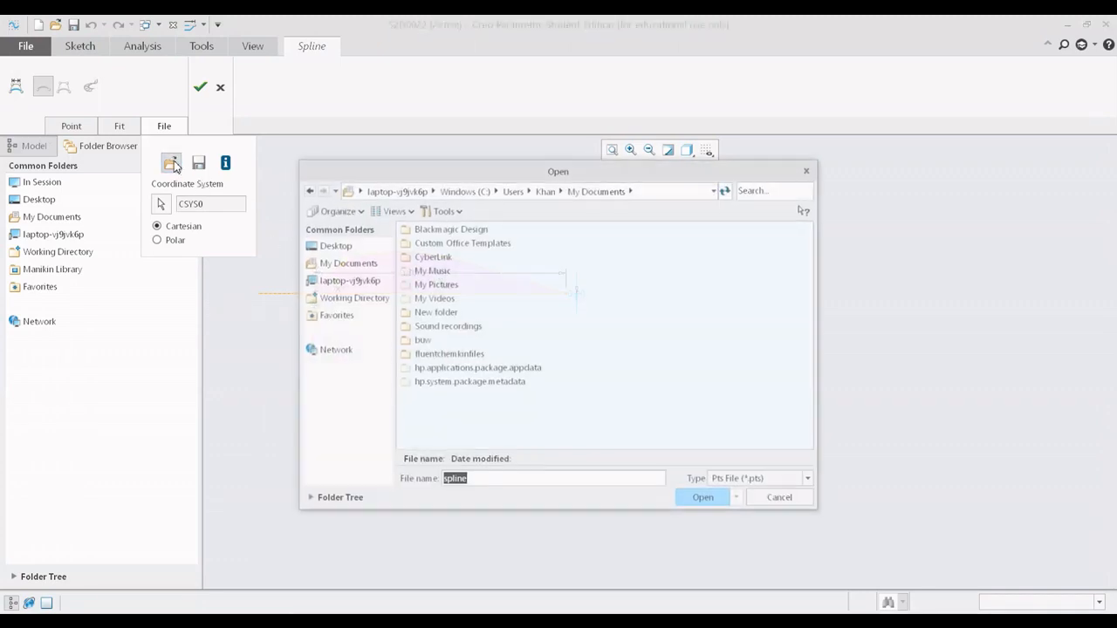
{"action": "left_click", "coordinate": [334, 245]}
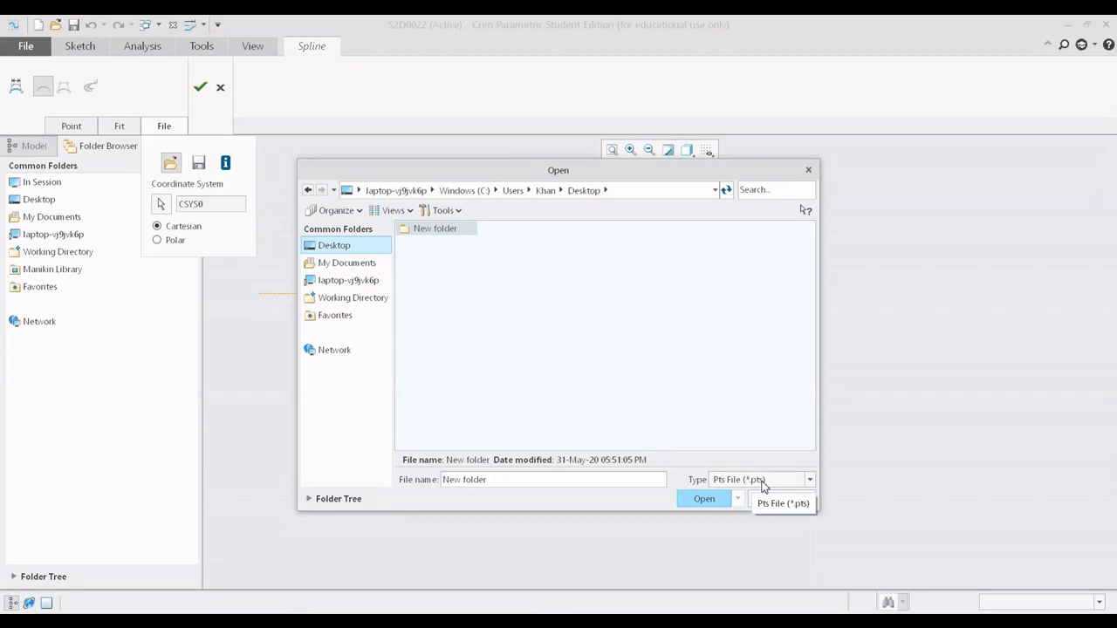
Step: Compare the upper-curve.txt file in Notepad with the Pts file type the spline import accepts, and cancel the import
{"action": "left_click", "coordinate": [705, 618]}
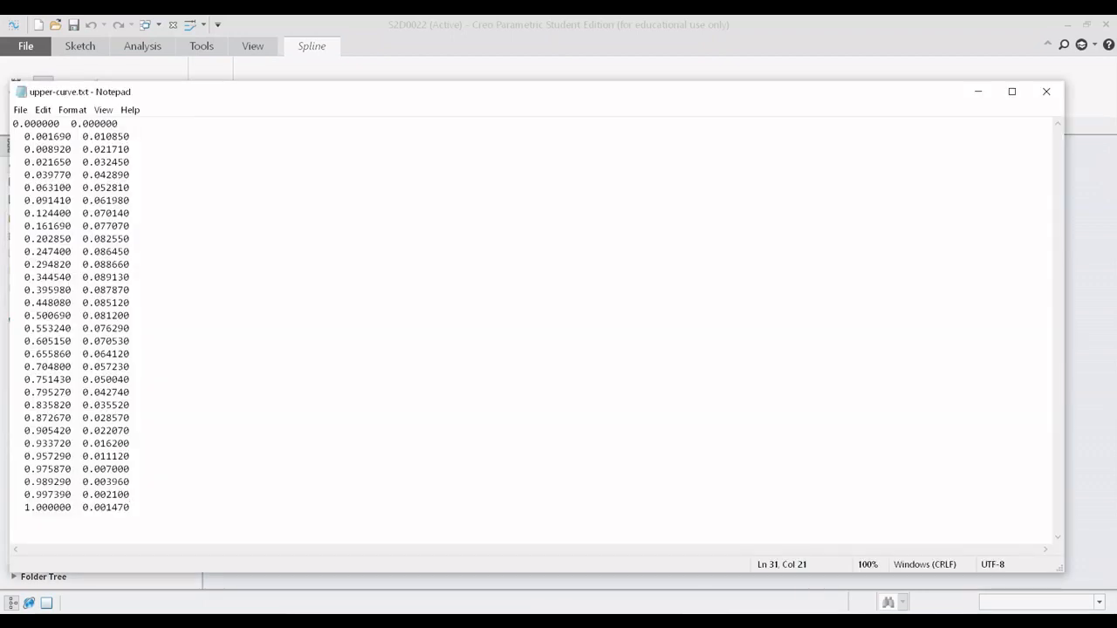
{"action": "left_click", "coordinate": [705, 617]}
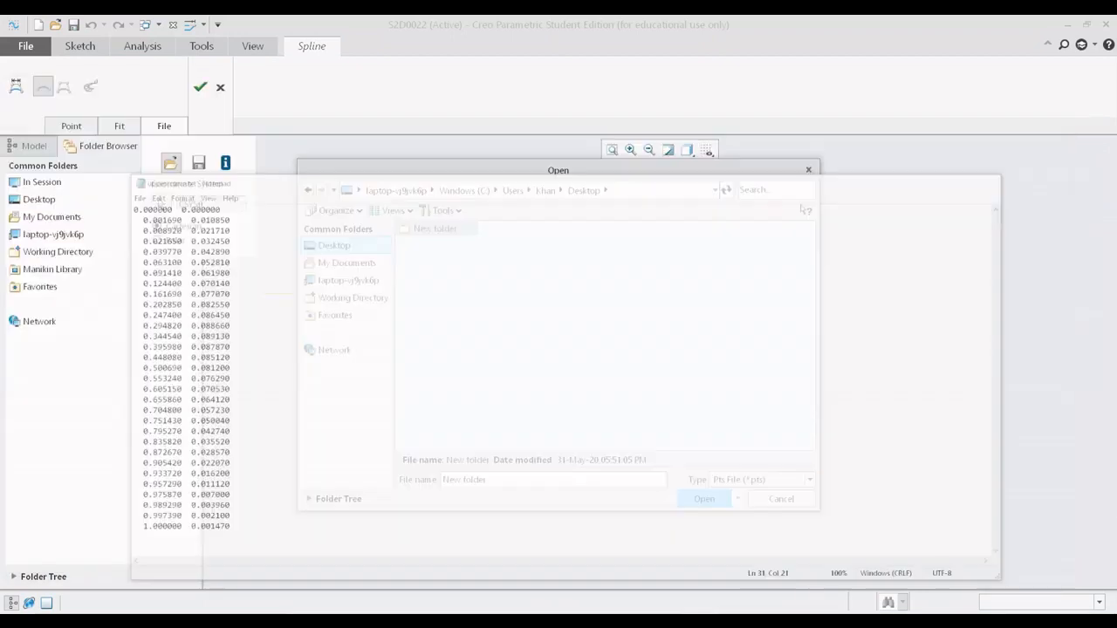
{"action": "left_click", "coordinate": [705, 618]}
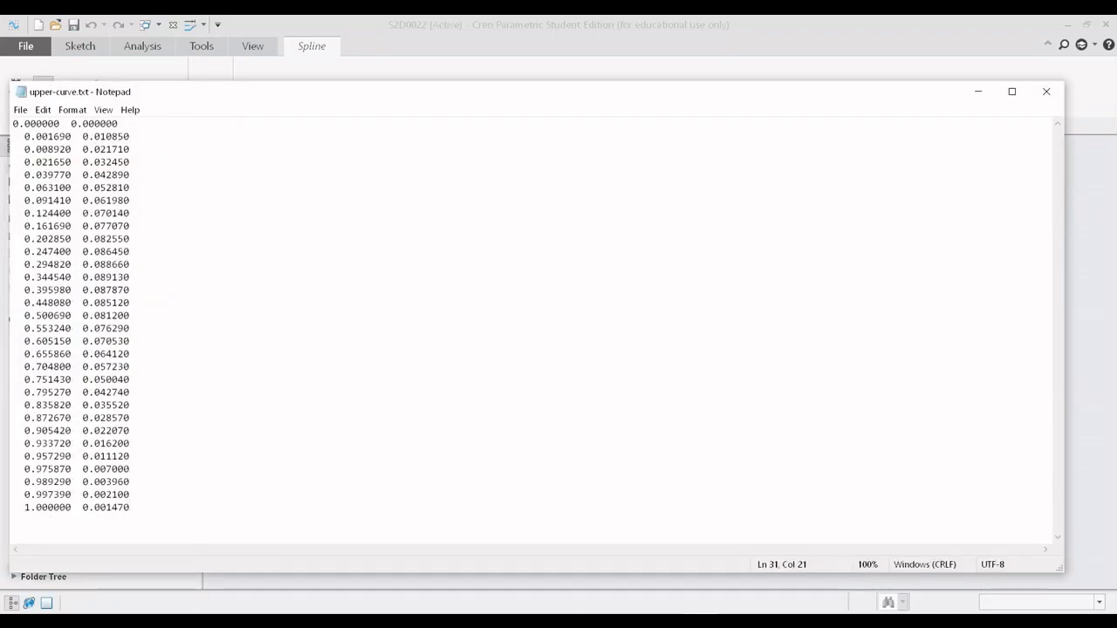
{"action": "left_click", "coordinate": [705, 618]}
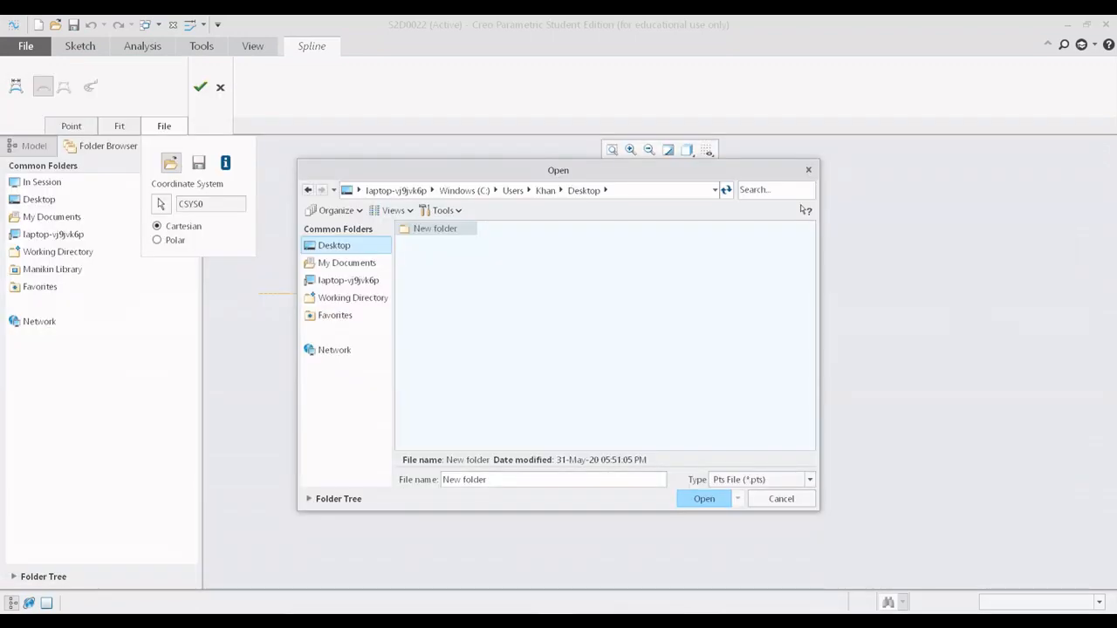
{"action": "left_click", "coordinate": [705, 617]}
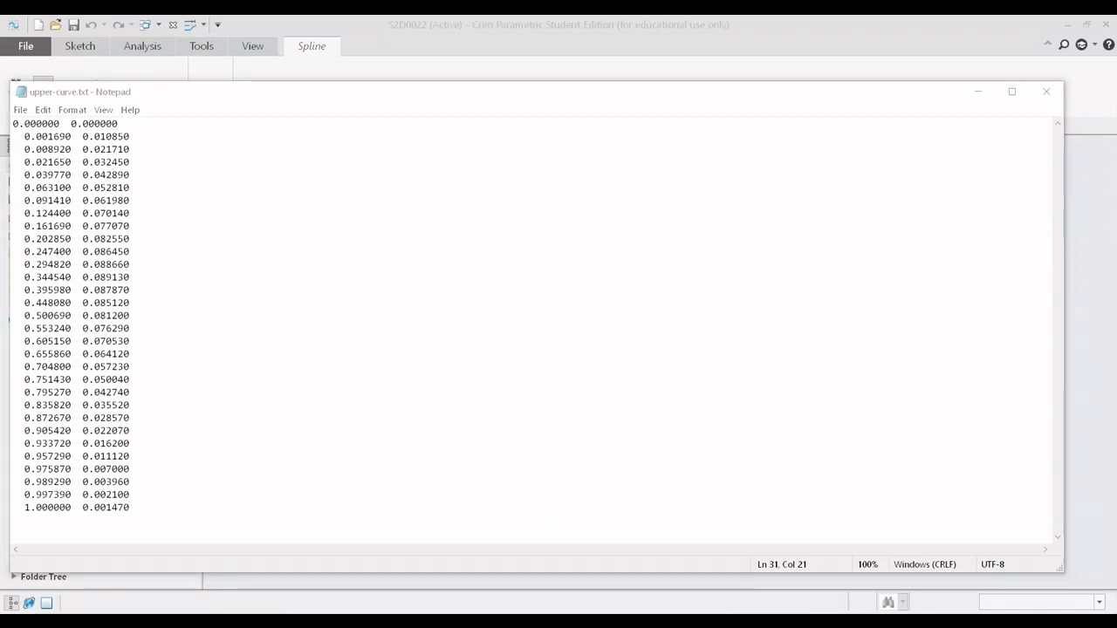
{"action": "key", "text": "alt+Tab"}
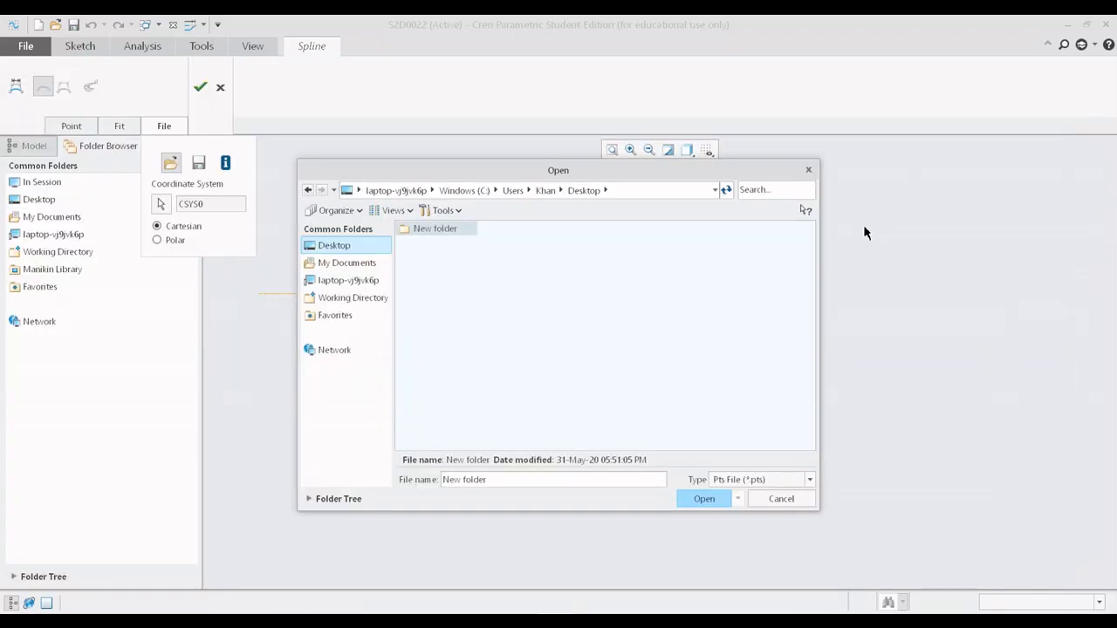
{"action": "left_click", "coordinate": [782, 499]}
Step: Switch to the blank Excel workbook and choose upper-curve.txt on the Desktop for a text data import
{"action": "left_click", "coordinate": [1066, 24]}
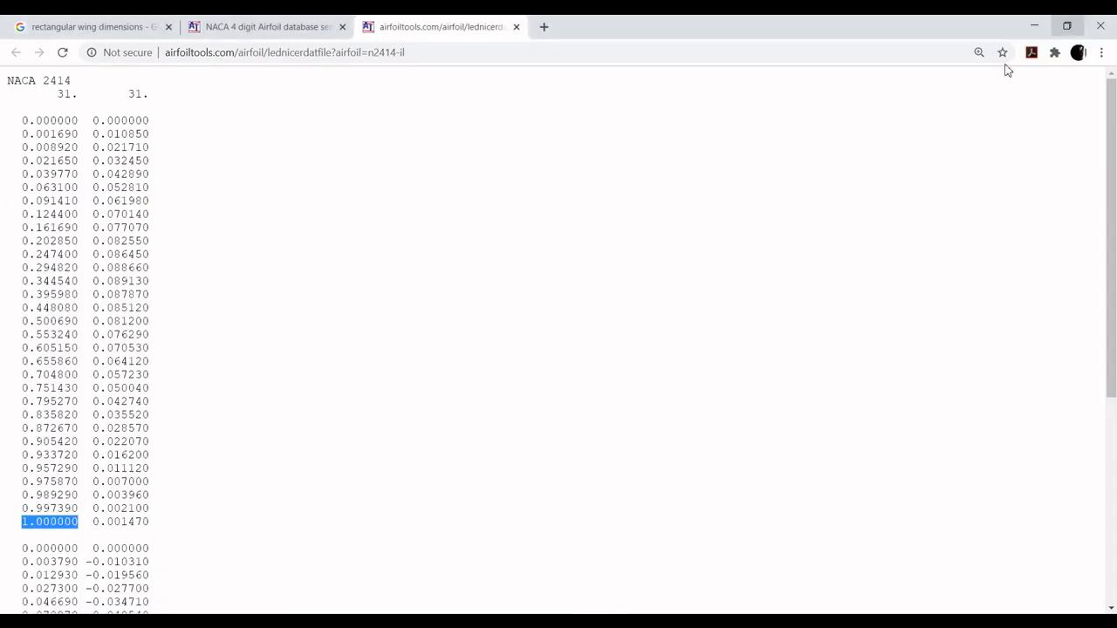
{"action": "left_click", "coordinate": [1034, 24]}
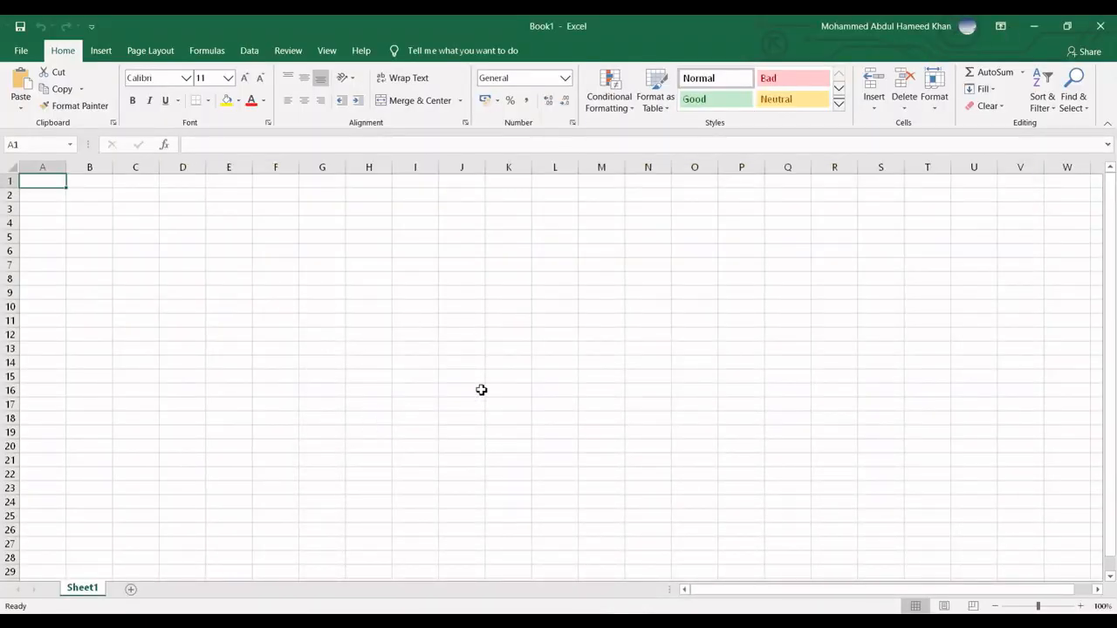
{"action": "left_click", "coordinate": [250, 54]}
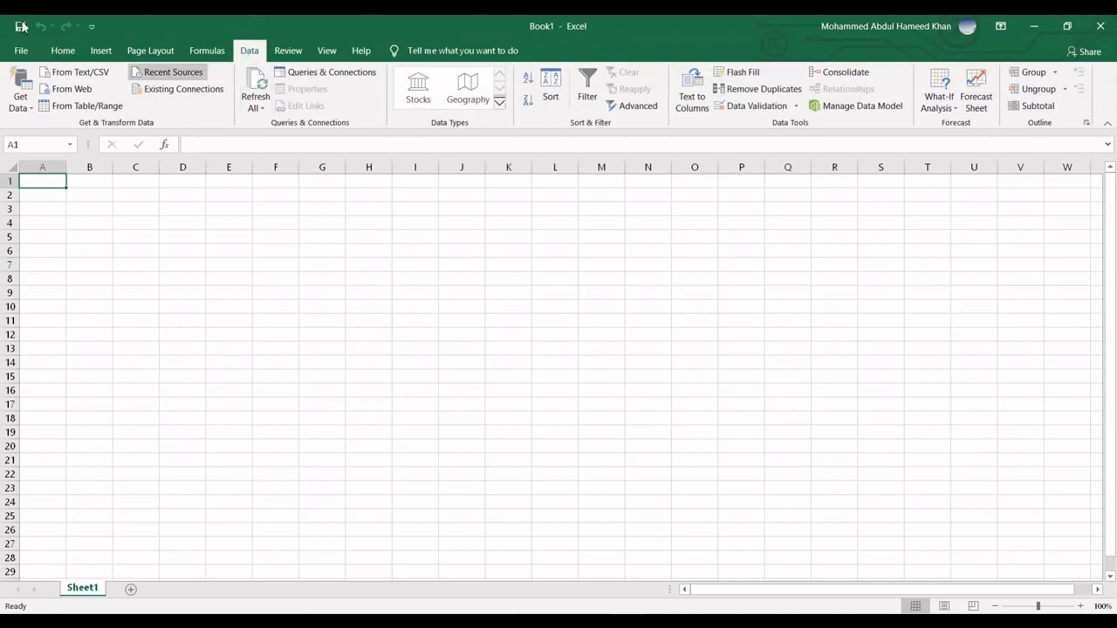
{"action": "left_click", "coordinate": [63, 73]}
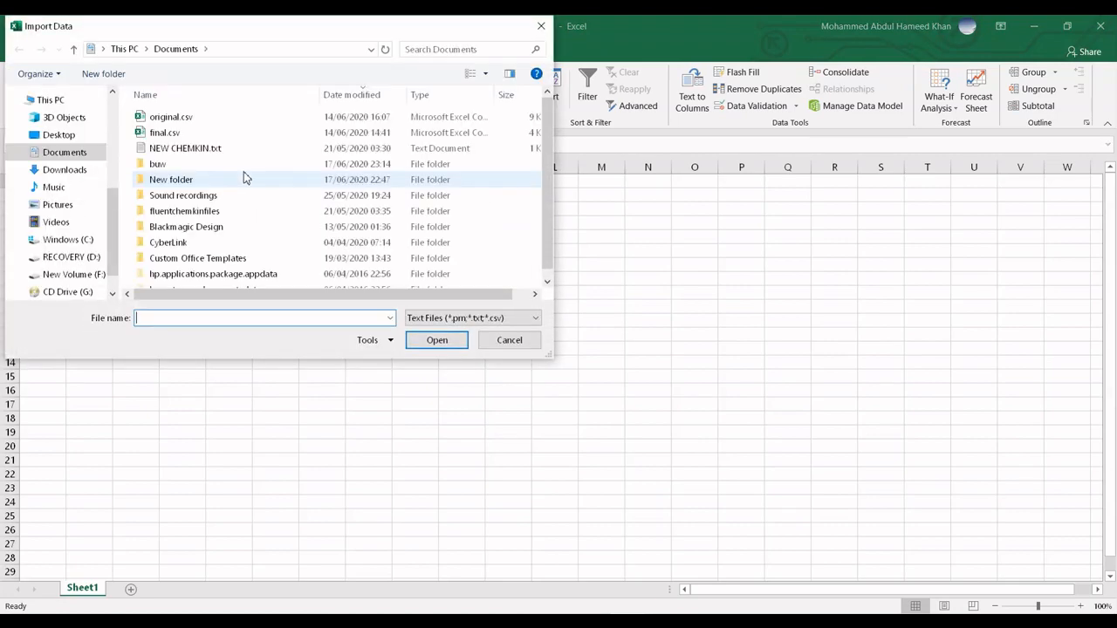
{"action": "left_click", "coordinate": [63, 135]}
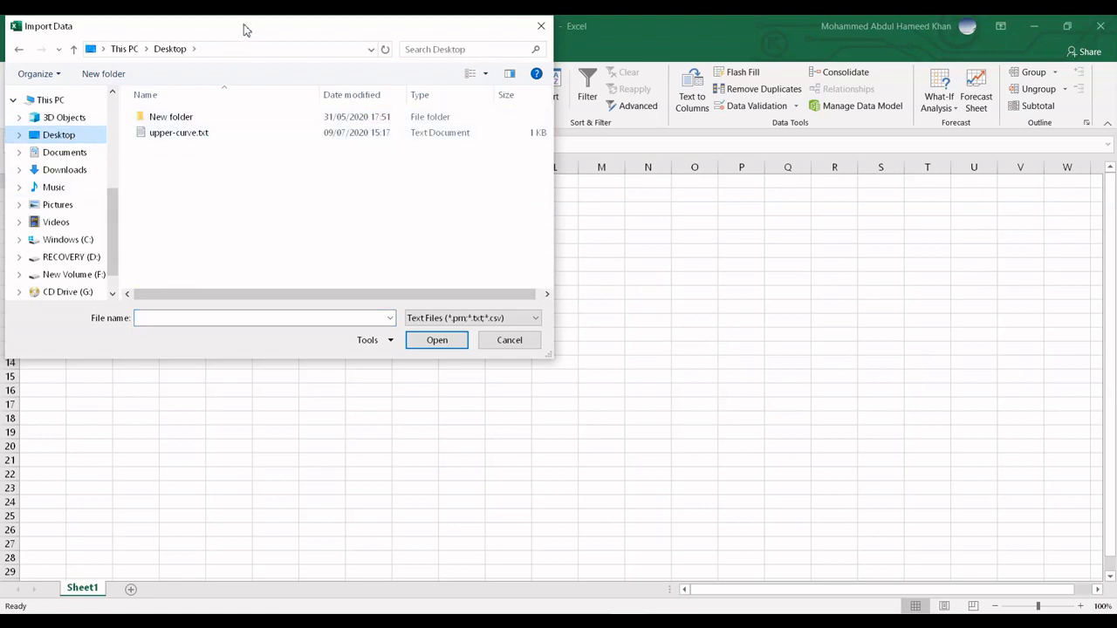
{"action": "left_click_drag", "start_coordinate": [246, 30], "coordinate": [509, 79]}
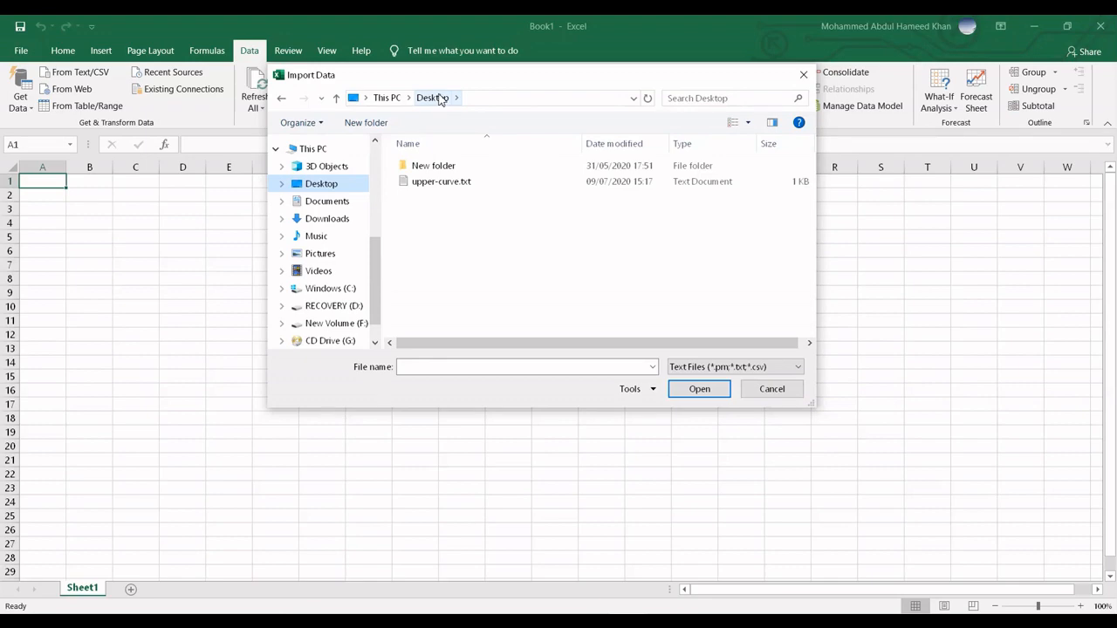
{"action": "left_click", "coordinate": [476, 183]}
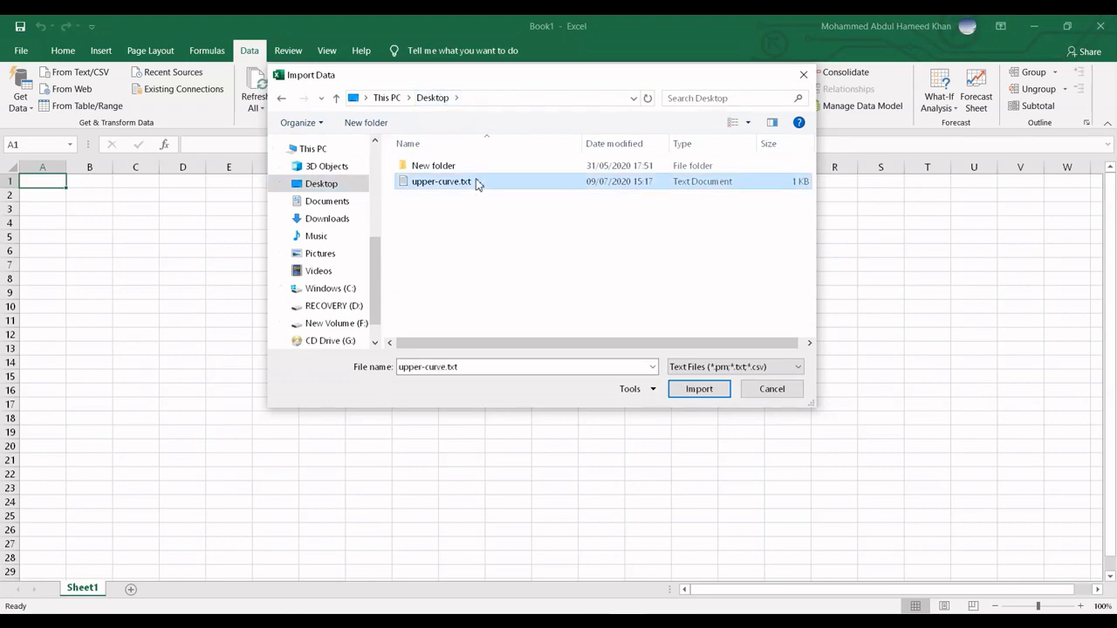
{"action": "left_click", "coordinate": [716, 392]}
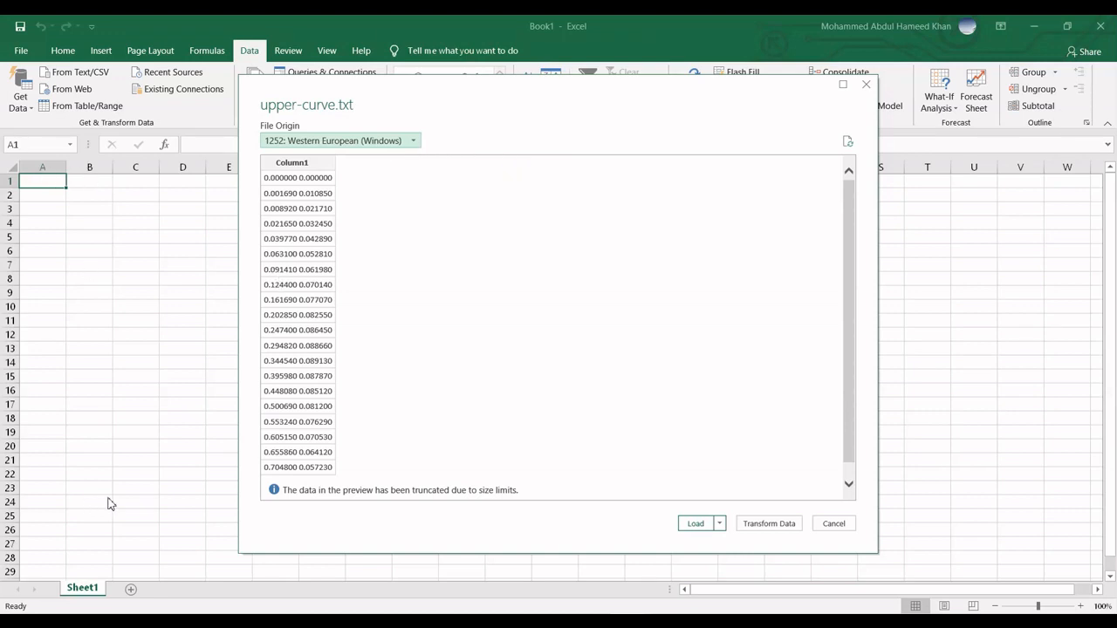
Step: Load the previewed upper-curve.txt data into the workbook and close the list of queries and connections
{"action": "left_click_drag", "start_coordinate": [435, 105], "coordinate": [397, 90]}
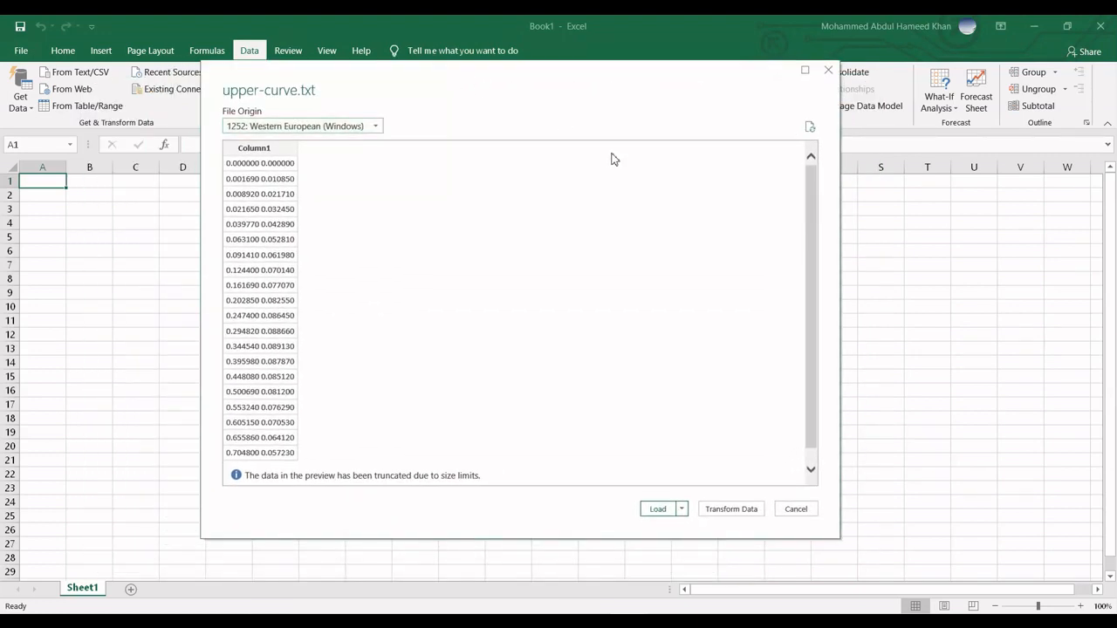
{"action": "left_click", "coordinate": [681, 509]}
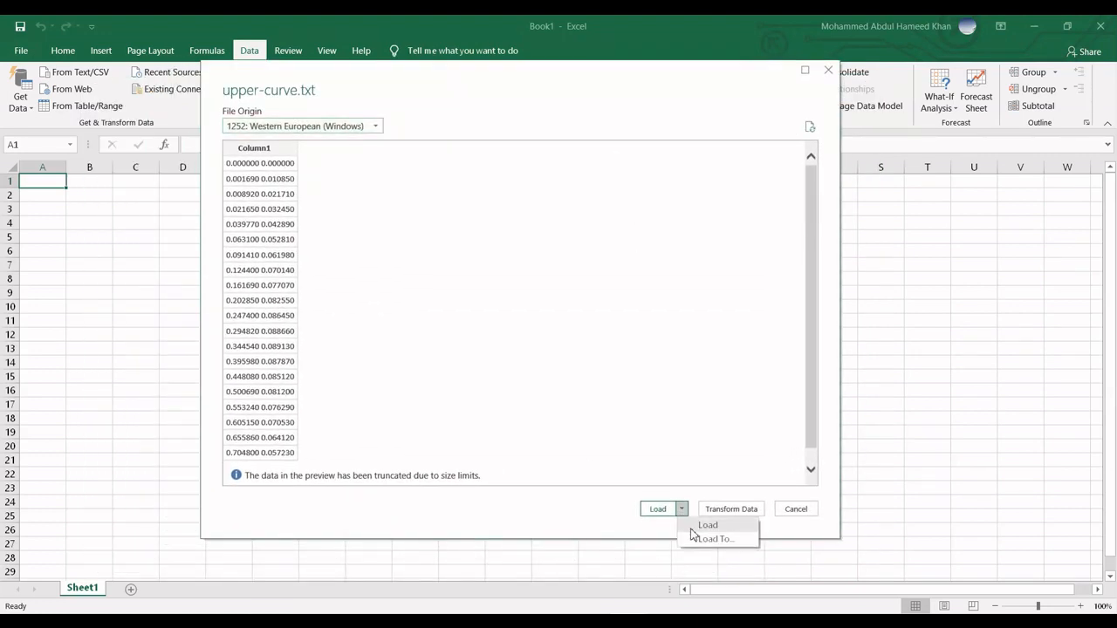
{"action": "left_click", "coordinate": [702, 535]}
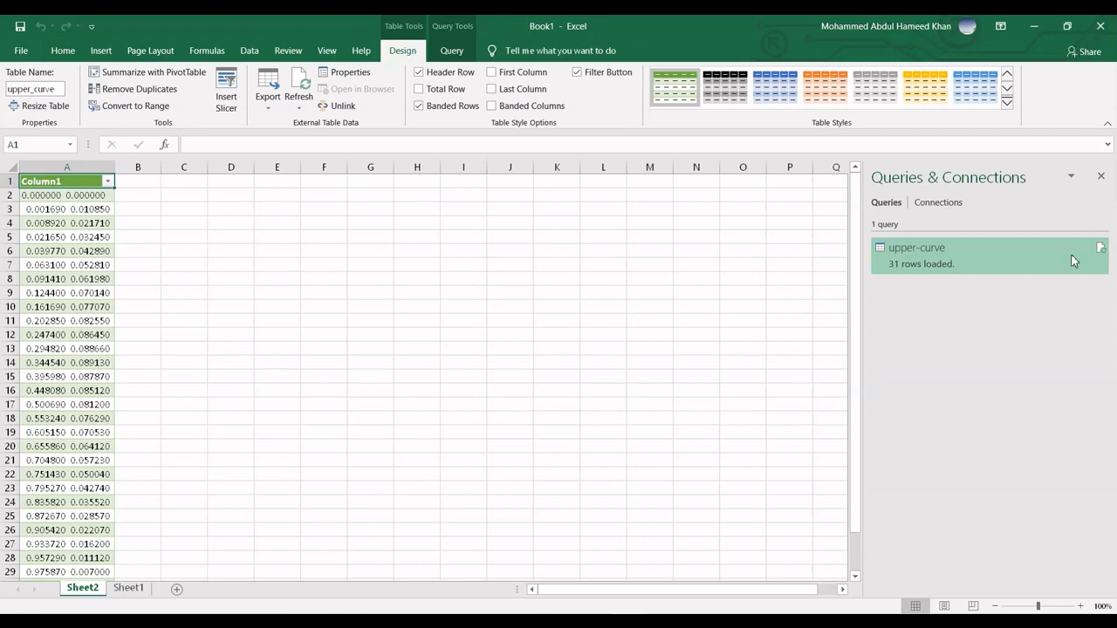
{"action": "left_click", "coordinate": [1100, 177]}
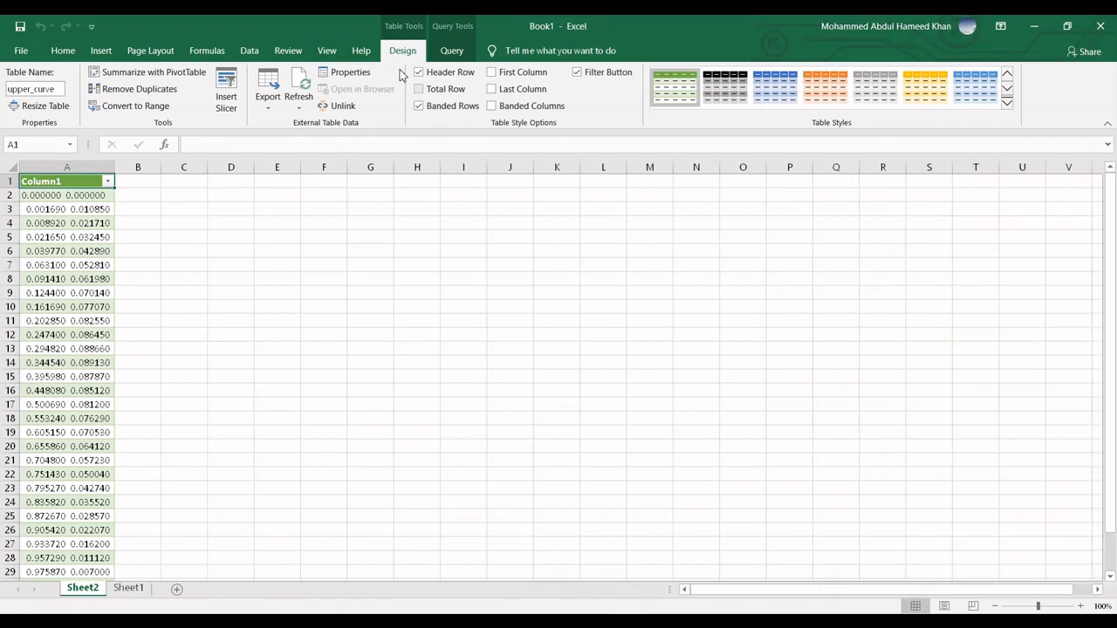
Step: Select all of column A and start a Text to Columns conversion of it as delimited data
{"action": "left_click", "coordinate": [250, 50]}
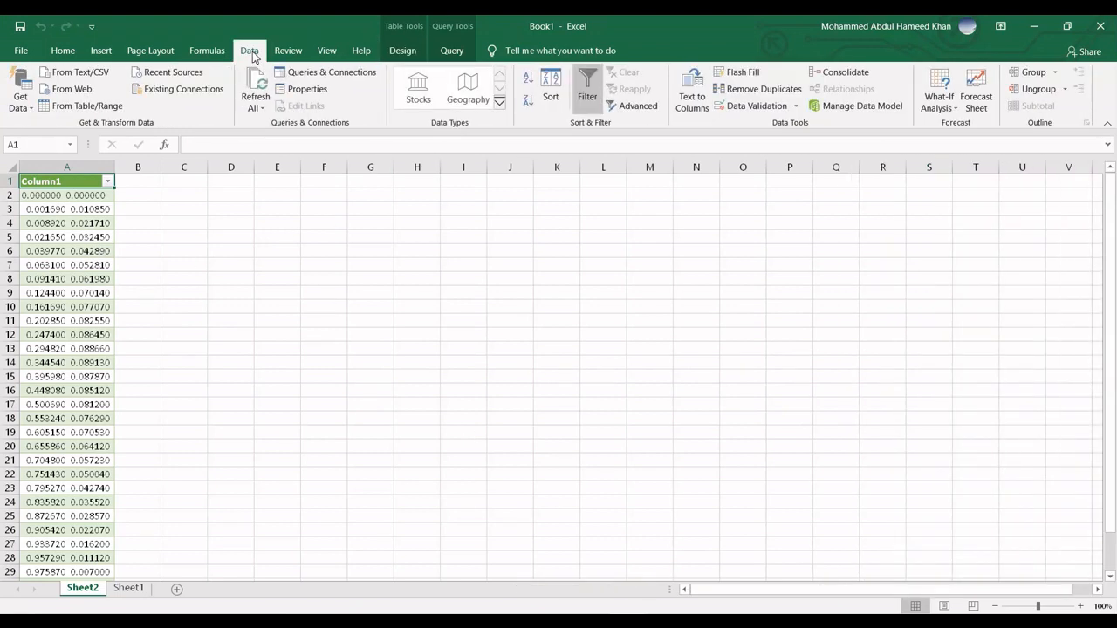
{"action": "left_click", "coordinate": [276, 473]}
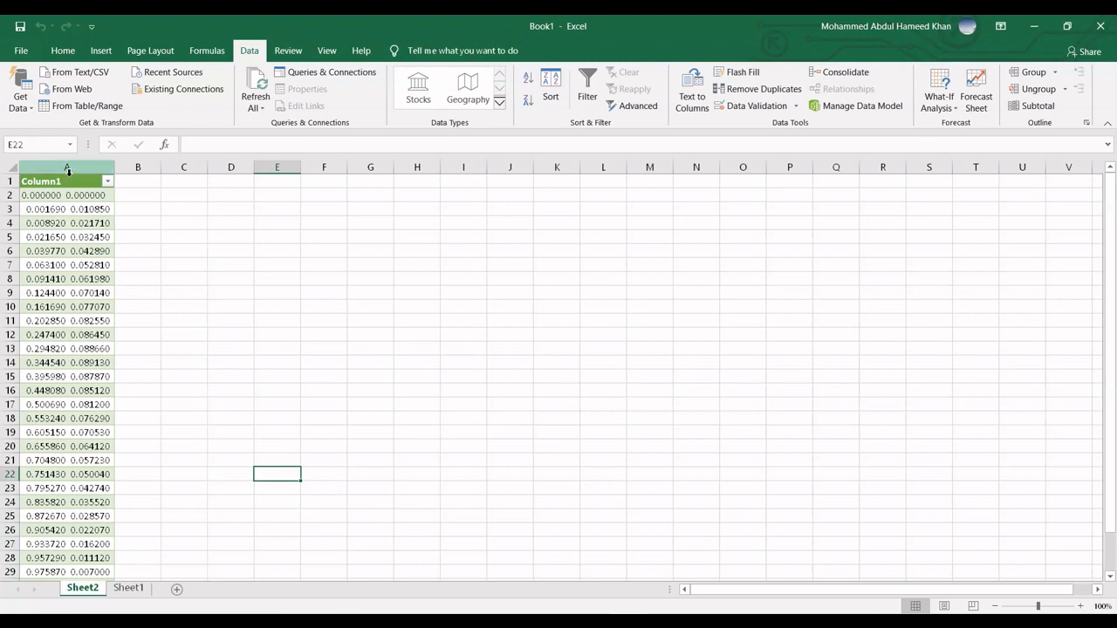
{"action": "left_click", "coordinate": [68, 166]}
{"action": "left_click", "coordinate": [172, 262]}
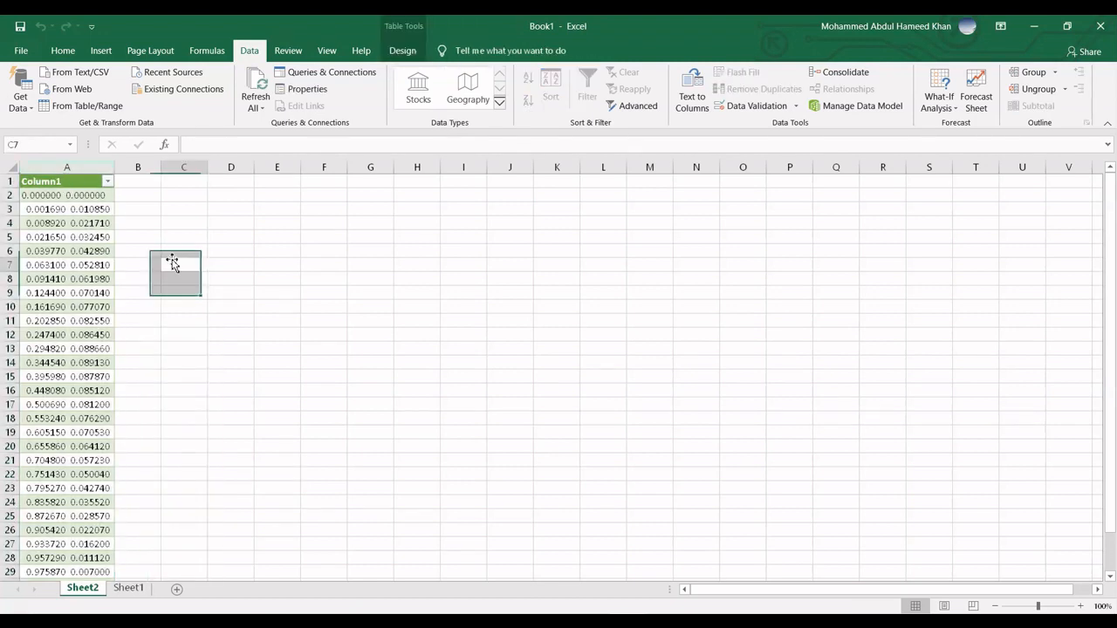
{"action": "left_click", "coordinate": [47, 199]}
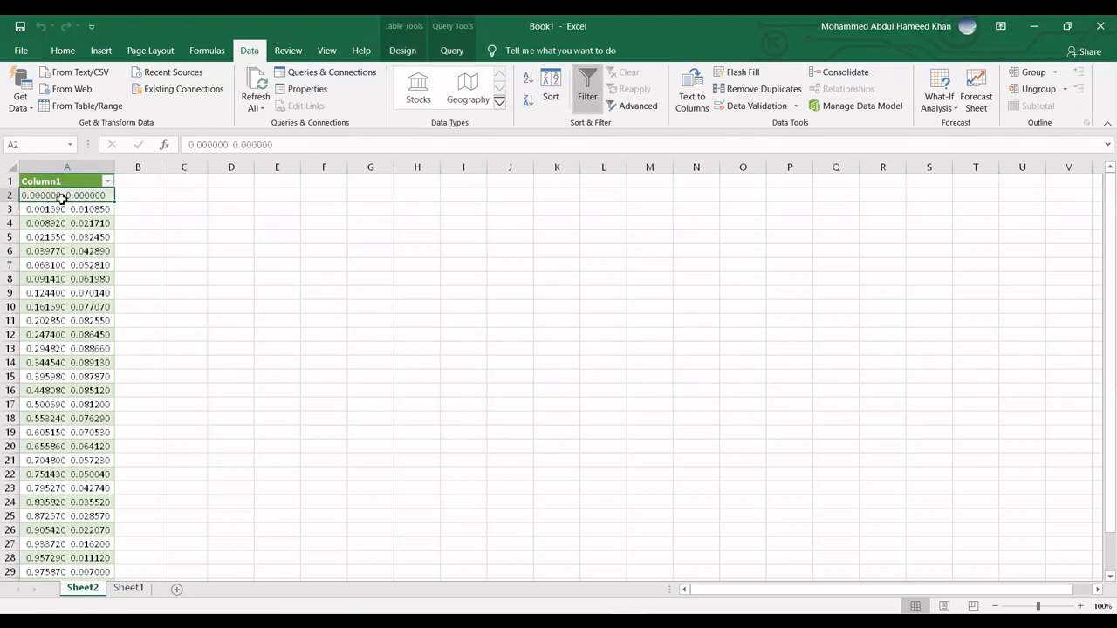
{"action": "left_click", "coordinate": [81, 167]}
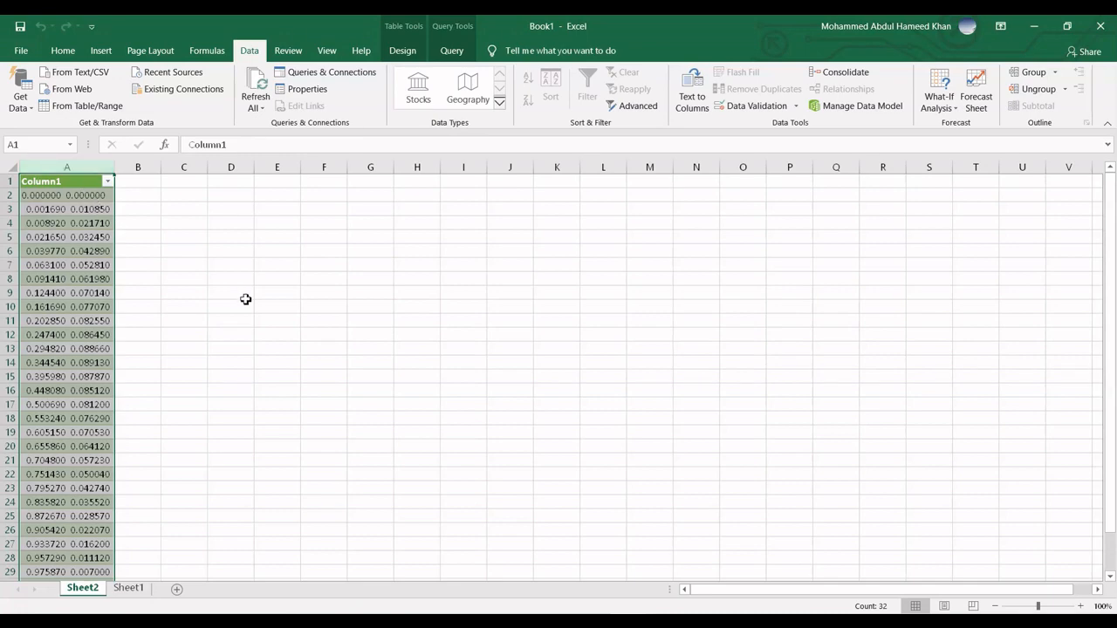
{"action": "left_click", "coordinate": [336, 308]}
{"action": "left_click", "coordinate": [78, 165]}
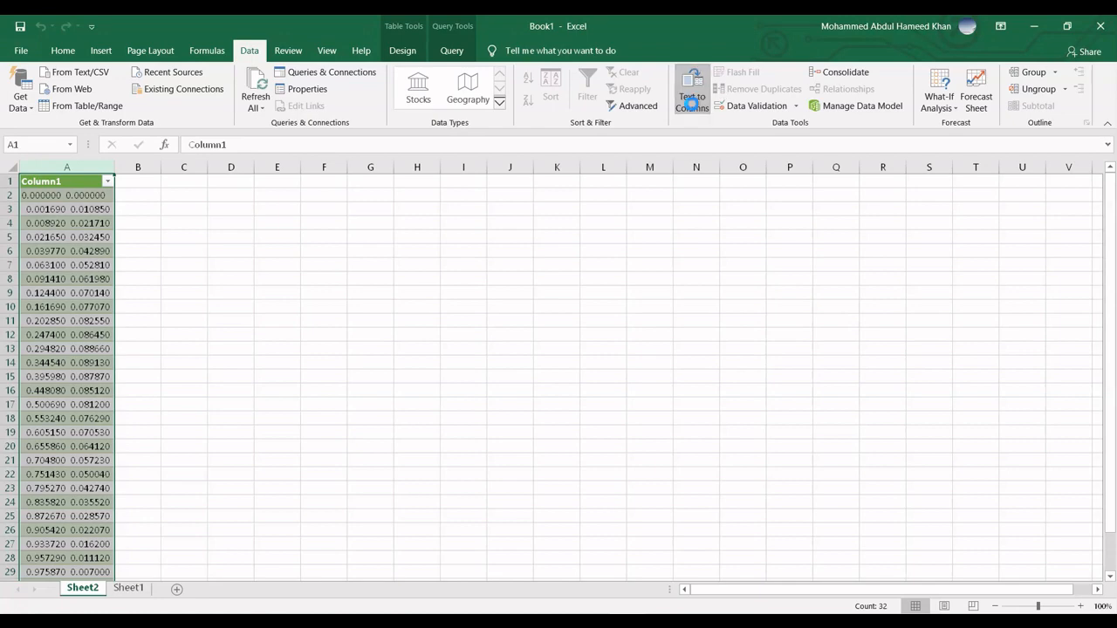
{"action": "left_click", "coordinate": [692, 98]}
{"action": "left_click_drag", "start_coordinate": [799, 78], "coordinate": [441, 119]}
{"action": "left_click", "coordinate": [622, 399]}
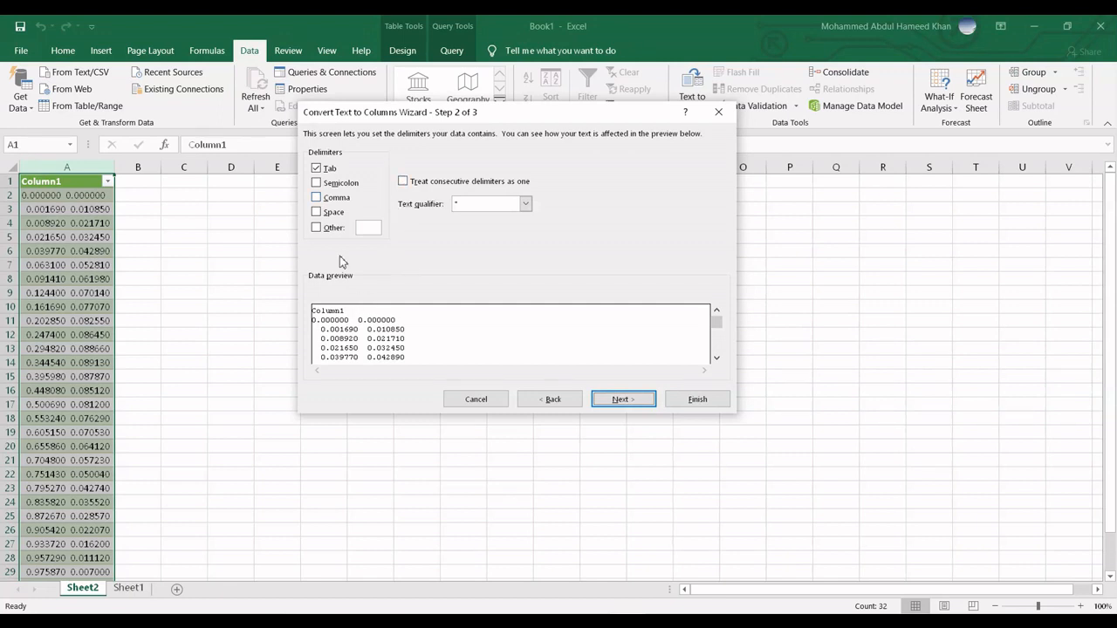
Step: Split the column at tabs and spaces, keeping the General data format and $A$1 as the destination
{"action": "left_click", "coordinate": [332, 213]}
{"action": "left_click", "coordinate": [332, 215]}
{"action": "left_click", "coordinate": [330, 212]}
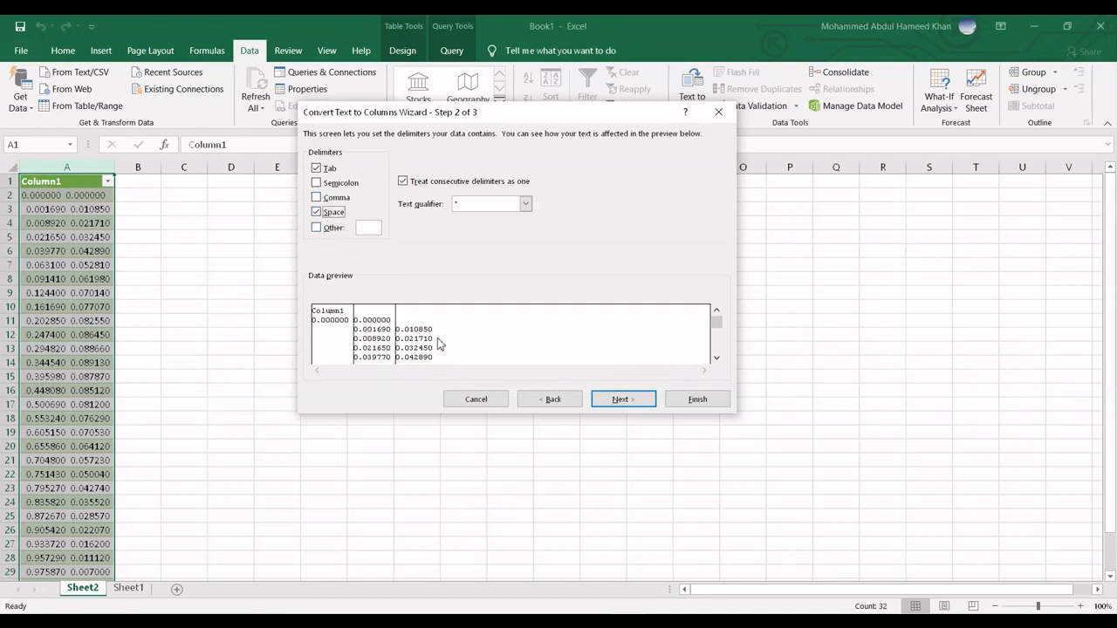
{"action": "left_click", "coordinate": [625, 402]}
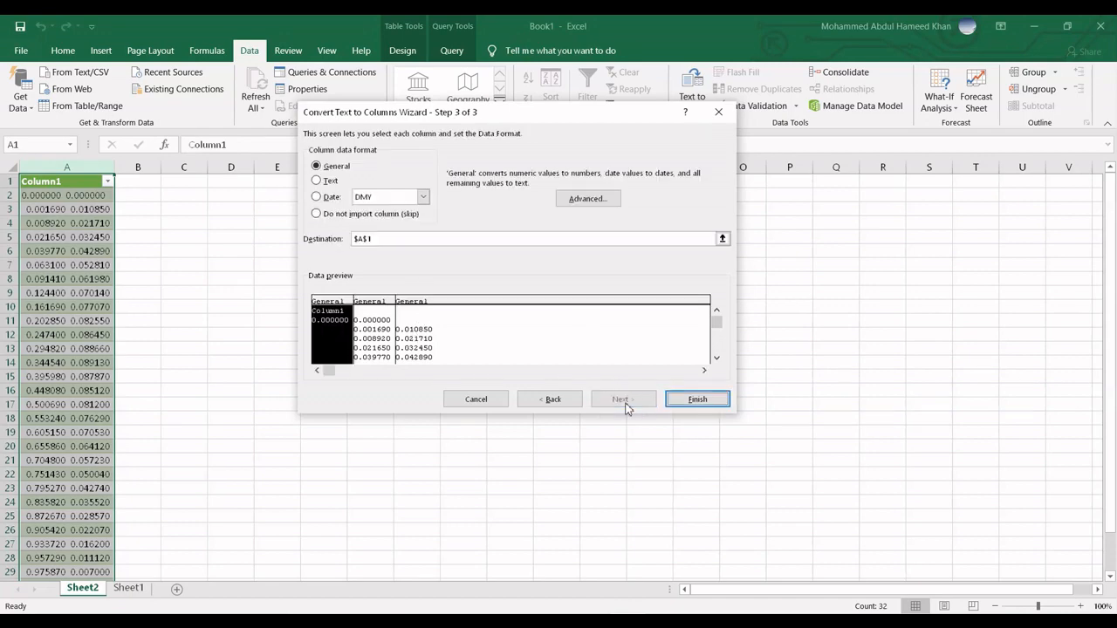
{"action": "left_click", "coordinate": [698, 399]}
{"action": "left_click", "coordinate": [283, 407]}
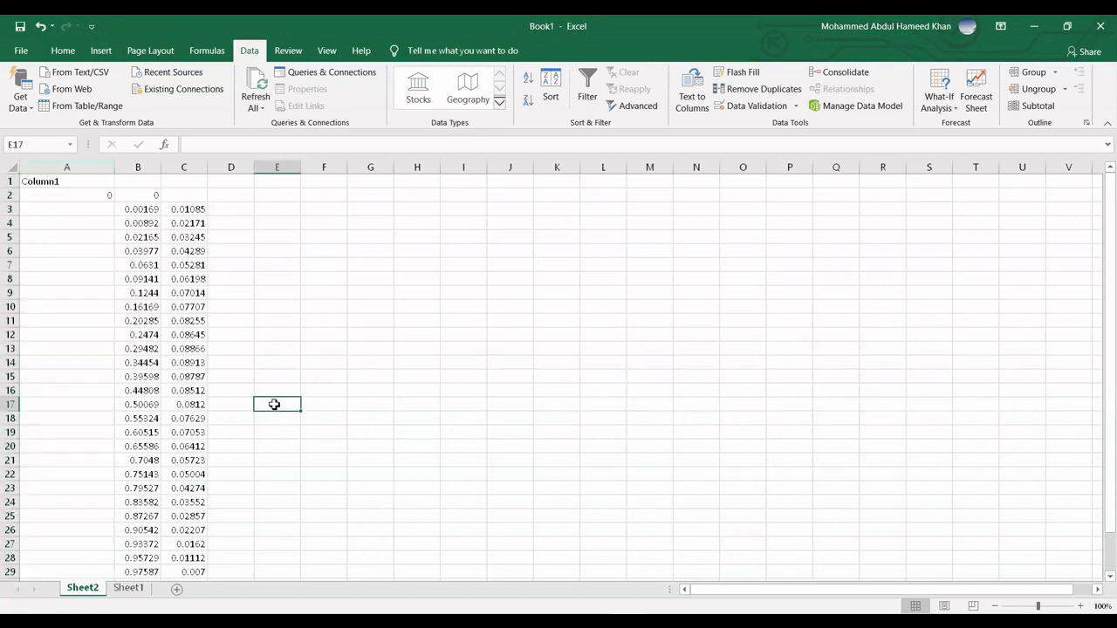
Step: Clear the header and the misplaced zero coordinates from cells A1:B2 and select cell B2
{"action": "left_click", "coordinate": [141, 167]}
{"action": "left_click", "coordinate": [196, 166]}
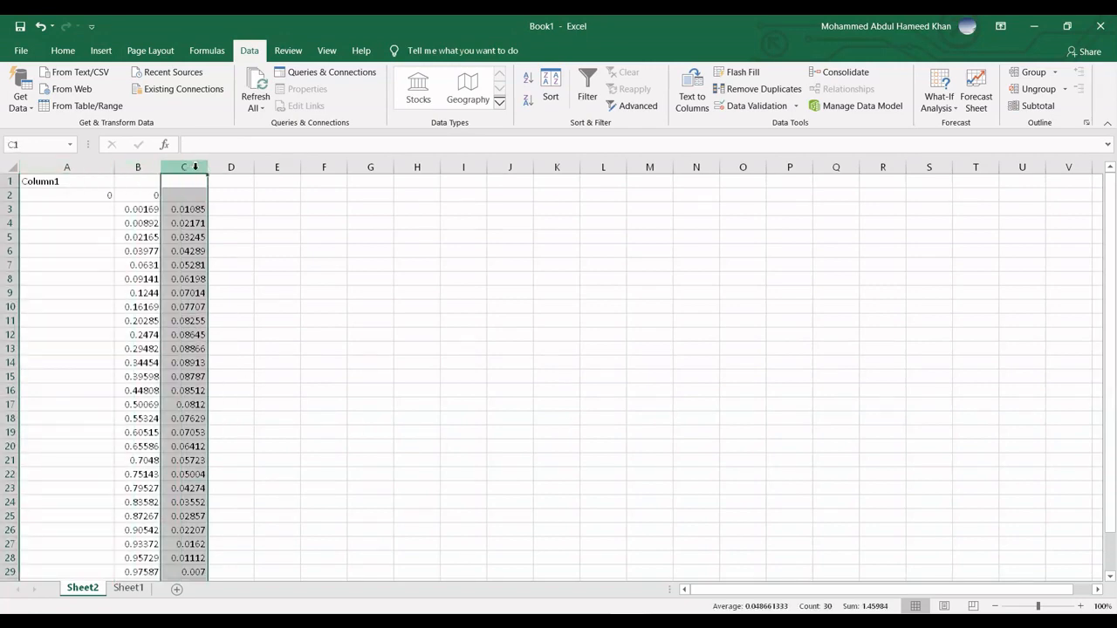
{"action": "left_click", "coordinate": [170, 252]}
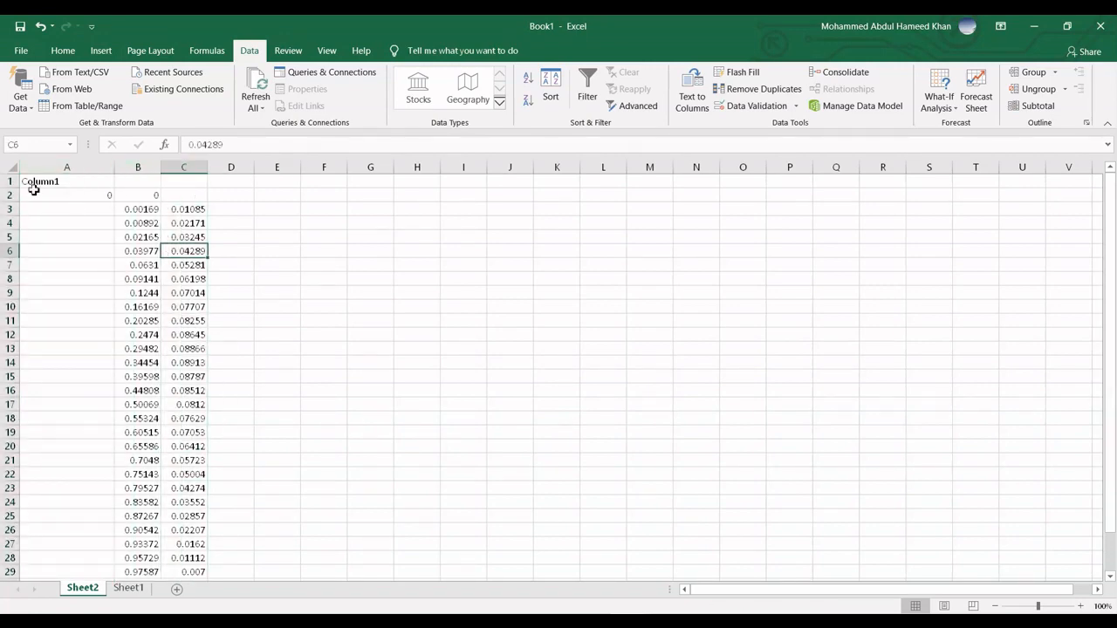
{"action": "left_click_drag", "start_coordinate": [73, 186], "coordinate": [140, 197]}
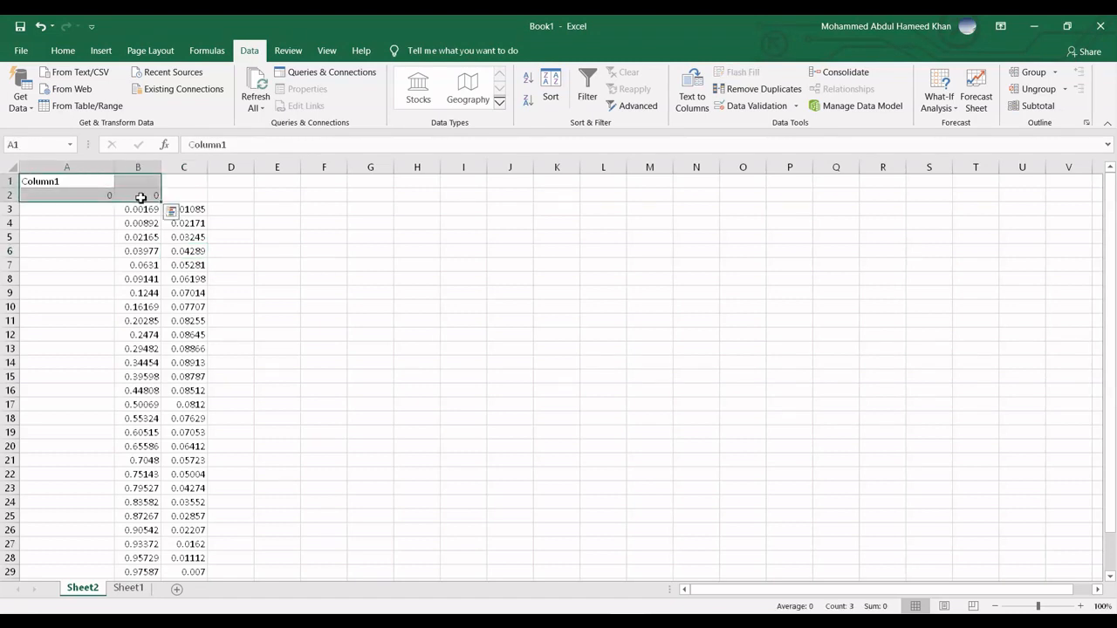
{"action": "key", "text": "Delete"}
{"action": "left_click", "coordinate": [141, 197]}
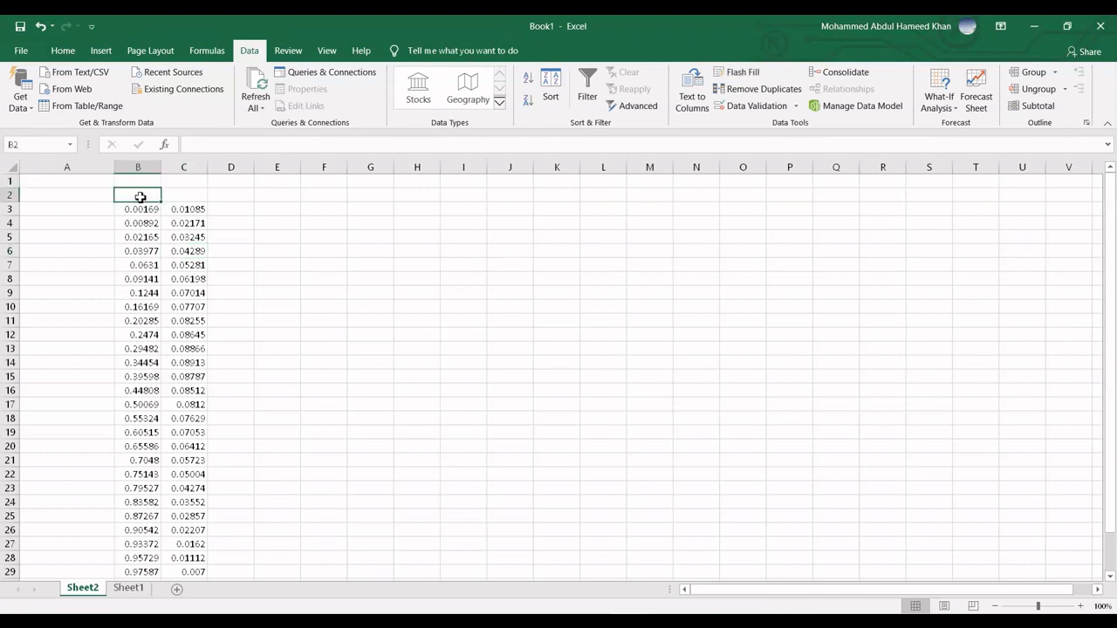
Step: Enter the starting coordinate 0 in both cells B2 and C2
{"action": "type", "text": "0"}
{"action": "key", "text": "Tab"}
{"action": "type", "text": "0"}
{"action": "left_click", "coordinate": [305, 220]}
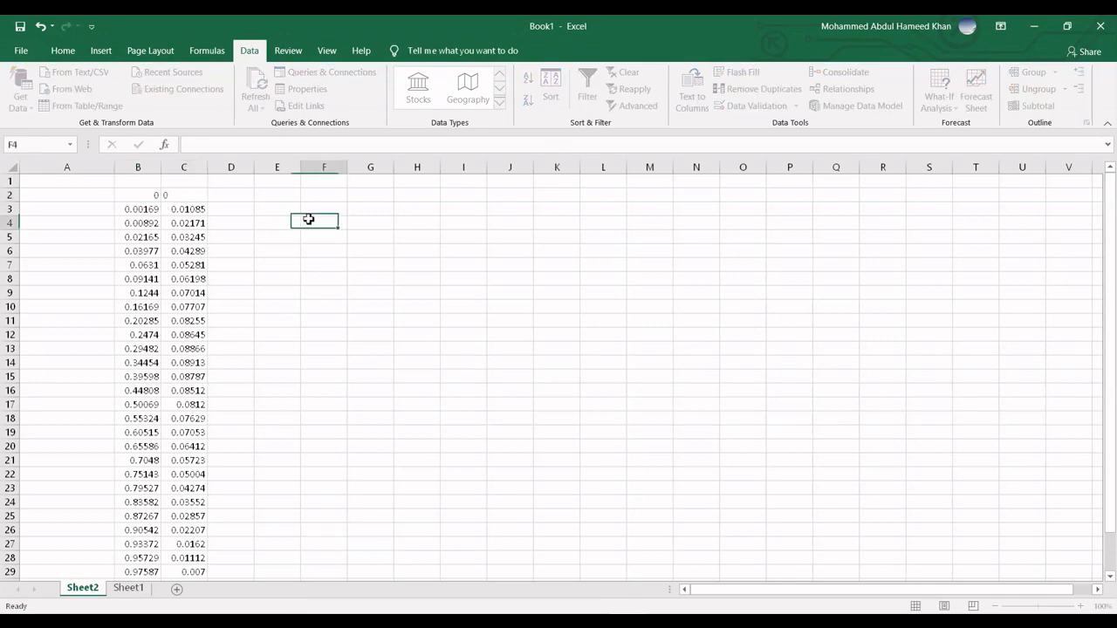
Step: Delete the empty column A so the coordinates start in the first column
{"action": "left_click", "coordinate": [87, 168]}
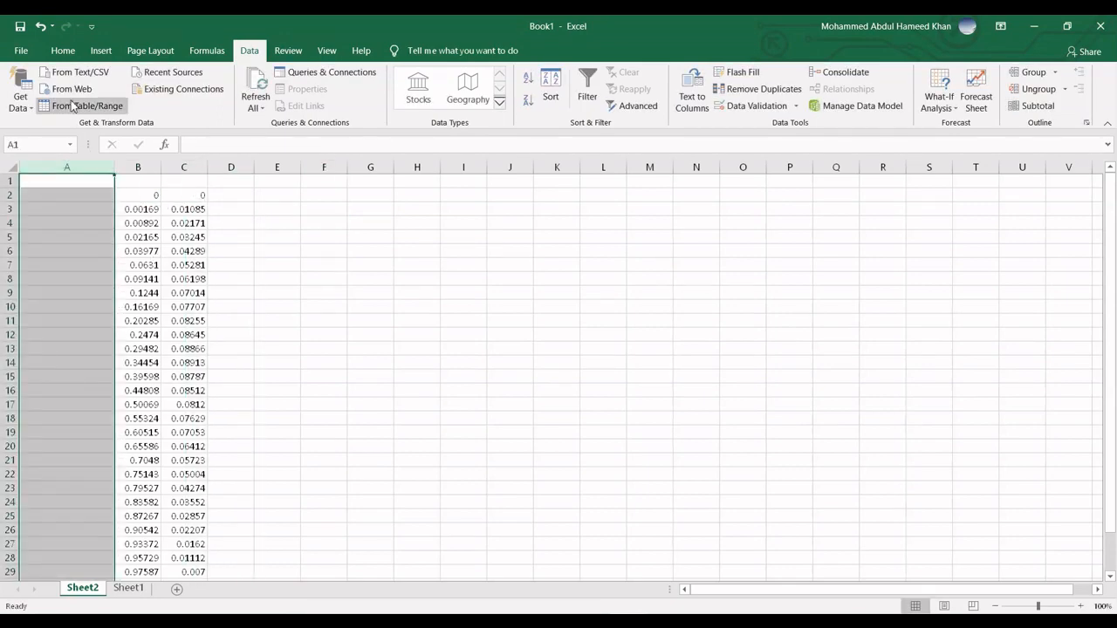
{"action": "left_click", "coordinate": [63, 50]}
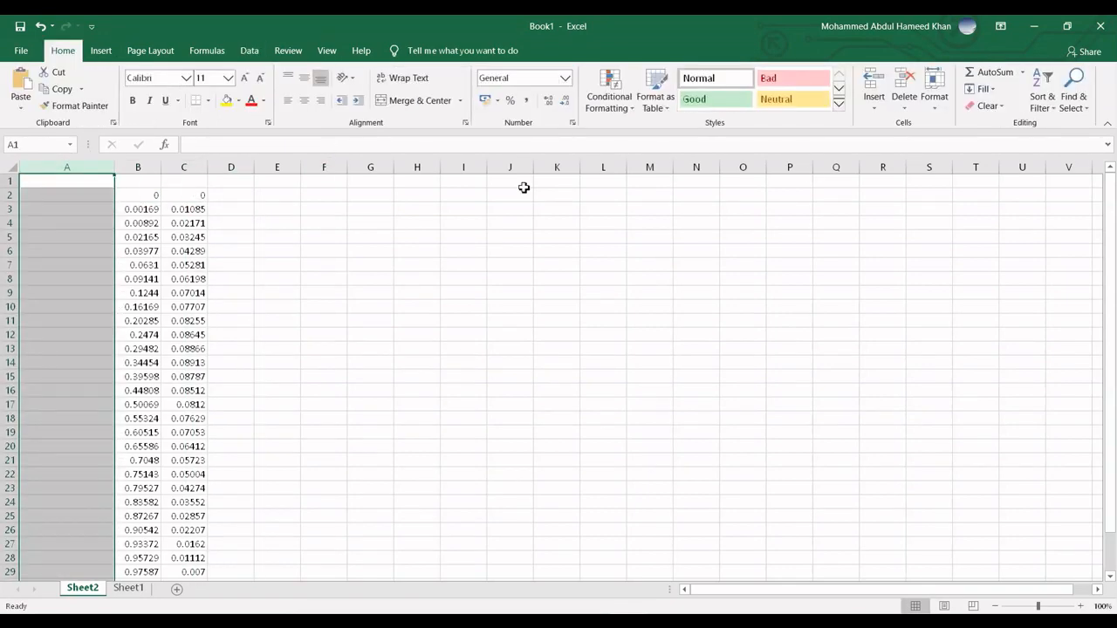
{"action": "left_click", "coordinate": [904, 78]}
{"action": "left_click", "coordinate": [177, 389]}
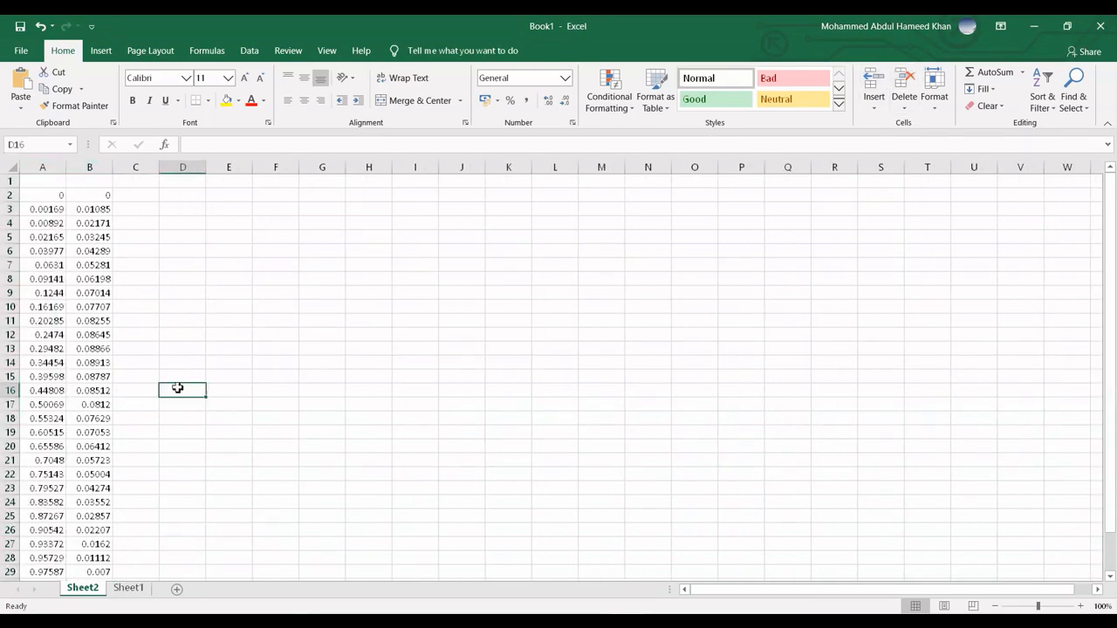
Step: Add the headers X, Y and Z in cells A1, B1 and C1
{"action": "left_click", "coordinate": [52, 184]}
{"action": "type", "text": "X"}
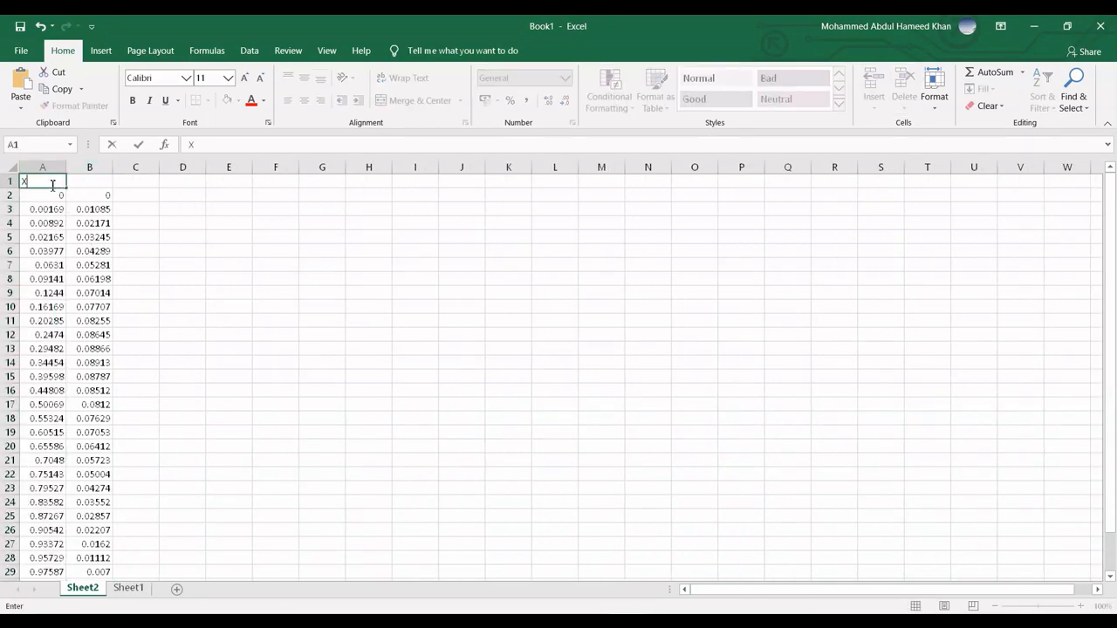
{"action": "key", "text": "Tab"}
{"action": "type", "text": "Y"}
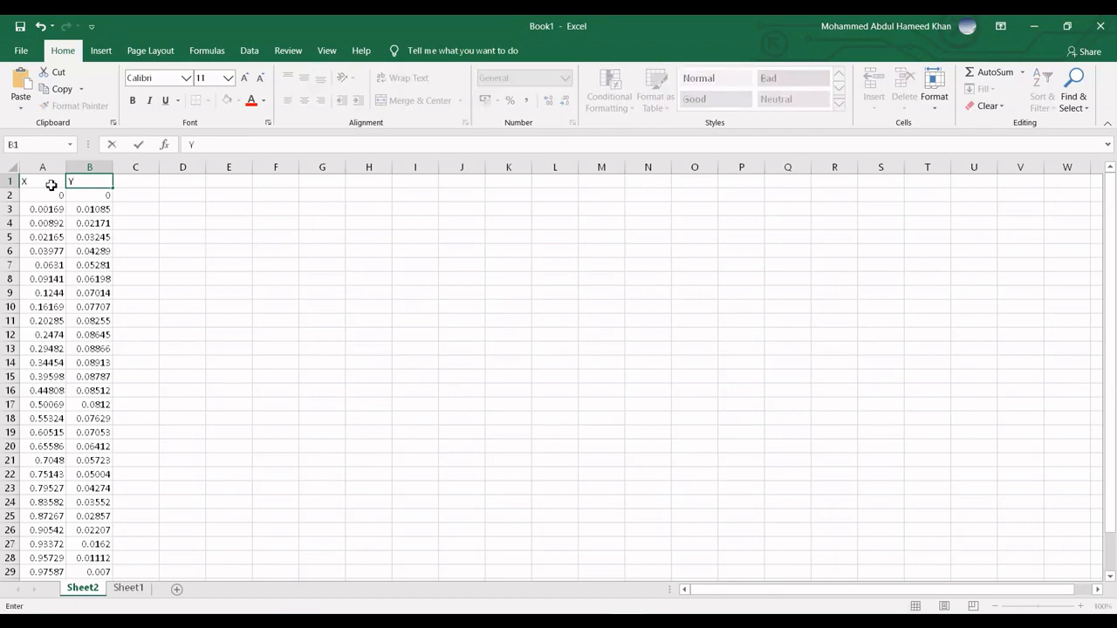
{"action": "key", "text": "Tab"}
{"action": "type", "text": "Z"}
{"action": "left_click", "coordinate": [184, 236]}
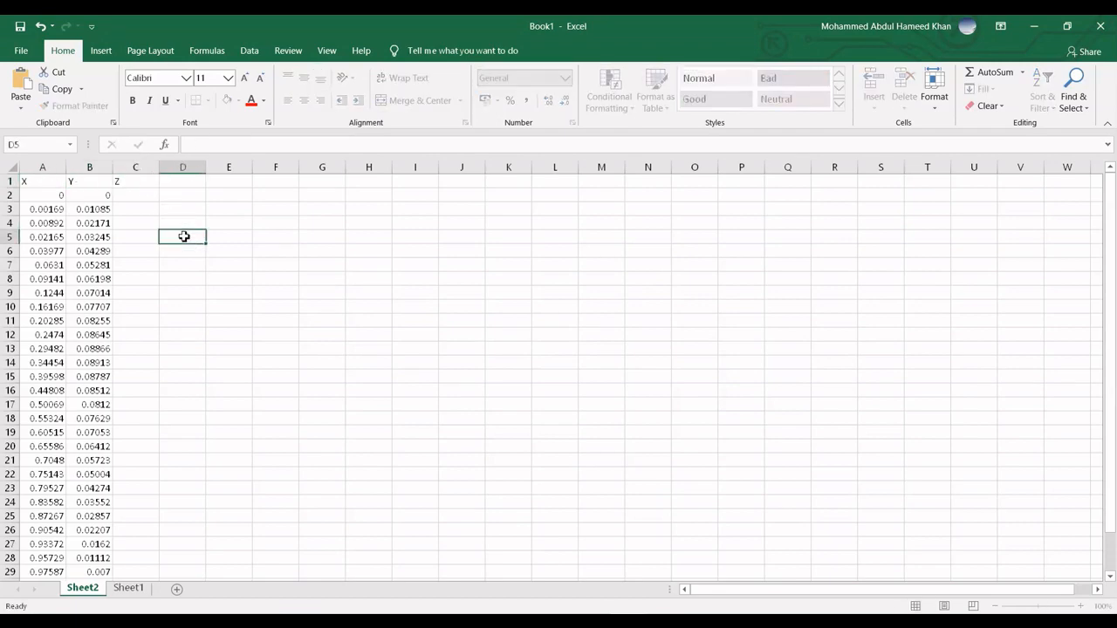
Step: Enter 0 in C2 and fill it down the Z column to row 32
{"action": "left_click", "coordinate": [141, 193]}
{"action": "type", "text": "0"}
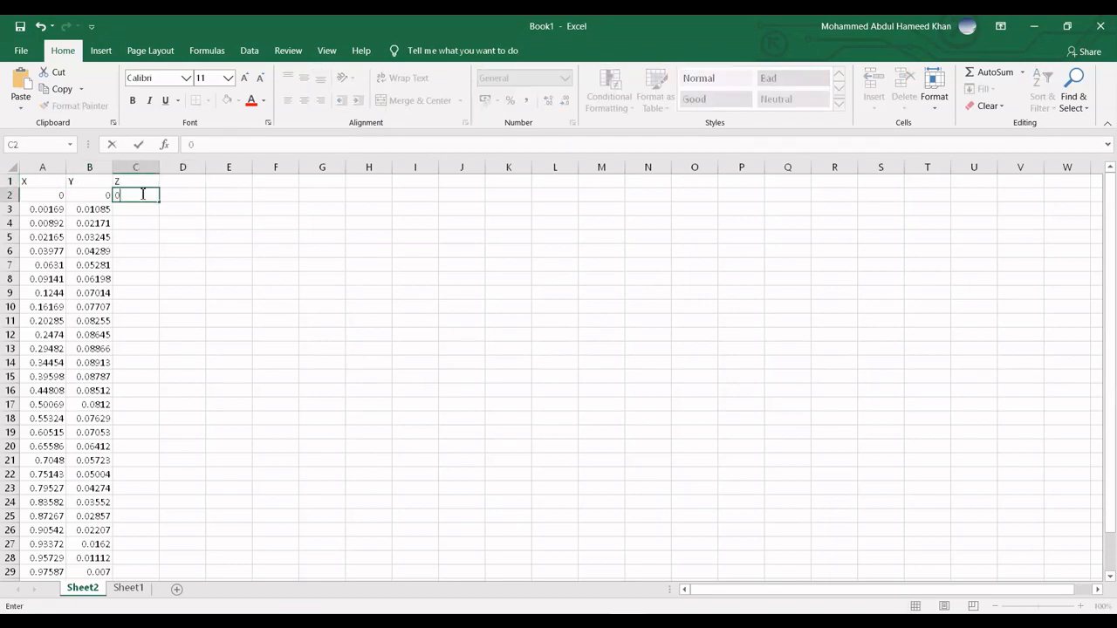
{"action": "left_click", "coordinate": [183, 246]}
{"action": "left_click", "coordinate": [150, 195]}
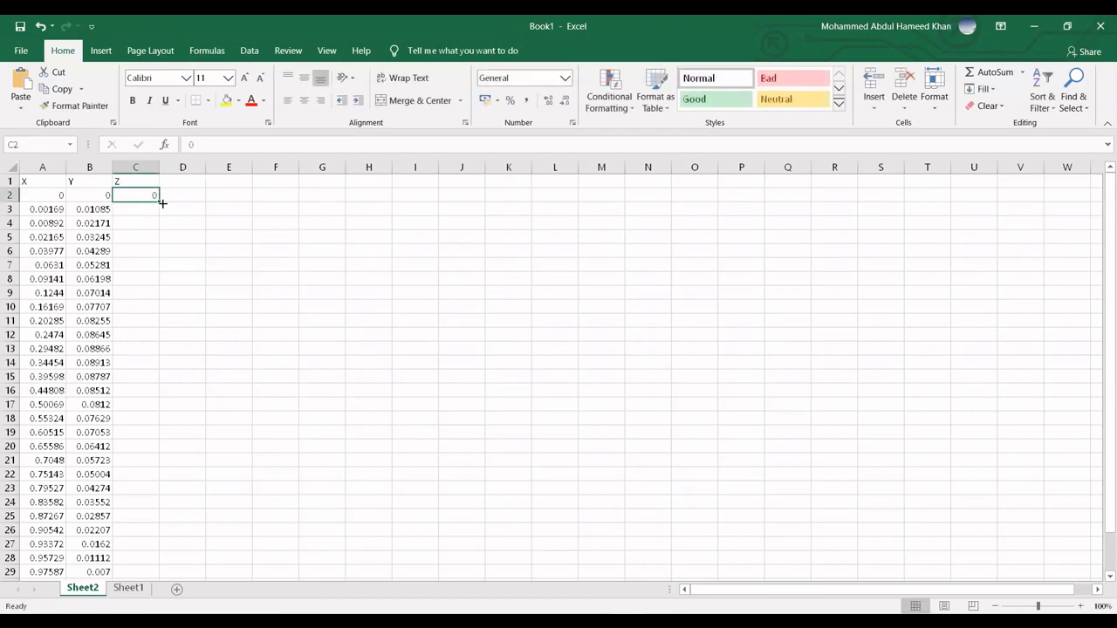
{"action": "double_click", "coordinate": [159, 201]}
{"action": "scroll", "coordinate": [309, 451], "scroll_direction": "down", "scroll_amount": 7}
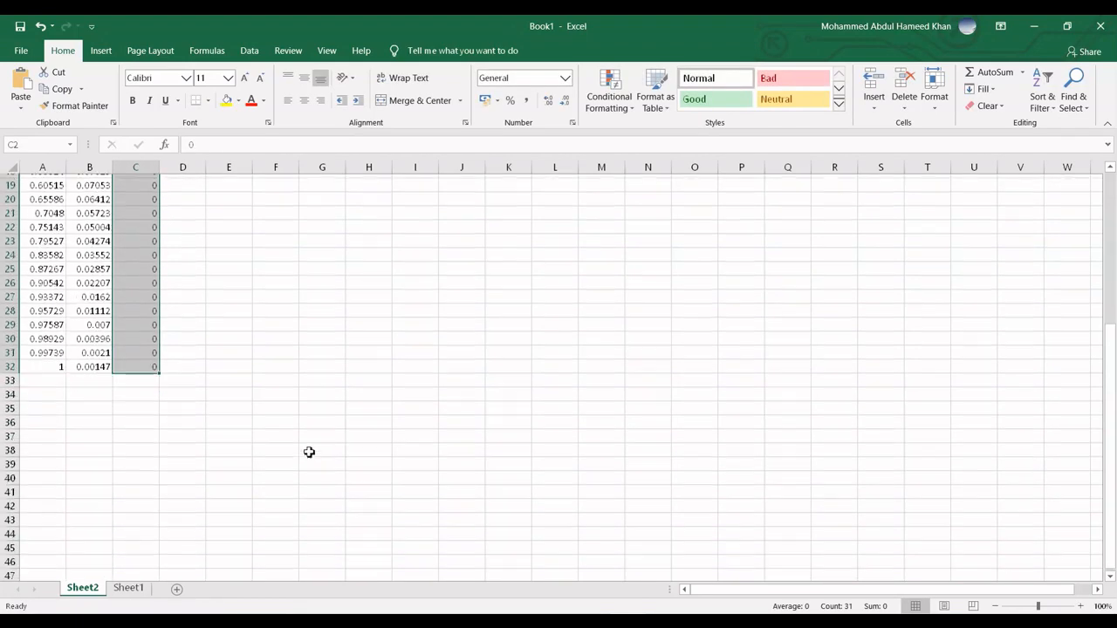
{"action": "scroll", "coordinate": [294, 456], "scroll_direction": "up", "scroll_amount": 7}
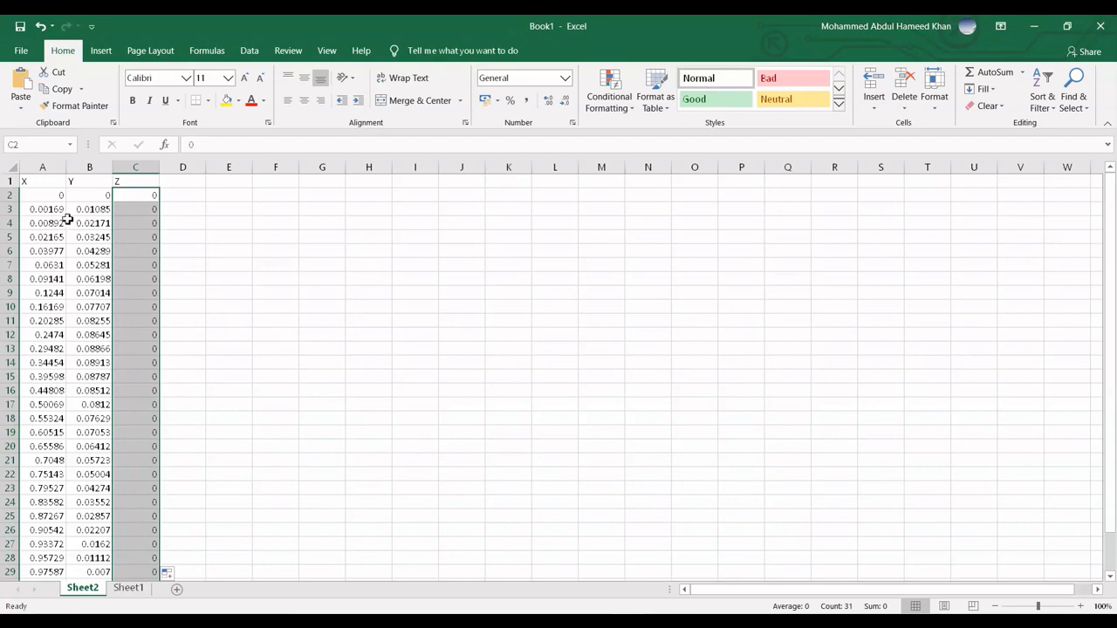
Step: Format the coordinates in A2:C32 as numbers with four decimal places
{"action": "left_click_drag", "start_coordinate": [53, 194], "coordinate": [149, 543]}
{"action": "scroll", "coordinate": [325, 408], "scroll_direction": "up", "scroll_amount": 2}
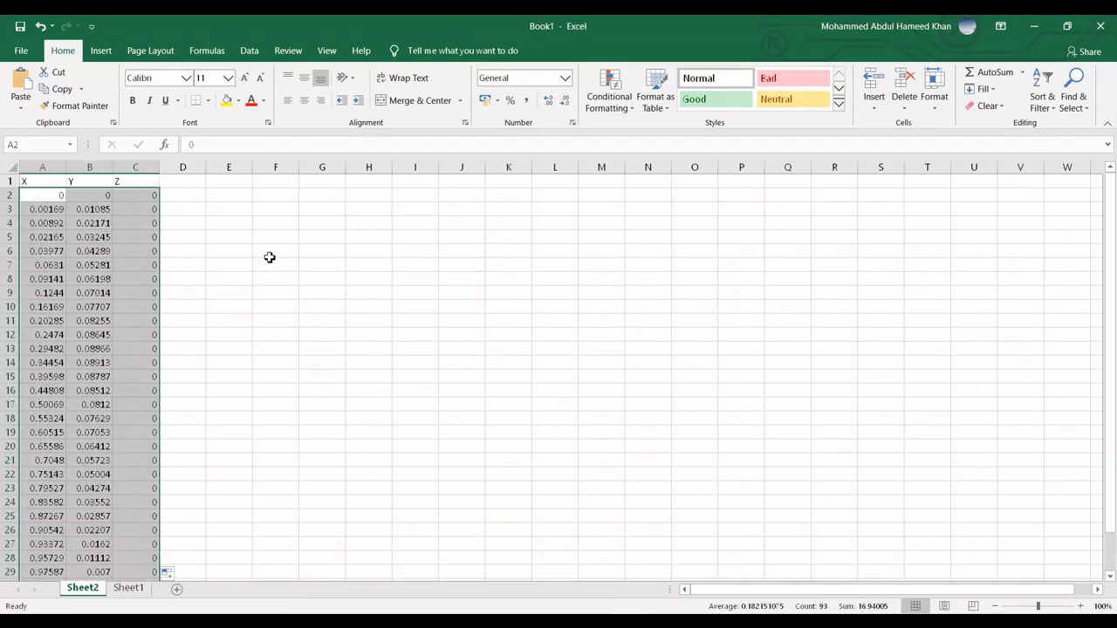
{"action": "left_click", "coordinate": [565, 103]}
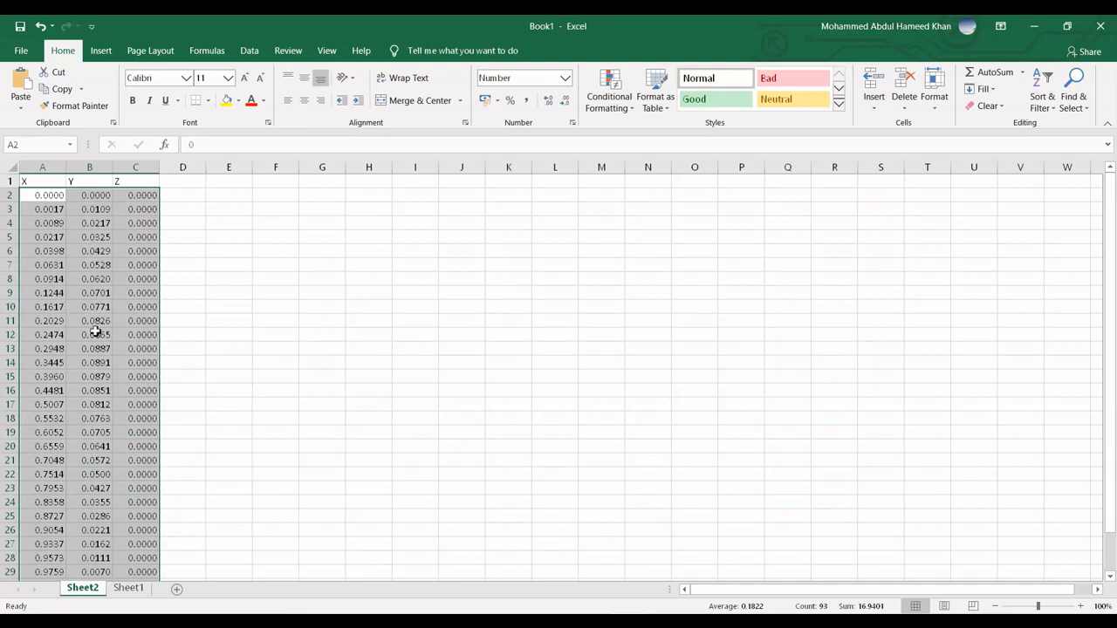
Step: Center the contents of columns A to C horizontally
{"action": "left_click", "coordinate": [198, 262]}
{"action": "left_click_drag", "start_coordinate": [42, 167], "coordinate": [131, 167]}
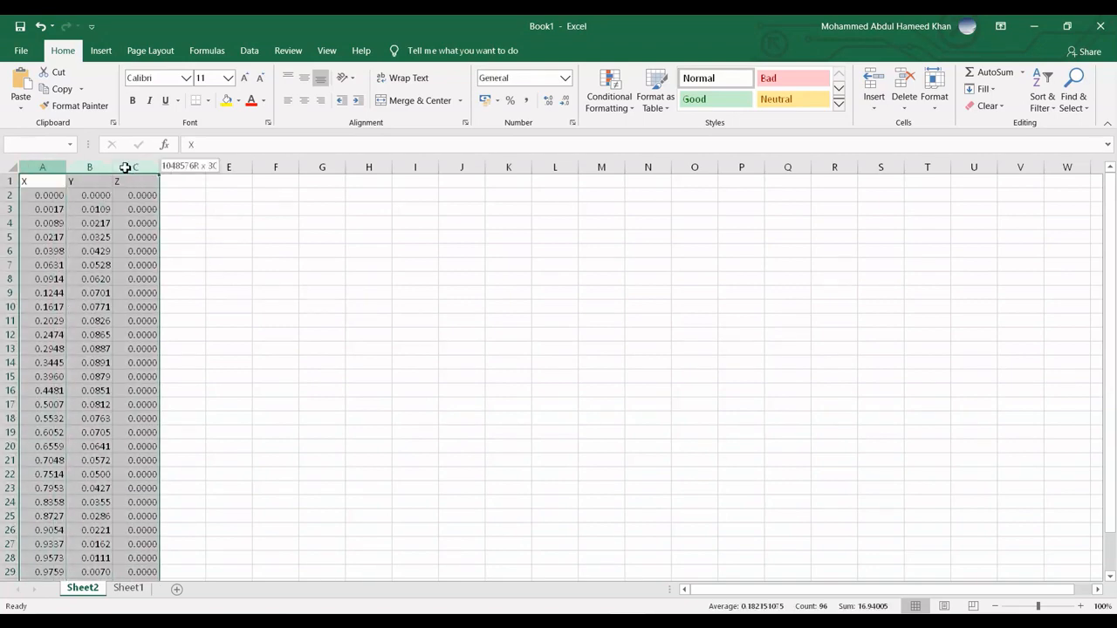
{"action": "left_click", "coordinate": [304, 101]}
{"action": "left_click", "coordinate": [291, 239]}
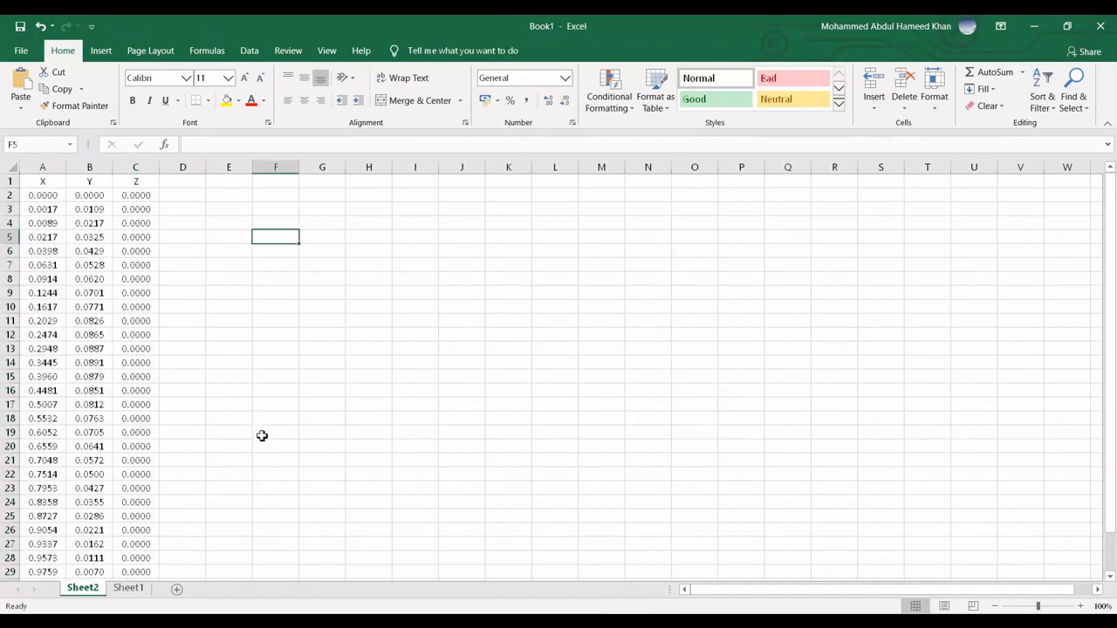
Step: Copy the coordinates in A2:C32 without the header row
{"action": "scroll", "coordinate": [261, 432], "scroll_direction": "down", "scroll_amount": 1}
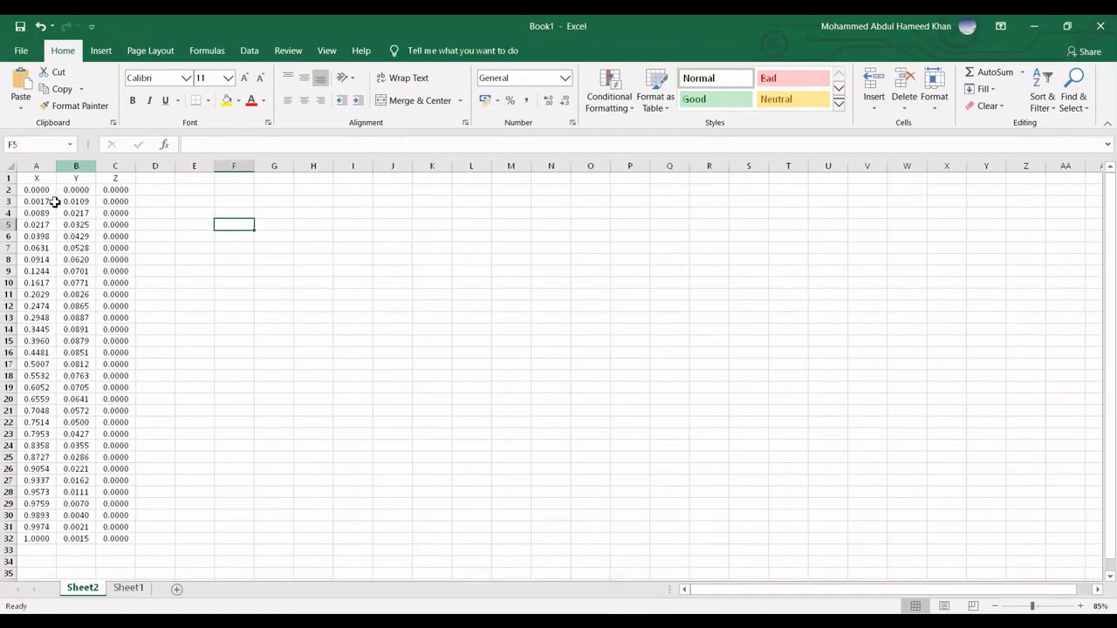
{"action": "left_click_drag", "start_coordinate": [40, 188], "coordinate": [123, 539]}
{"action": "right_click", "coordinate": [73, 283]}
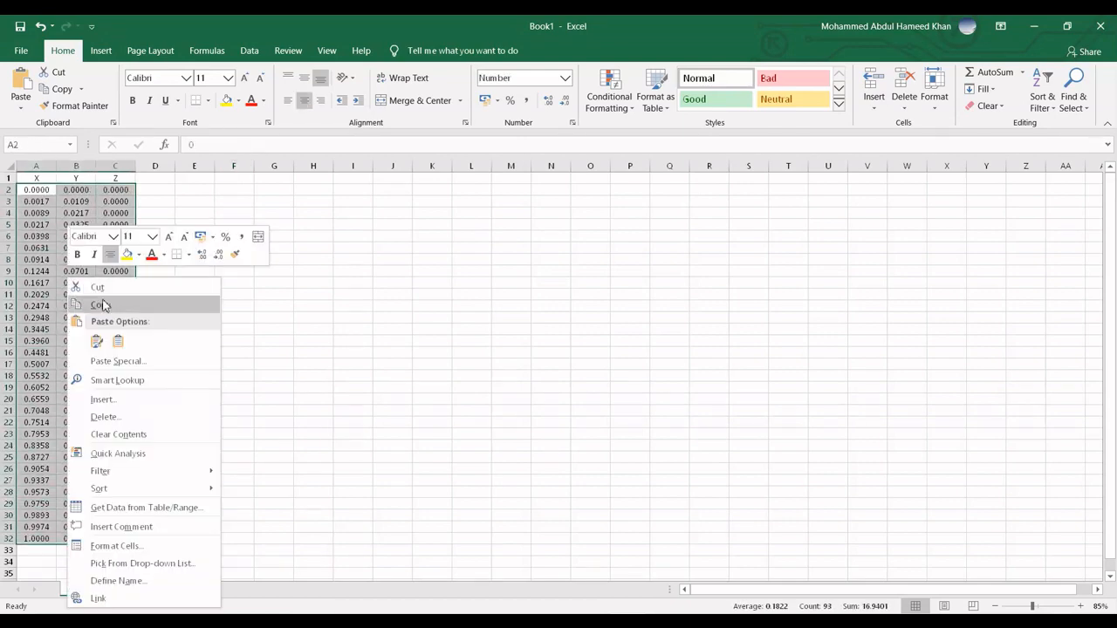
{"action": "left_click", "coordinate": [104, 304]}
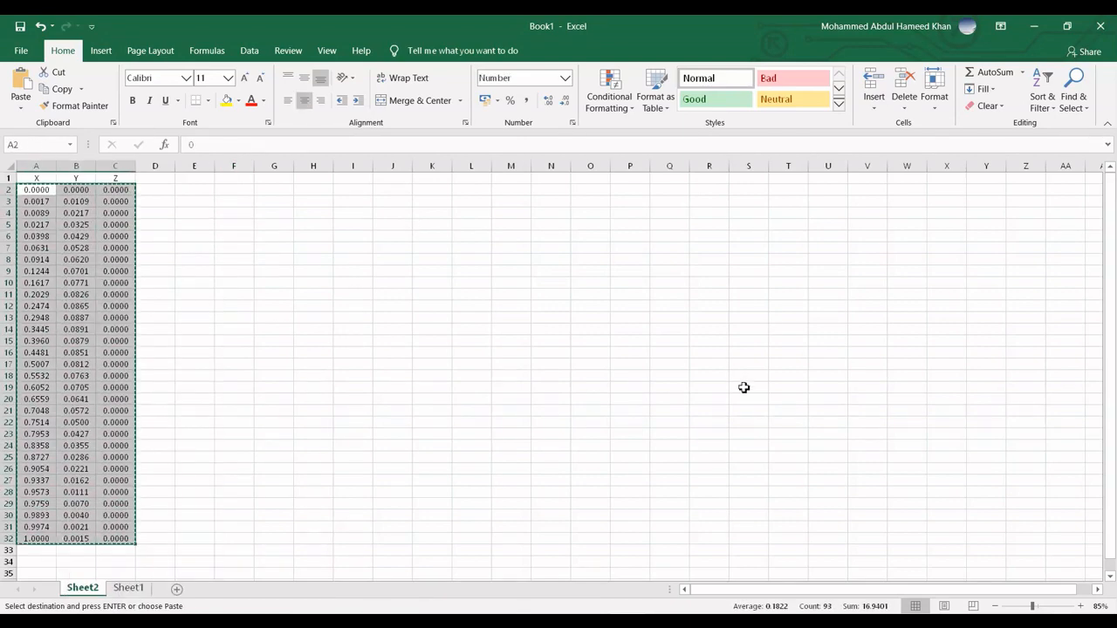
Step: Go to the desktop, refresh it and open upper-curve.txt in Notepad
{"action": "key", "text": "super+d"}
{"action": "right_click", "coordinate": [452, 200]}
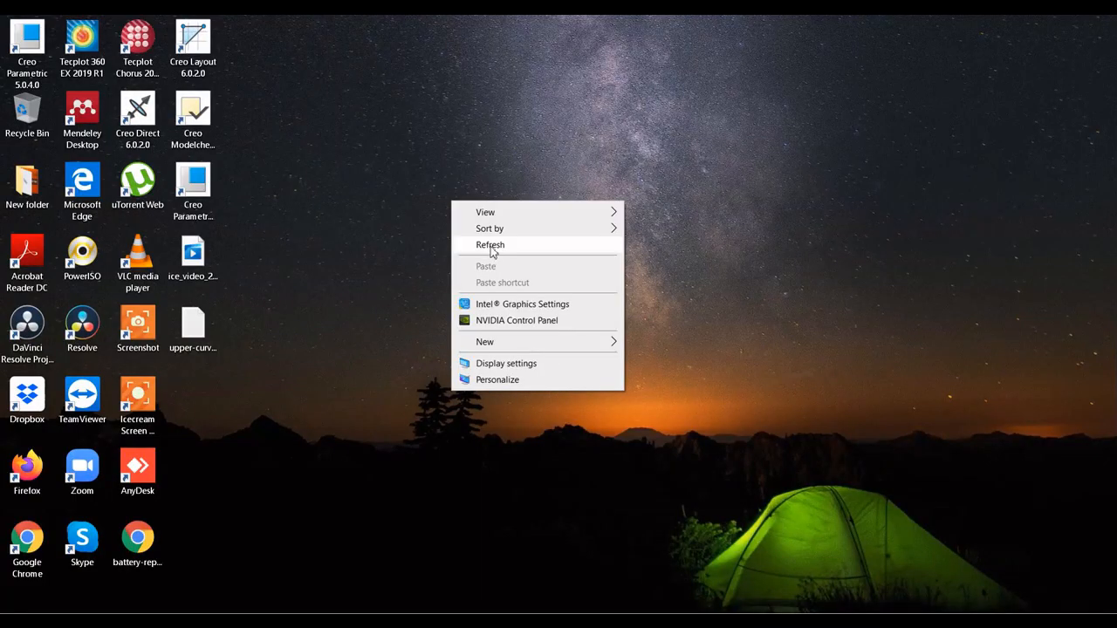
{"action": "left_click", "coordinate": [490, 245]}
{"action": "double_click", "coordinate": [199, 336]}
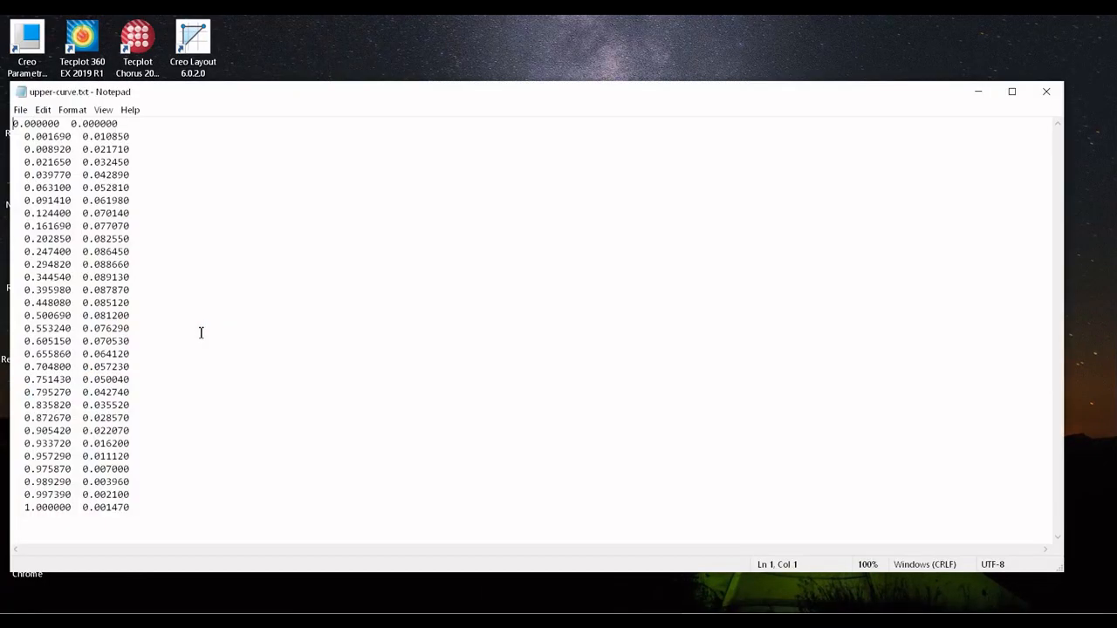
{"action": "left_click_drag", "start_coordinate": [250, 96], "coordinate": [294, 51]}
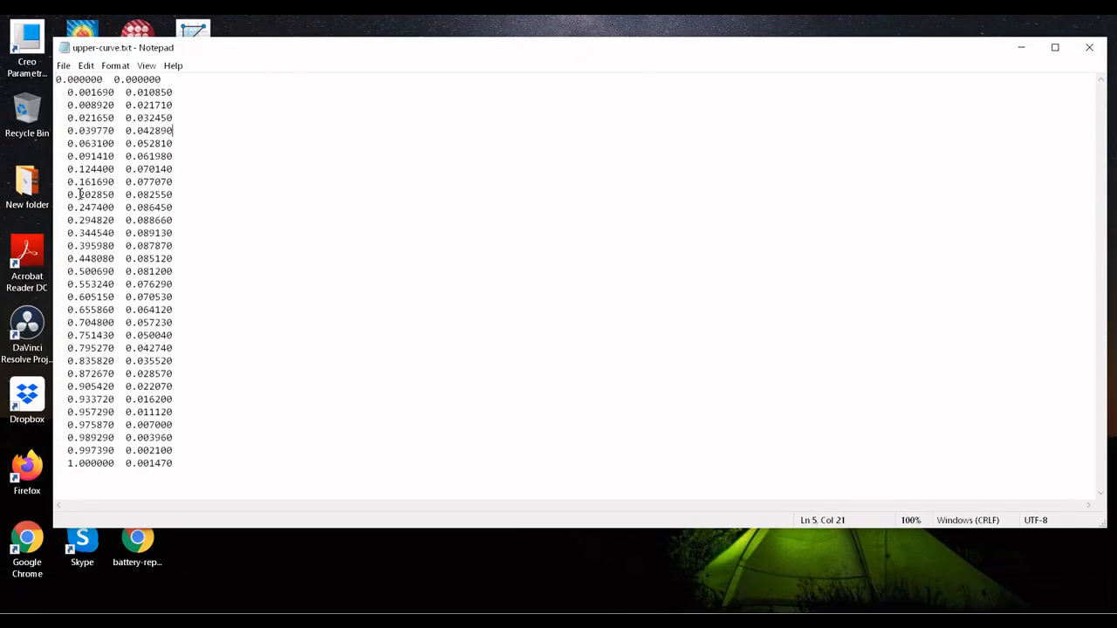
Step: Replace all the text in upper-curve.txt with the copied three-column coordinates
{"action": "key", "text": "ctrl+a"}
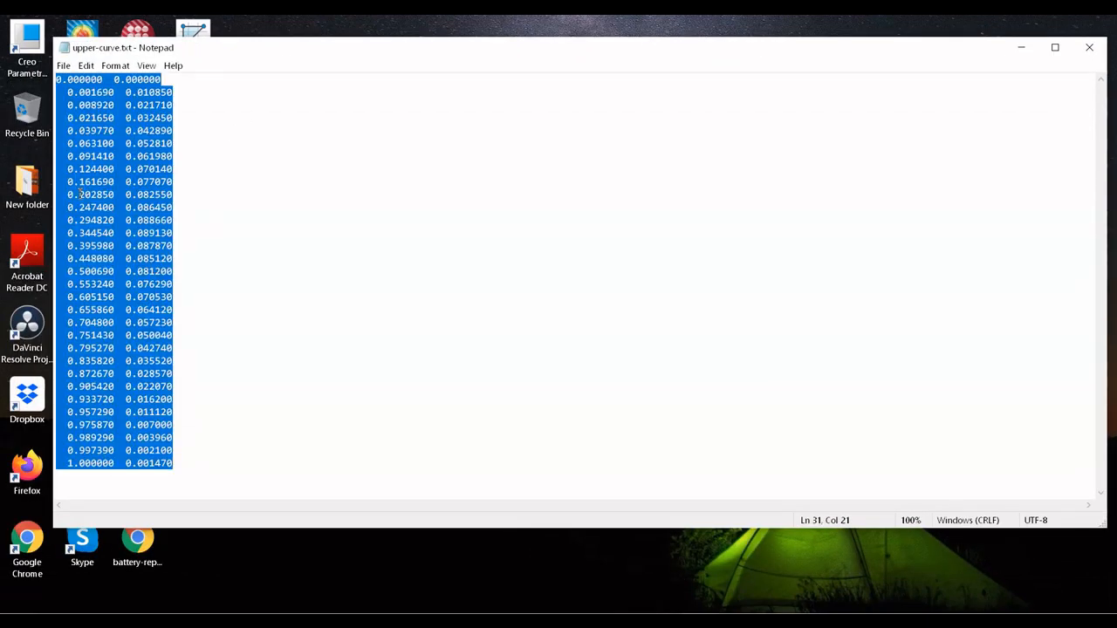
{"action": "key", "text": "Delete"}
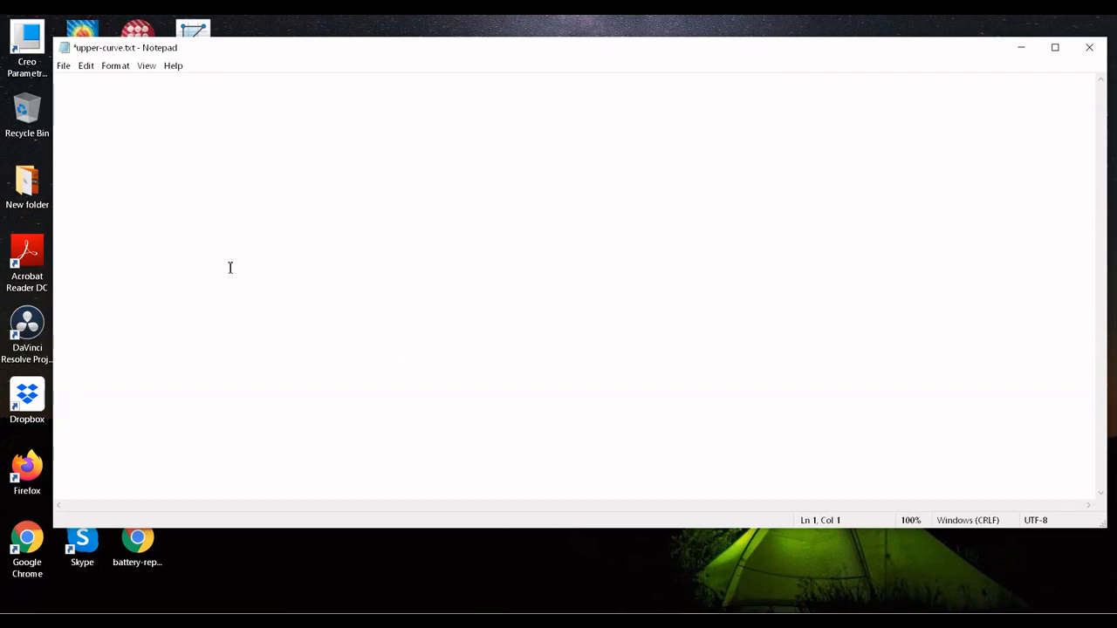
{"action": "right_click", "coordinate": [151, 102]}
{"action": "left_click", "coordinate": [191, 155]}
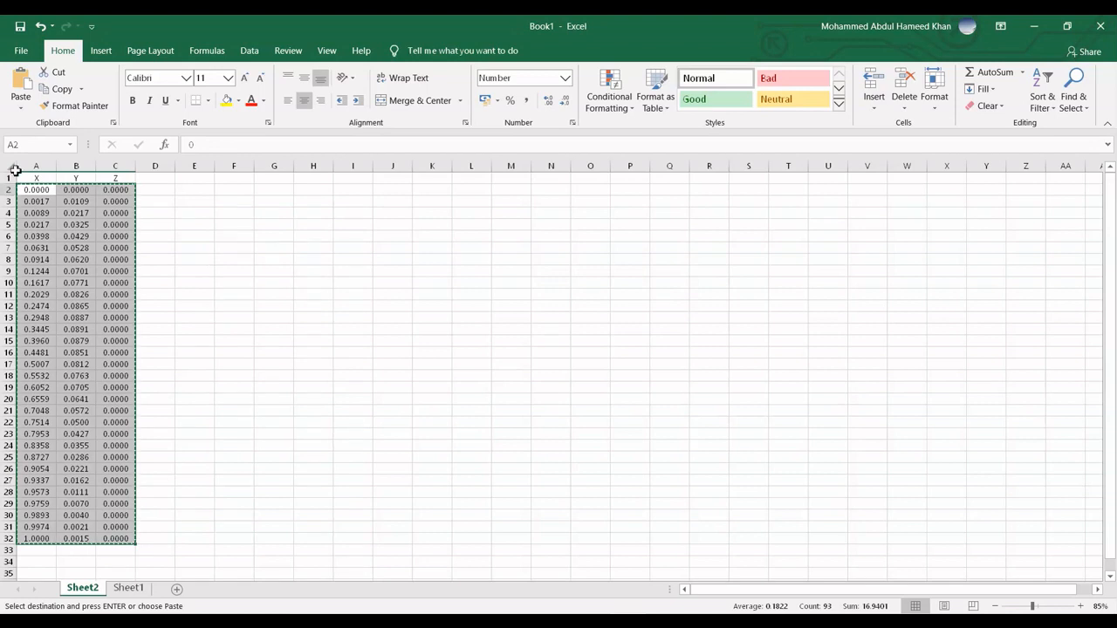
Step: In Excel, copy A1:C32 including the X, Y and Z headers, and return to upper-curve.txt in Notepad
{"action": "left_click", "coordinate": [39, 182]}
{"action": "key", "text": "ctrl+v"}
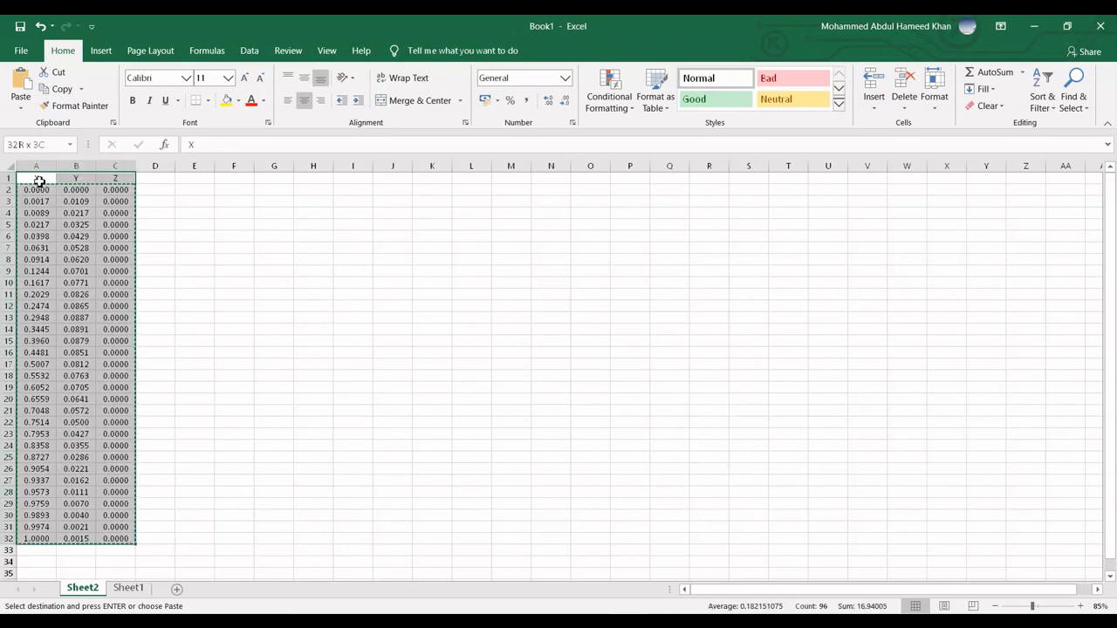
{"action": "left_click", "coordinate": [700, 621]}
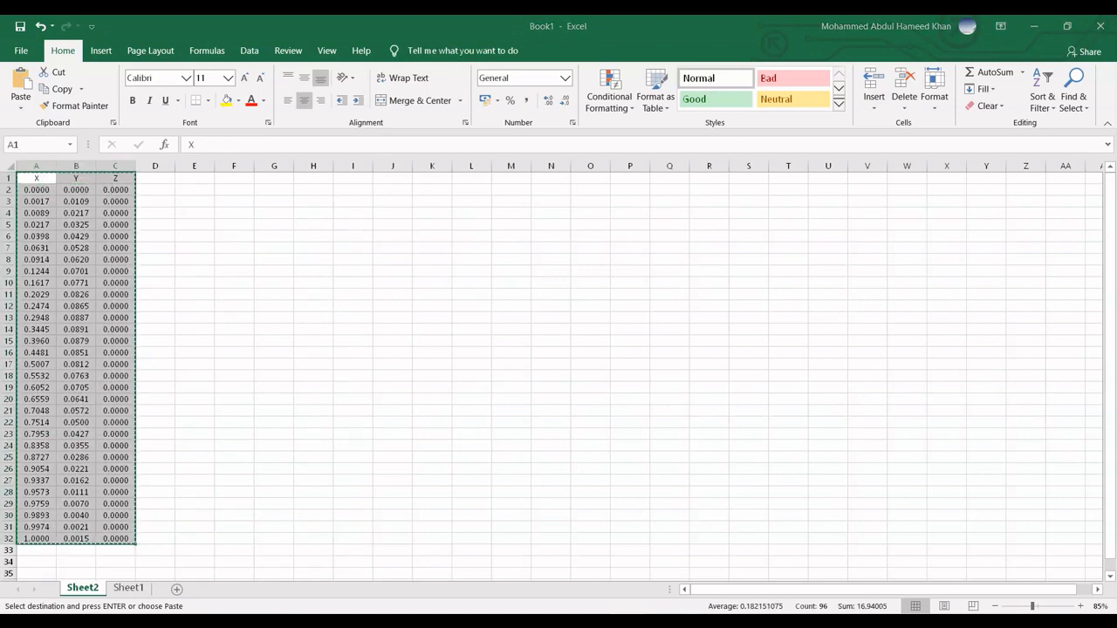
{"action": "left_click", "coordinate": [765, 567]}
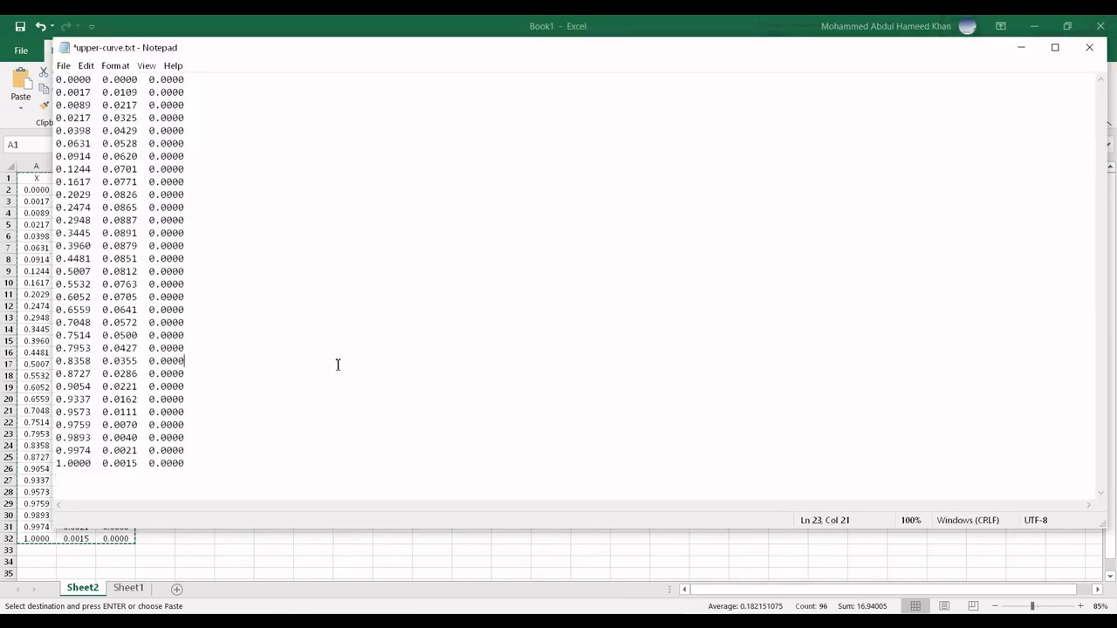
Step: Replace the whole content of upper-curve.txt with the copied coordinates including the X, Y and Z headers
{"action": "key", "text": "ctrl+a"}
{"action": "left_click", "coordinate": [700, 621]}
{"action": "left_click", "coordinate": [690, 530]}
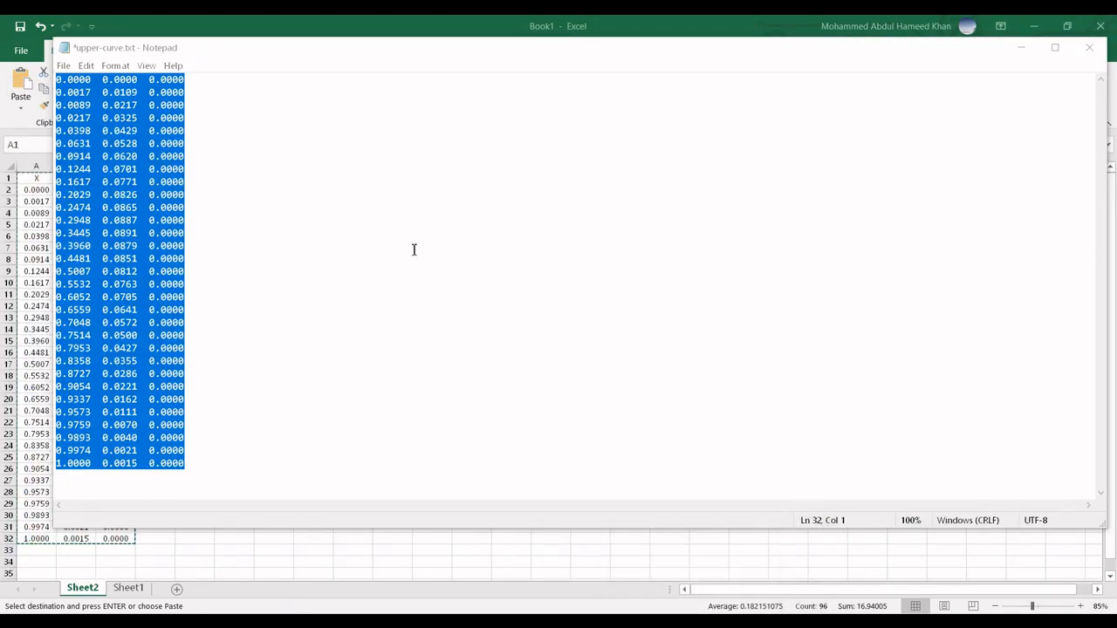
{"action": "left_click", "coordinate": [294, 176]}
{"action": "key", "text": "ctrl+a"}
{"action": "key", "text": "Delete"}
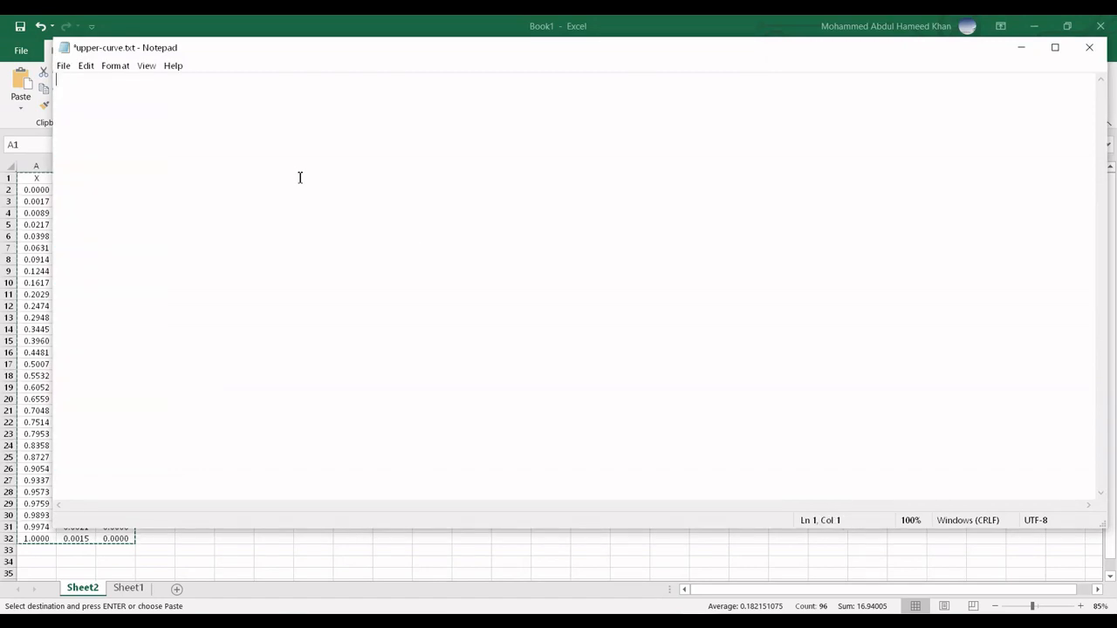
{"action": "key", "text": "ctrl+v"}
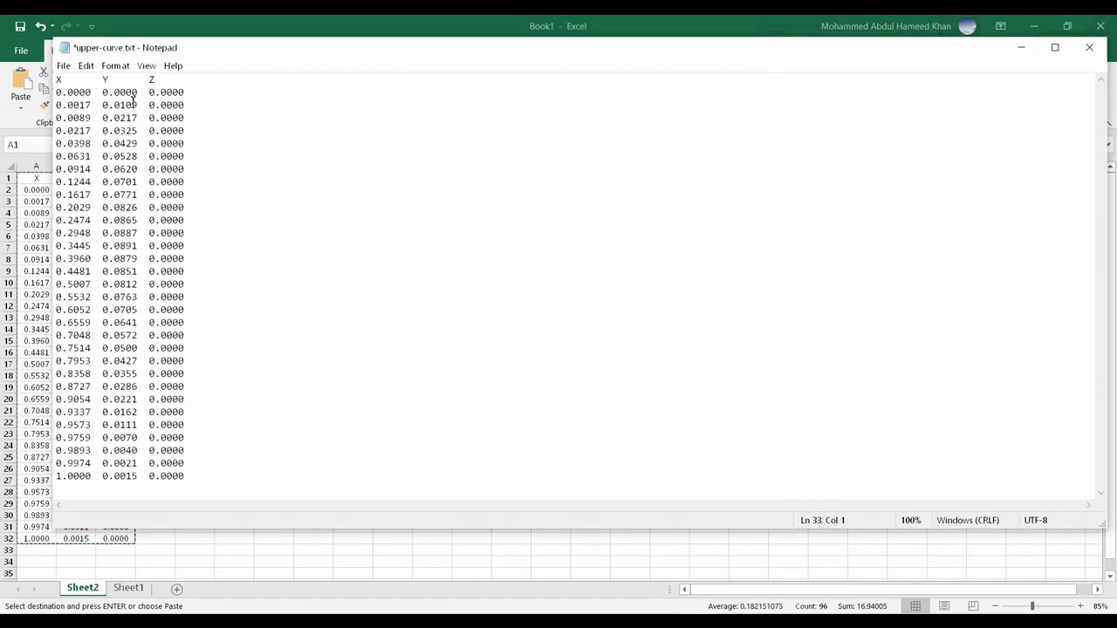
Step: Save a copy of the coordinate text on the desktop as a point file named upper-cuve.pts
{"action": "left_click", "coordinate": [62, 67]}
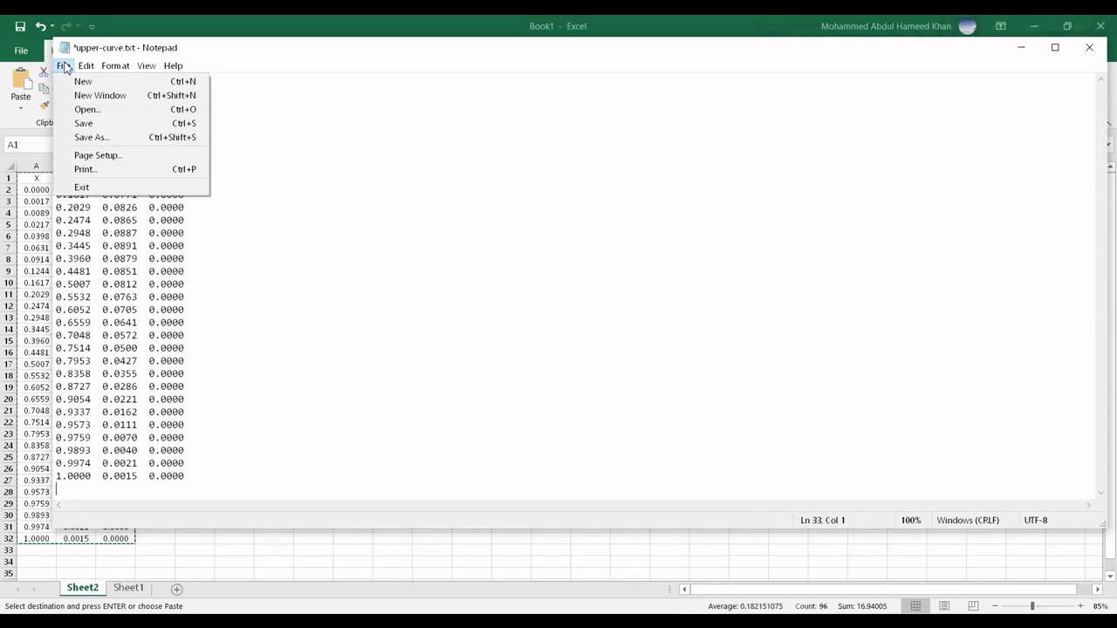
{"action": "left_click", "coordinate": [90, 137]}
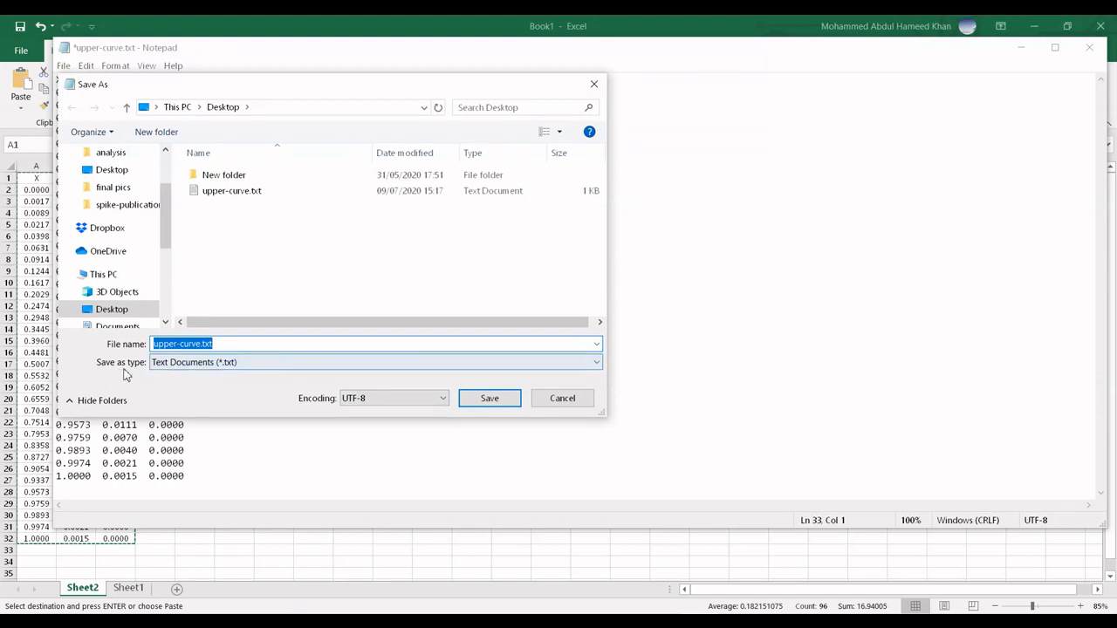
{"action": "left_click", "coordinate": [178, 367]}
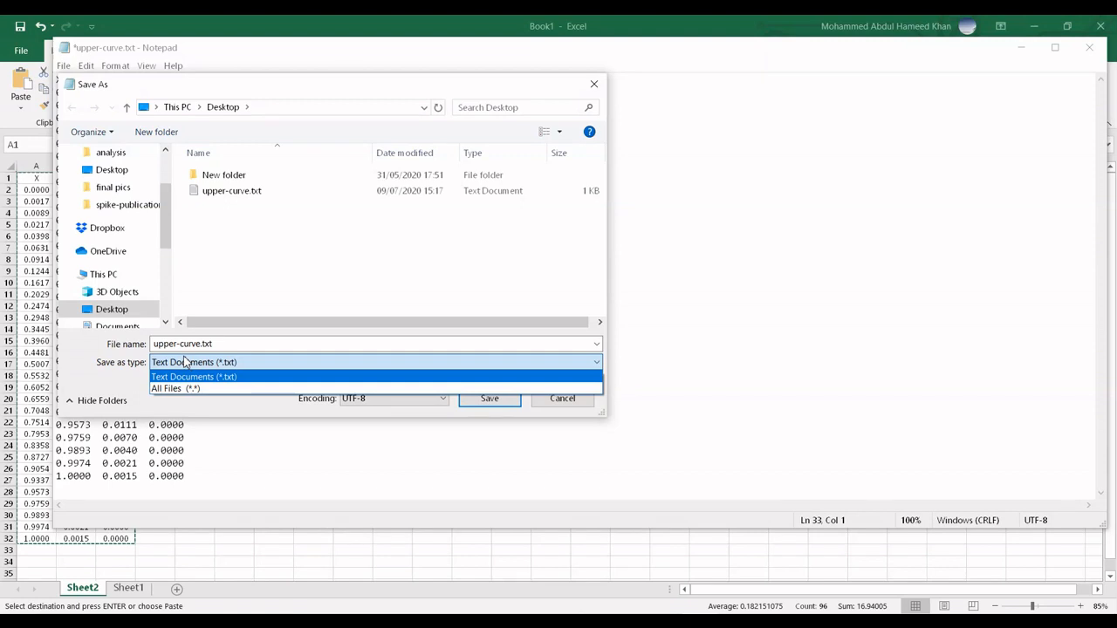
{"action": "left_click", "coordinate": [231, 345]}
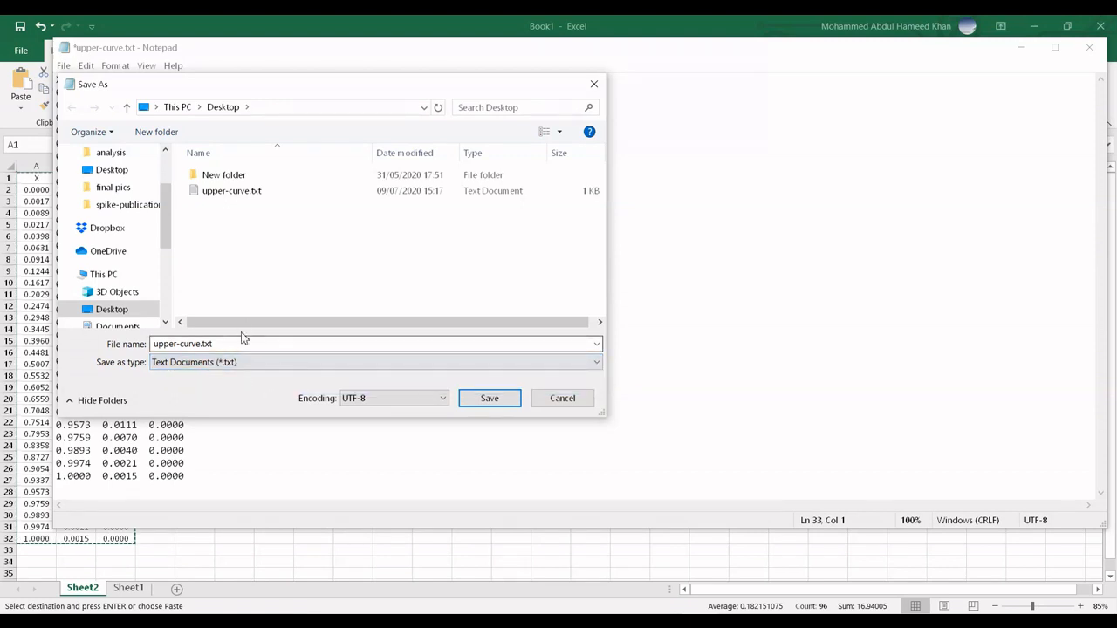
{"action": "left_click_drag", "start_coordinate": [239, 341], "coordinate": [98, 358]}
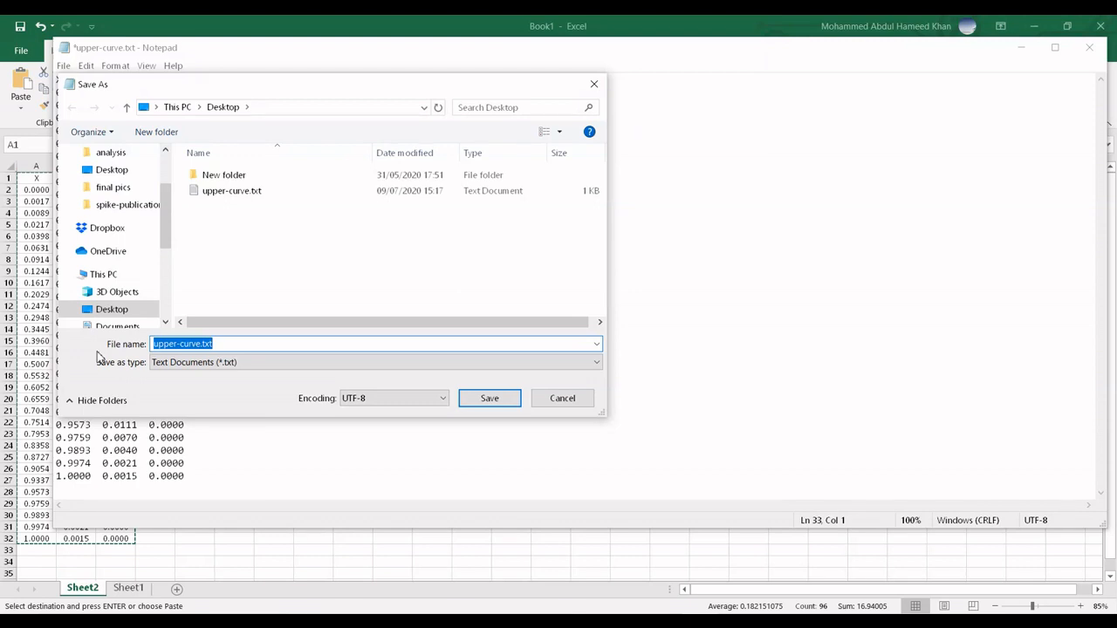
{"action": "type", "text": "\""}
{"action": "left_click", "coordinate": [504, 403]}
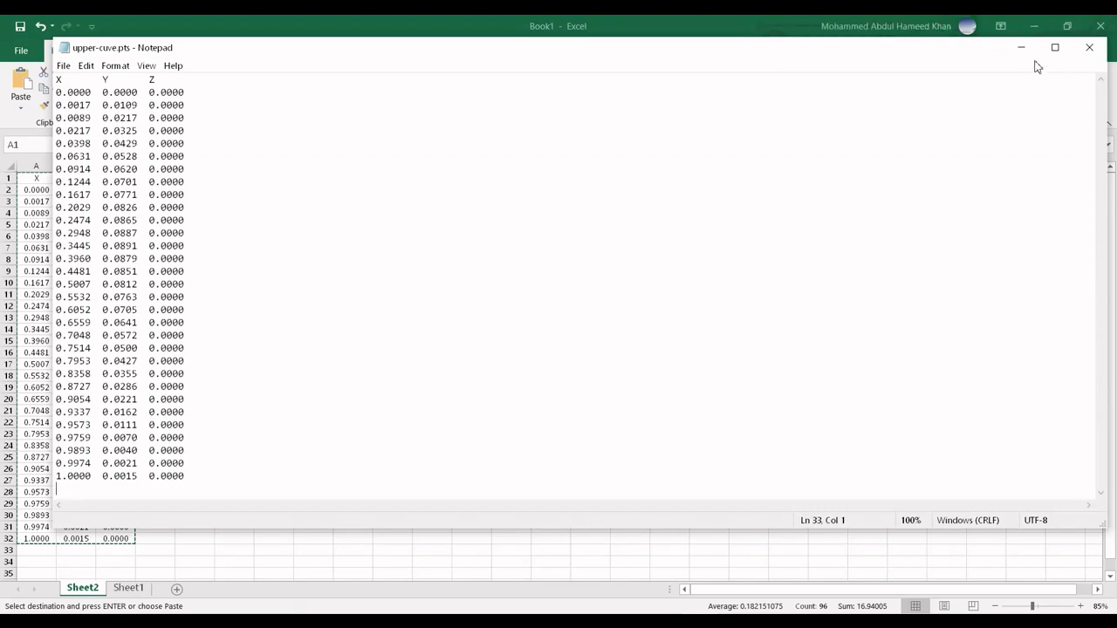
Step: Minimize Notepad and Excel, refresh the desktop and switch back to the spline sketch in Creo
{"action": "left_click", "coordinate": [1020, 47]}
{"action": "left_click", "coordinate": [1034, 25]}
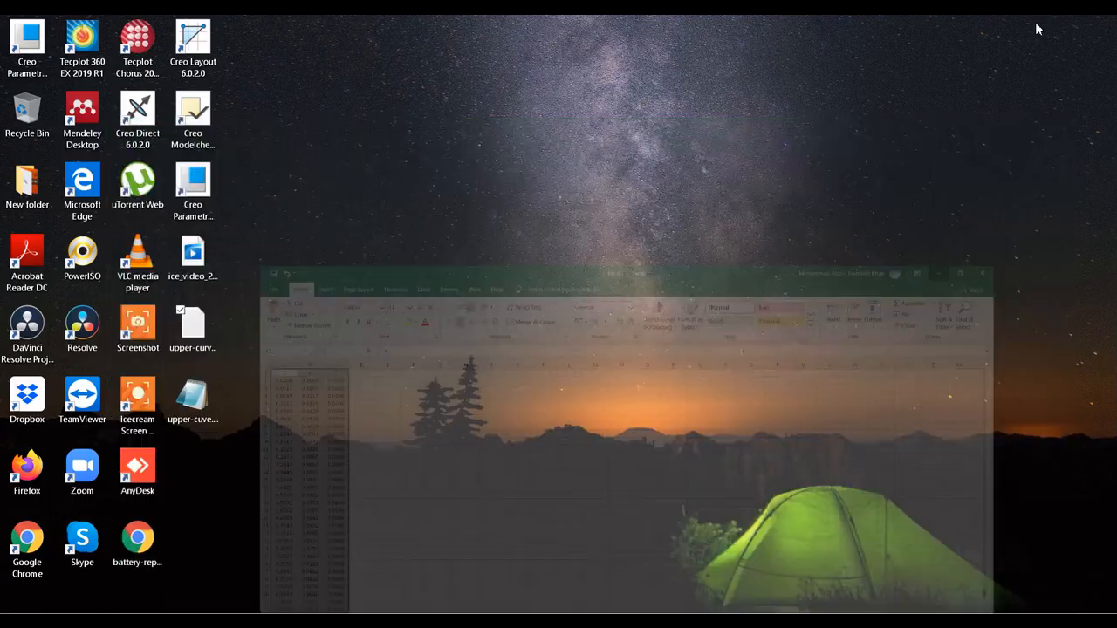
{"action": "right_click", "coordinate": [573, 87]}
{"action": "left_click", "coordinate": [633, 125]}
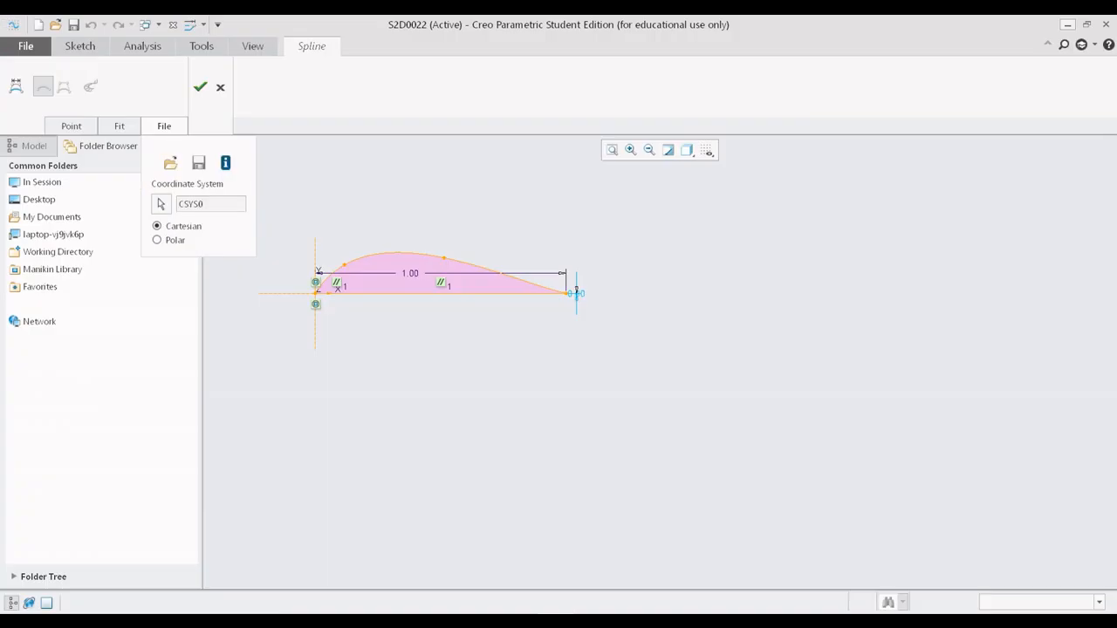
Step: Look up upper-cuve.pts among the spline's importable point files, and leave spline editing without importing it
{"action": "left_click", "coordinate": [171, 165]}
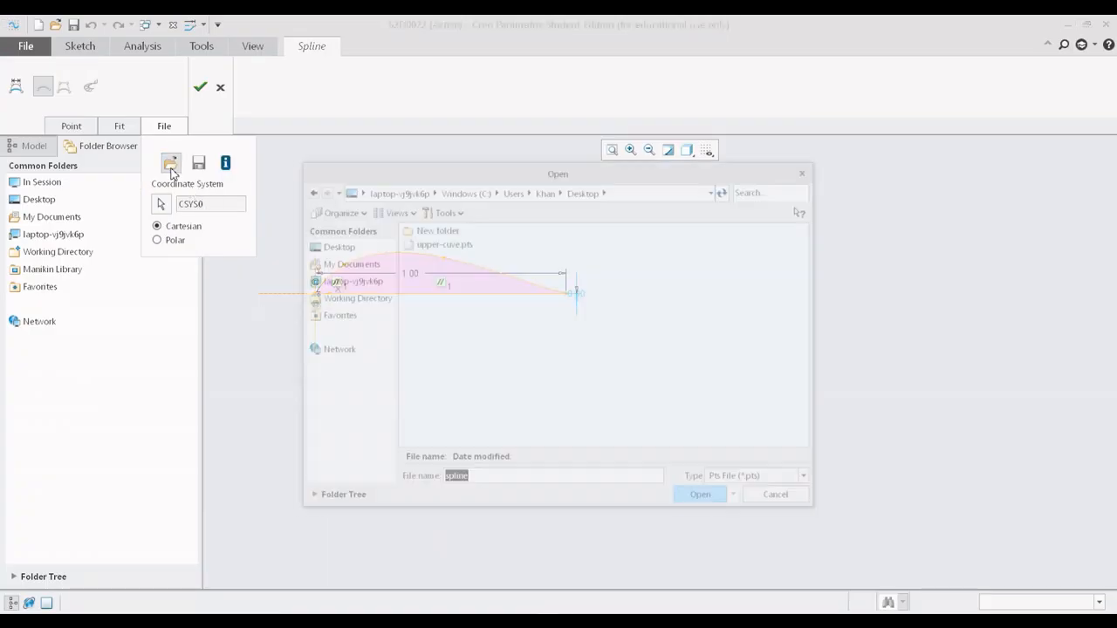
{"action": "left_click", "coordinate": [472, 246]}
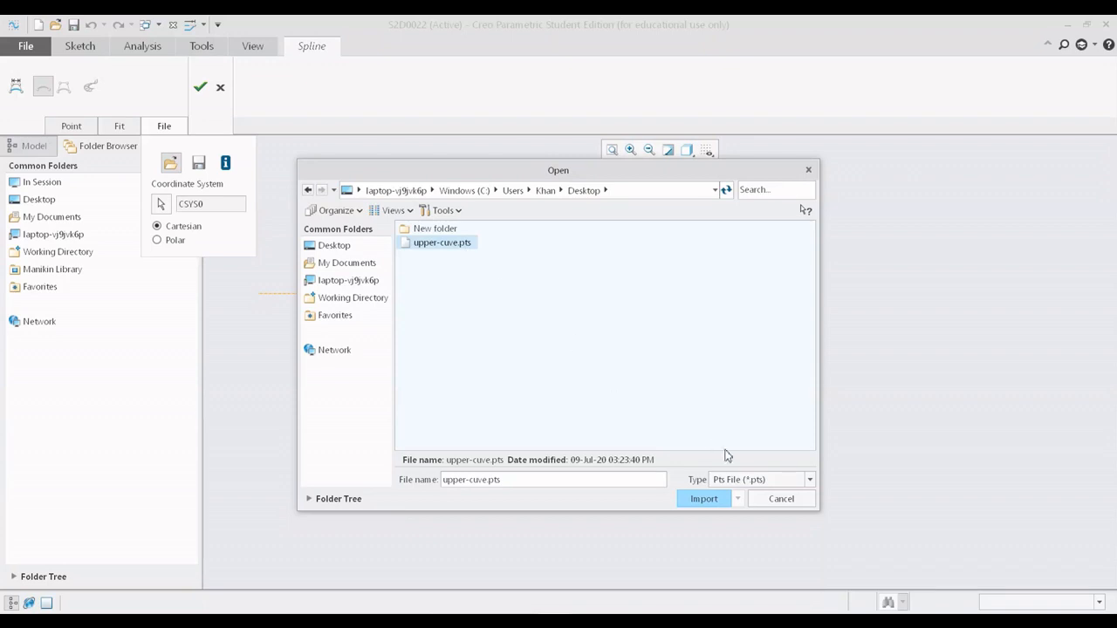
{"action": "left_click", "coordinate": [781, 500]}
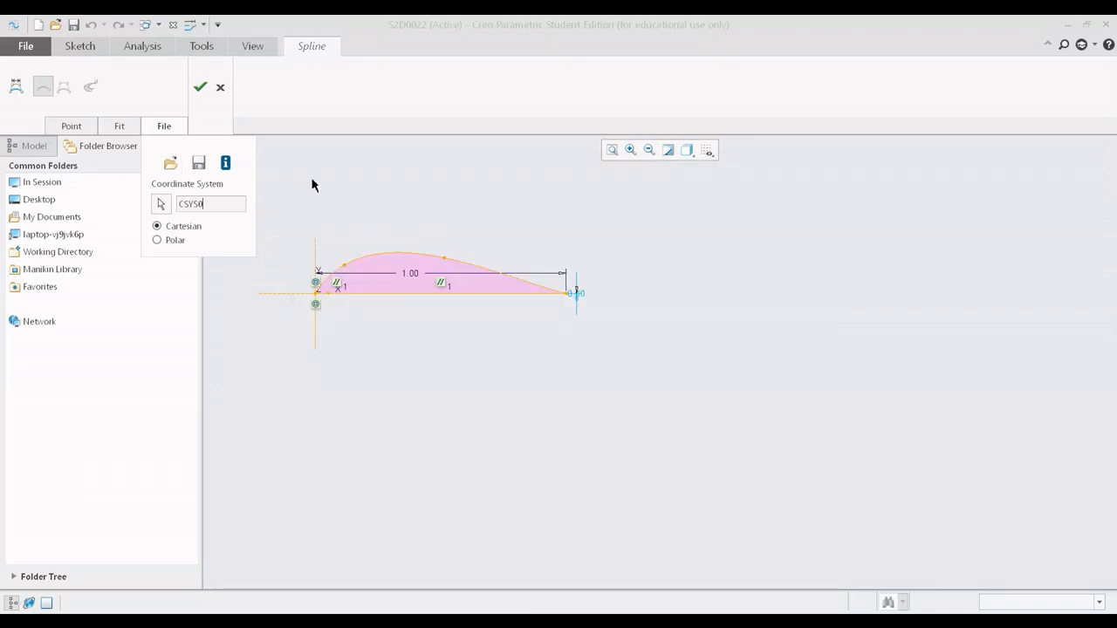
{"action": "left_click", "coordinate": [221, 89]}
Step: Switch to the NACA 2414 coordinate page in Chrome and copy the second coordinate block, from 0.000000 0.000000 to 1.000000 -0.001470
{"action": "left_click", "coordinate": [1066, 25]}
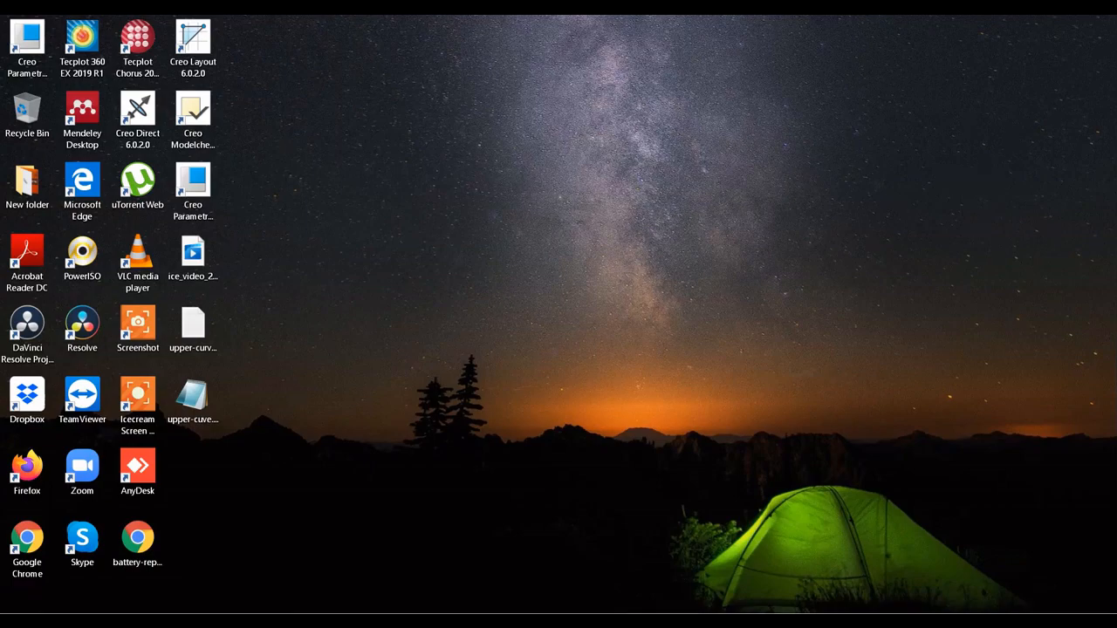
{"action": "left_click", "coordinate": [698, 623]}
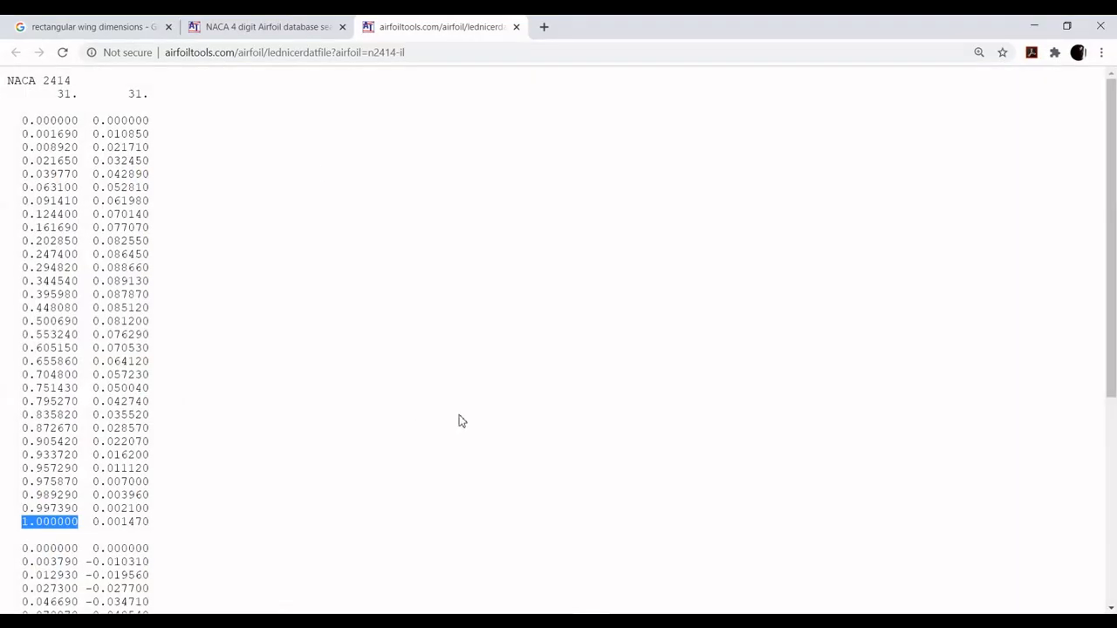
{"action": "scroll", "coordinate": [462, 421], "scroll_direction": "down", "scroll_amount": 4}
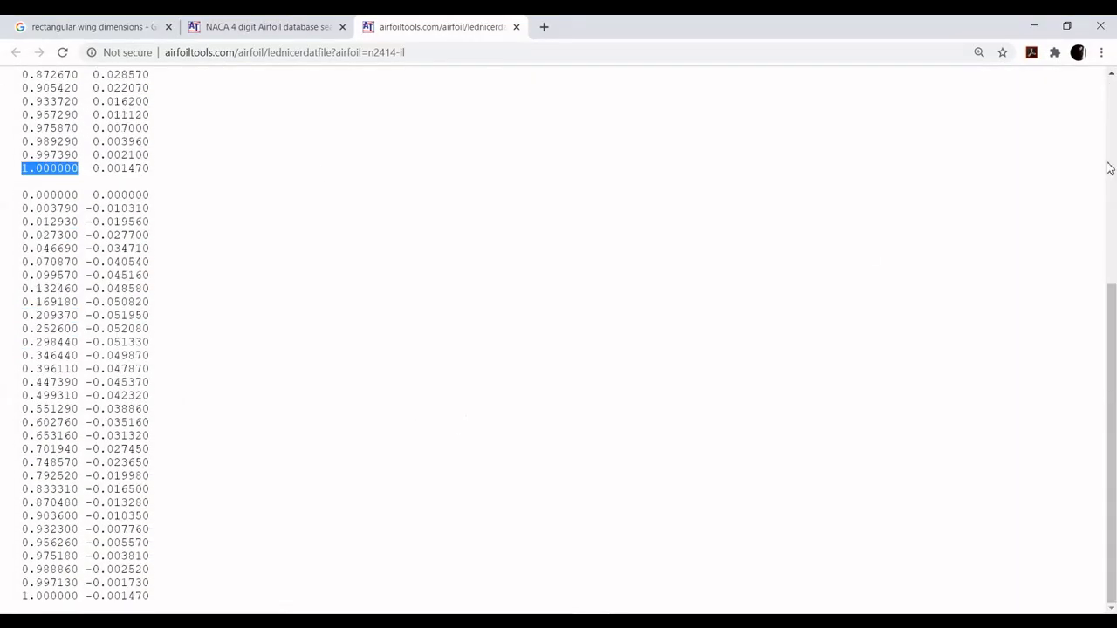
{"action": "left_click", "coordinate": [121, 194]}
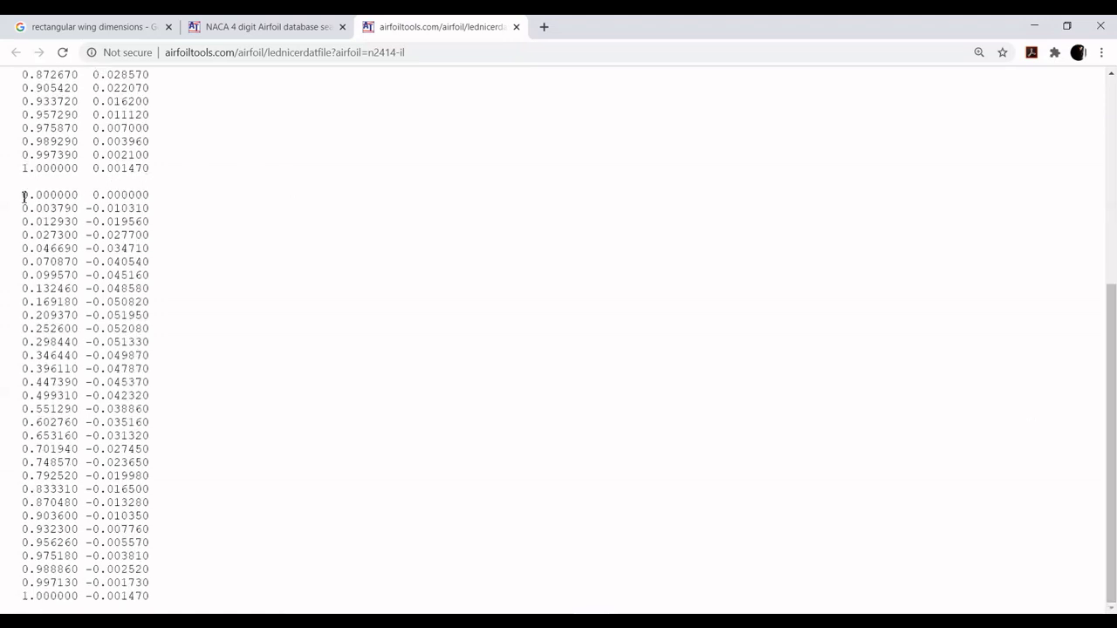
{"action": "left_click_drag", "start_coordinate": [23, 196], "coordinate": [149, 610]}
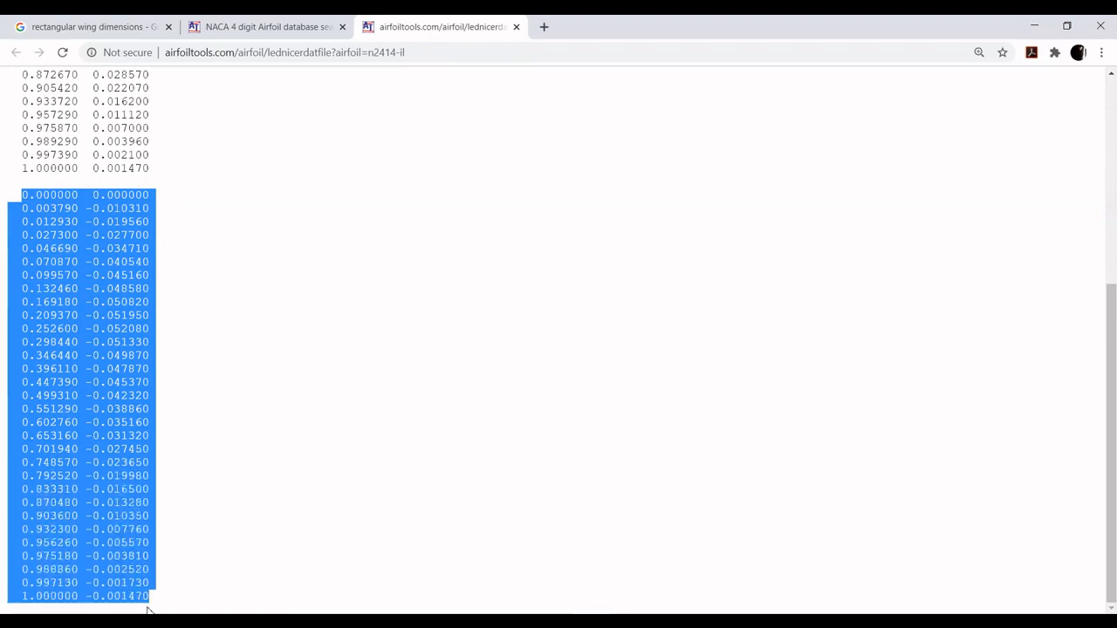
{"action": "right_click", "coordinate": [77, 342]}
{"action": "left_click", "coordinate": [96, 344]}
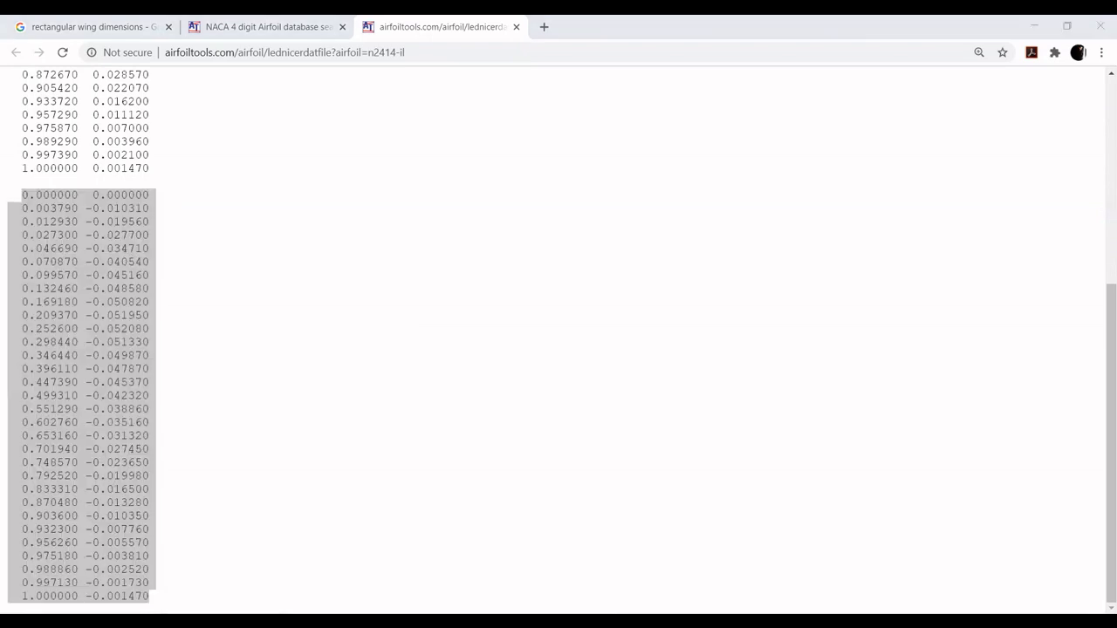
Step: Open a new Notepad document and paste the copied lower-surface coordinates into it
{"action": "key", "text": "super"}
{"action": "type", "text": "not"}
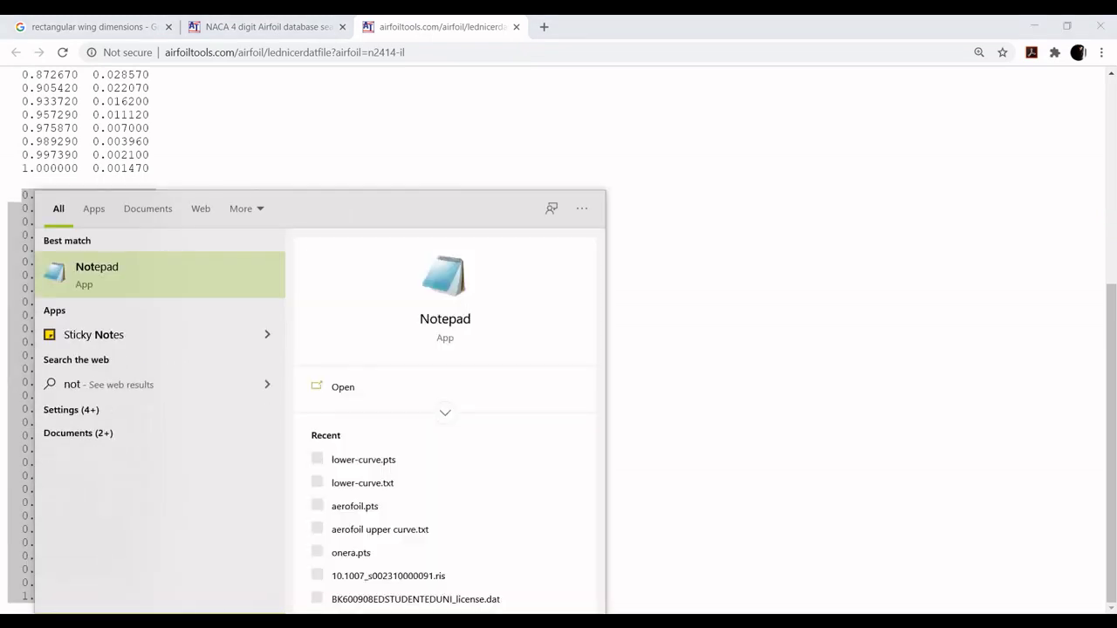
{"action": "type", "text": "epad"}
{"action": "key", "text": "Return"}
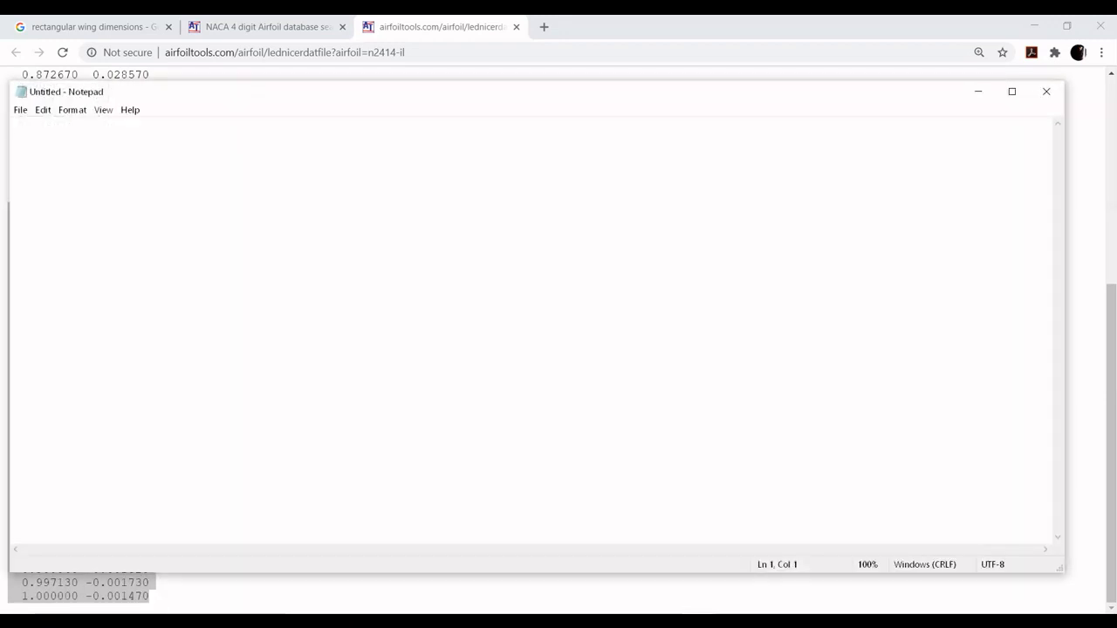
{"action": "key", "text": "ctrl+v"}
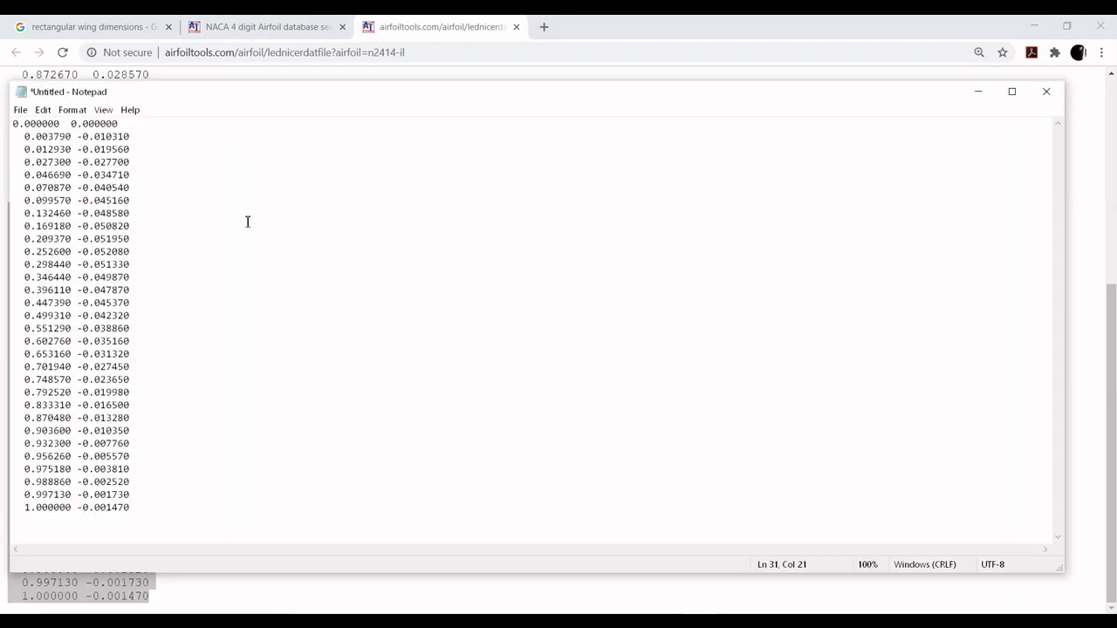
Step: Save the Notepad document on the desktop as lower-curve.txt and minimize it
{"action": "left_click", "coordinate": [20, 110]}
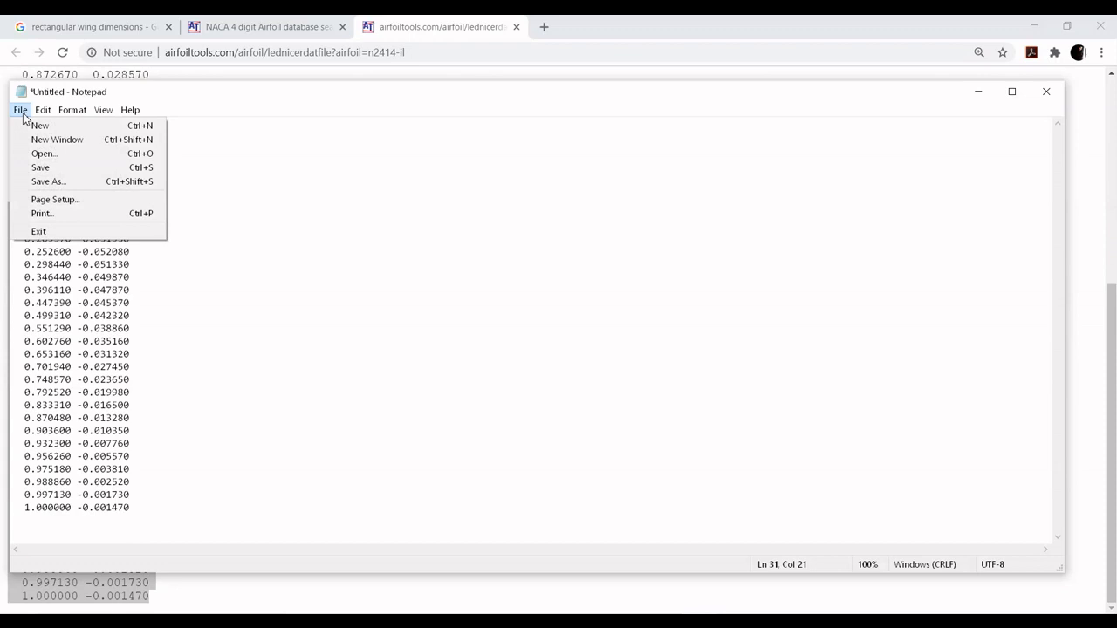
{"action": "left_click", "coordinate": [63, 168]}
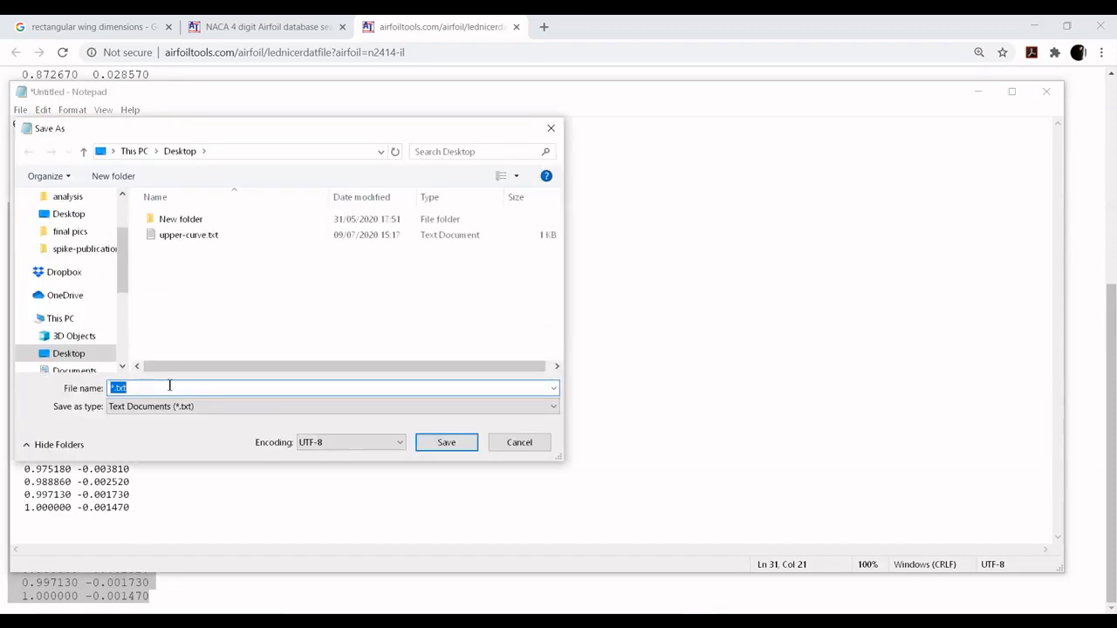
{"action": "type", "text": "lower-curve"}
{"action": "key", "text": "Return"}
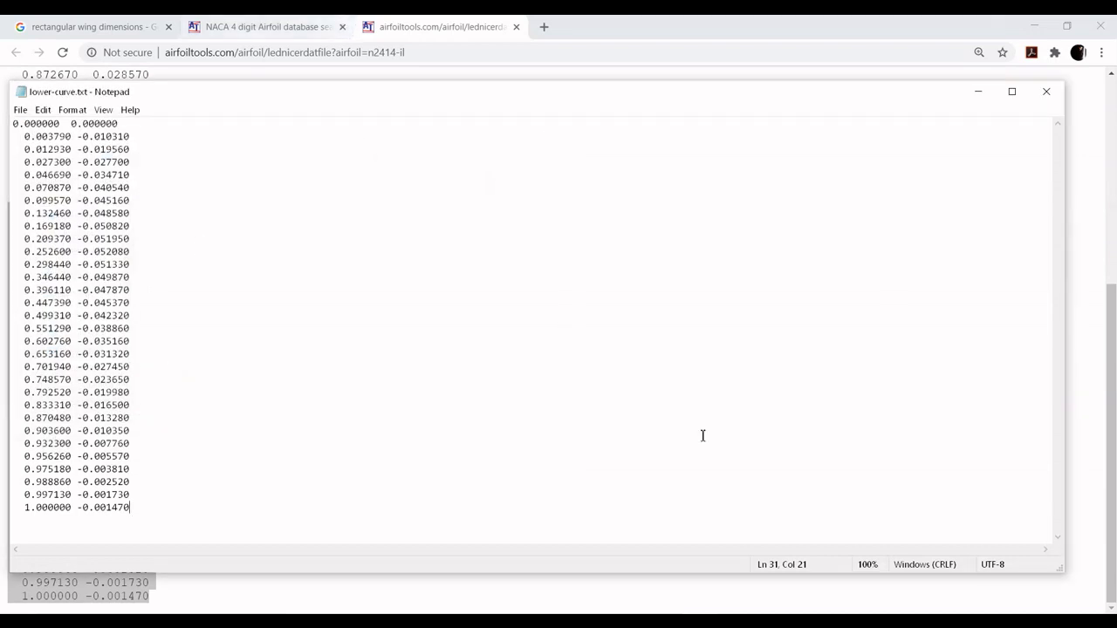
{"action": "left_click", "coordinate": [972, 87]}
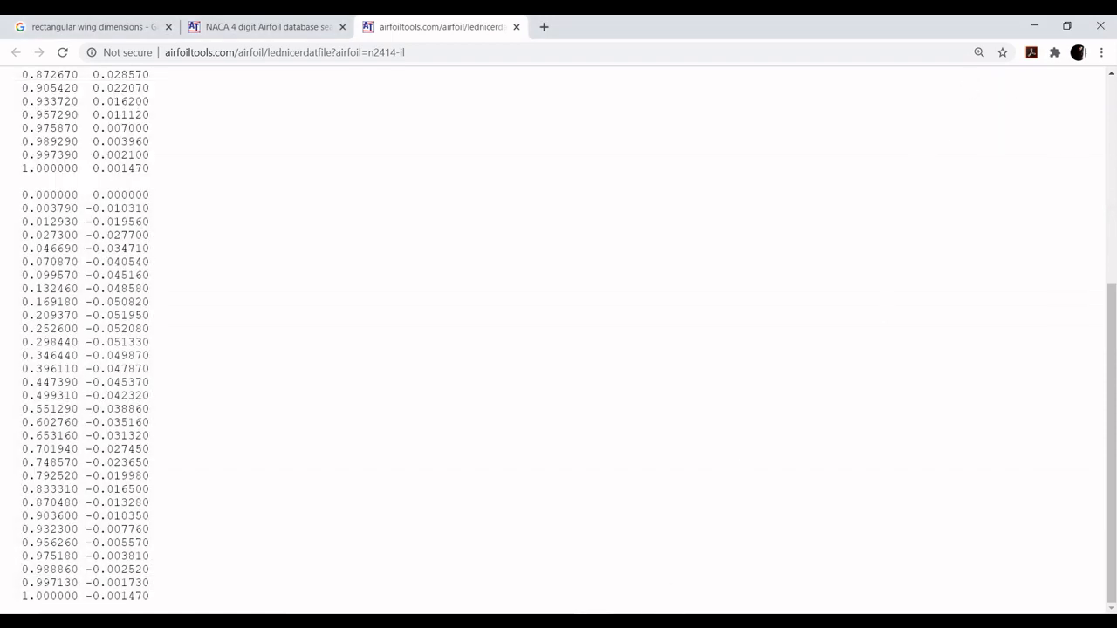
Step: In Excel, go to cell A1 of the empty Sheet1 and import the text file lower-curve.txt from the desktop as a table
{"action": "key", "text": "alt+Tab"}
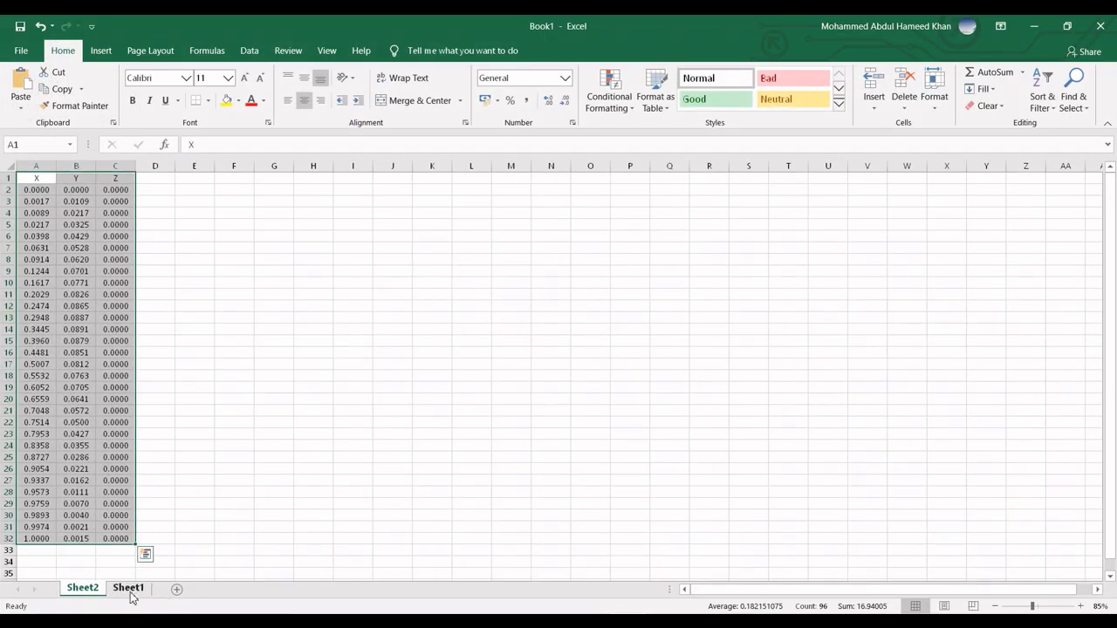
{"action": "left_click", "coordinate": [129, 596]}
{"action": "left_click", "coordinate": [274, 316]}
{"action": "left_click", "coordinate": [89, 167]}
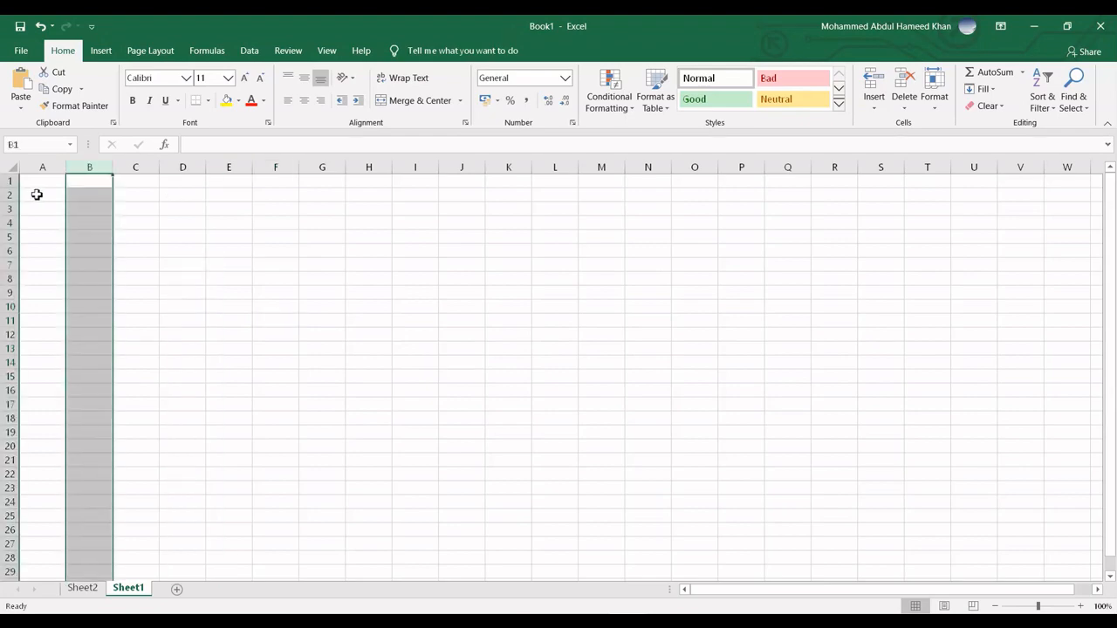
{"action": "left_click", "coordinate": [37, 180]}
{"action": "left_click", "coordinate": [250, 50]}
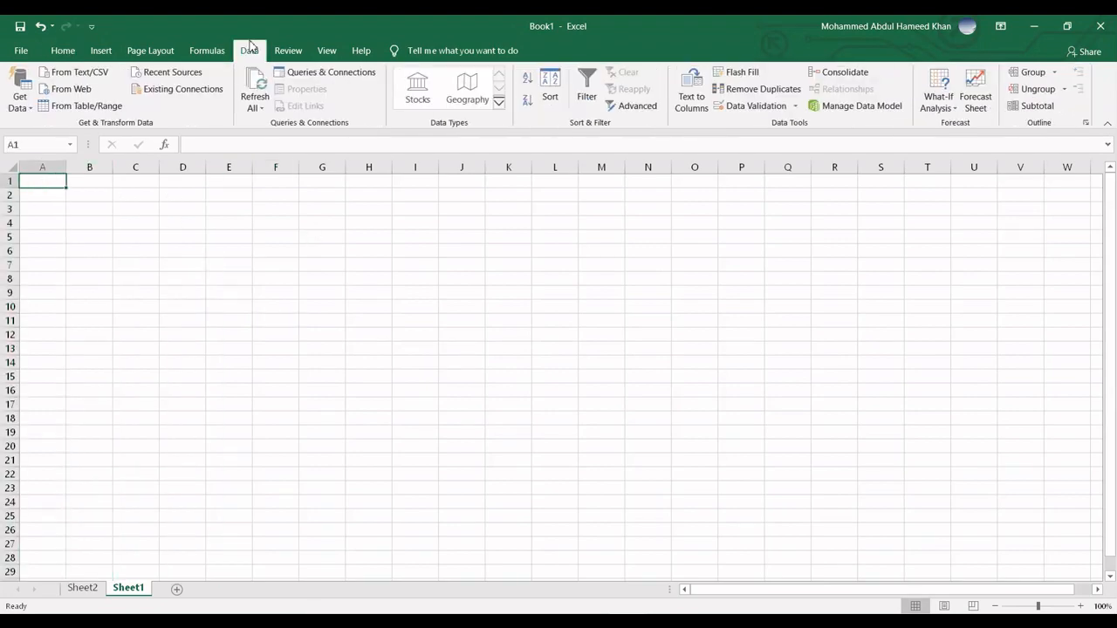
{"action": "left_click", "coordinate": [55, 76]}
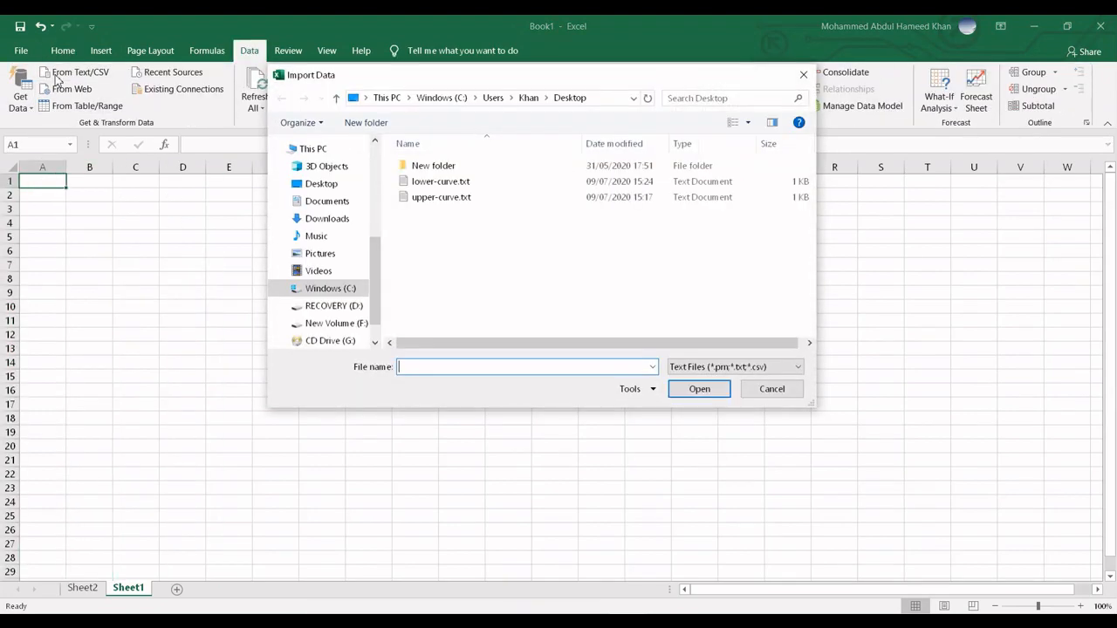
{"action": "left_click", "coordinate": [469, 182]}
{"action": "left_click", "coordinate": [691, 391]}
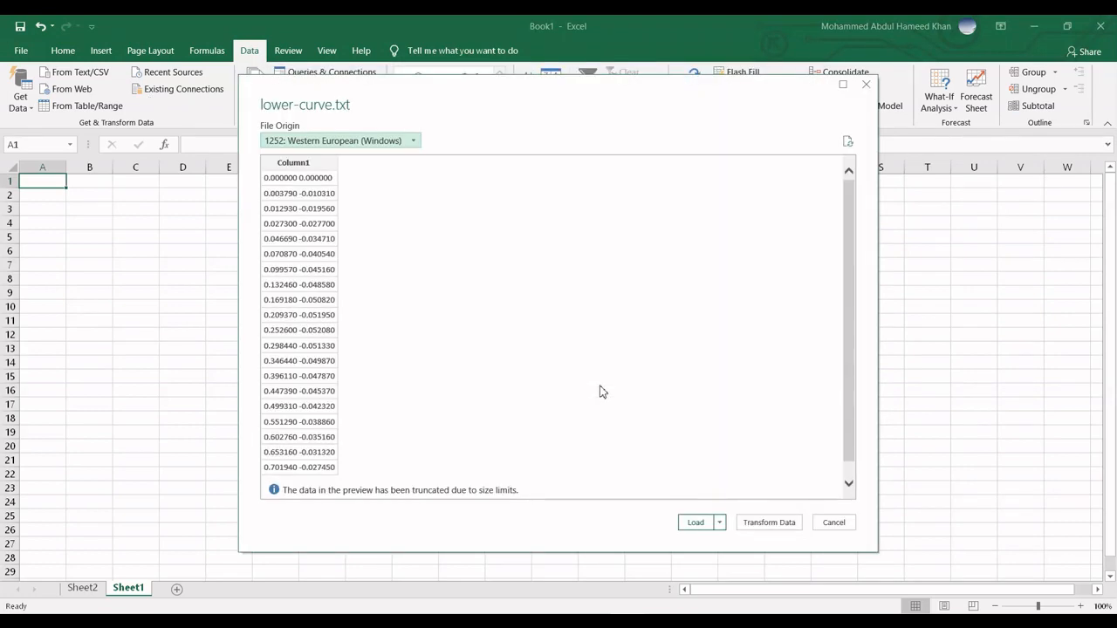
{"action": "left_click", "coordinate": [701, 523]}
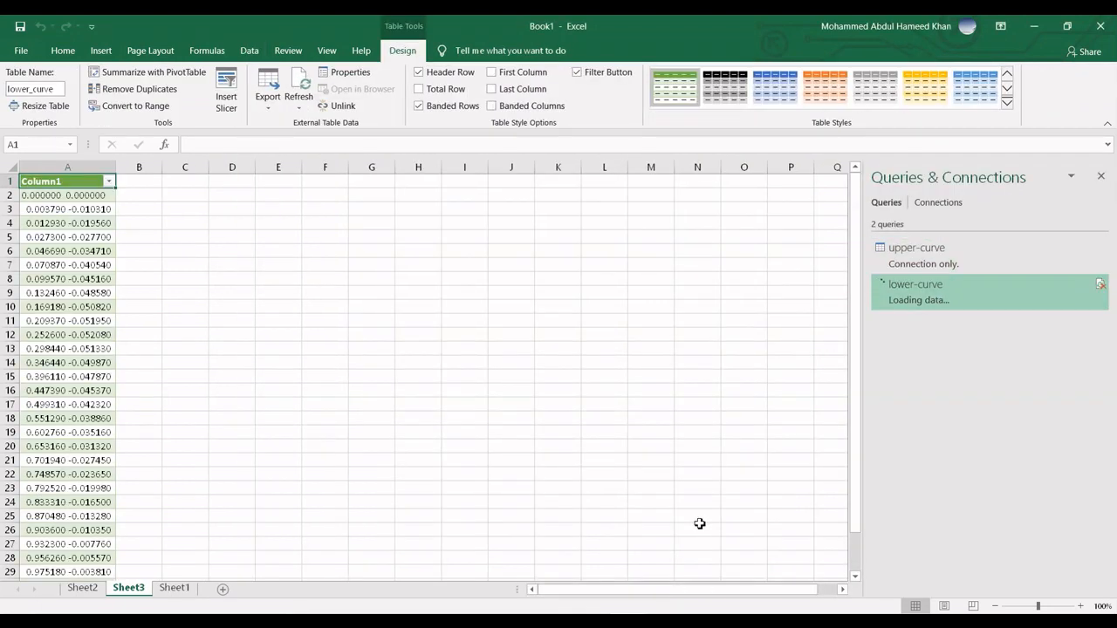
Step: Select the imported lower-curve data in column A and close the Queries & Connections pane
{"action": "left_click", "coordinate": [218, 264]}
{"action": "left_click", "coordinate": [105, 196]}
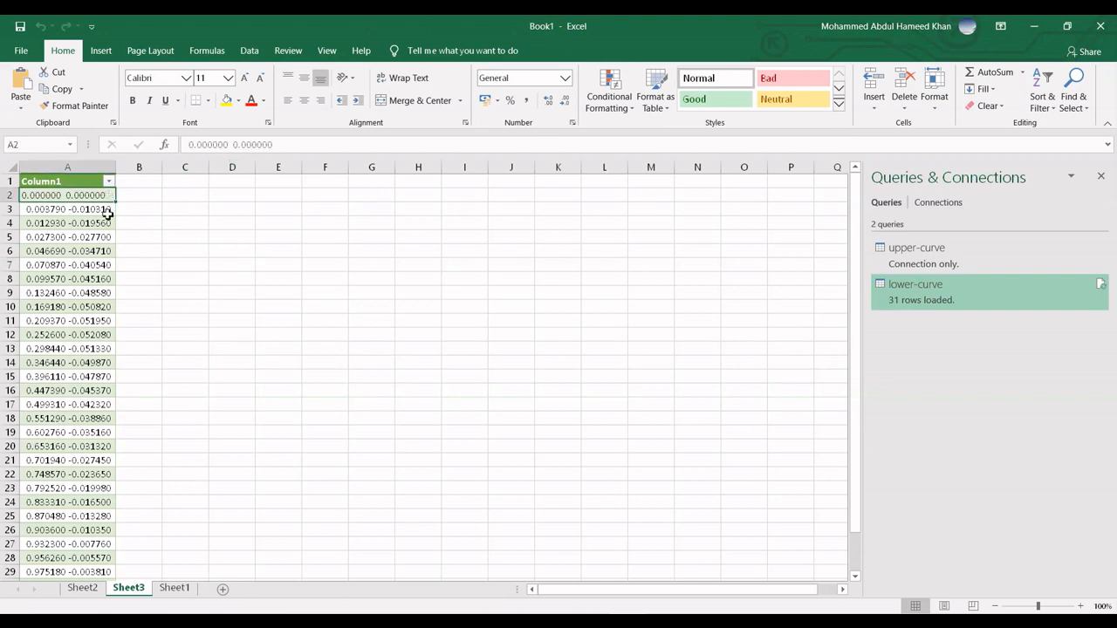
{"action": "left_click", "coordinate": [79, 168]}
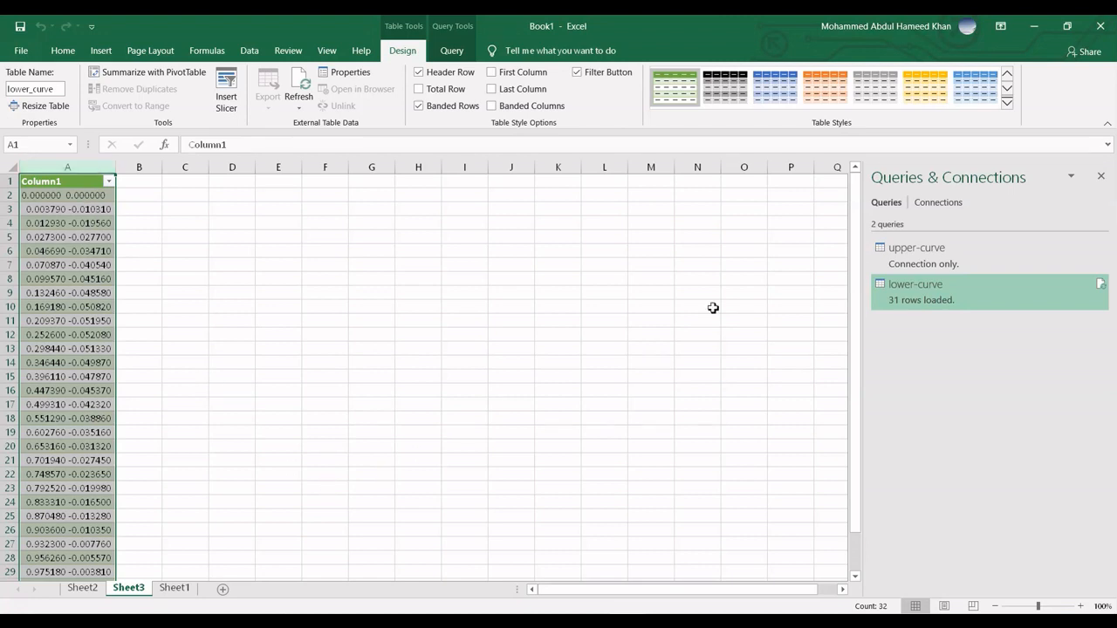
{"action": "left_click", "coordinate": [1101, 177]}
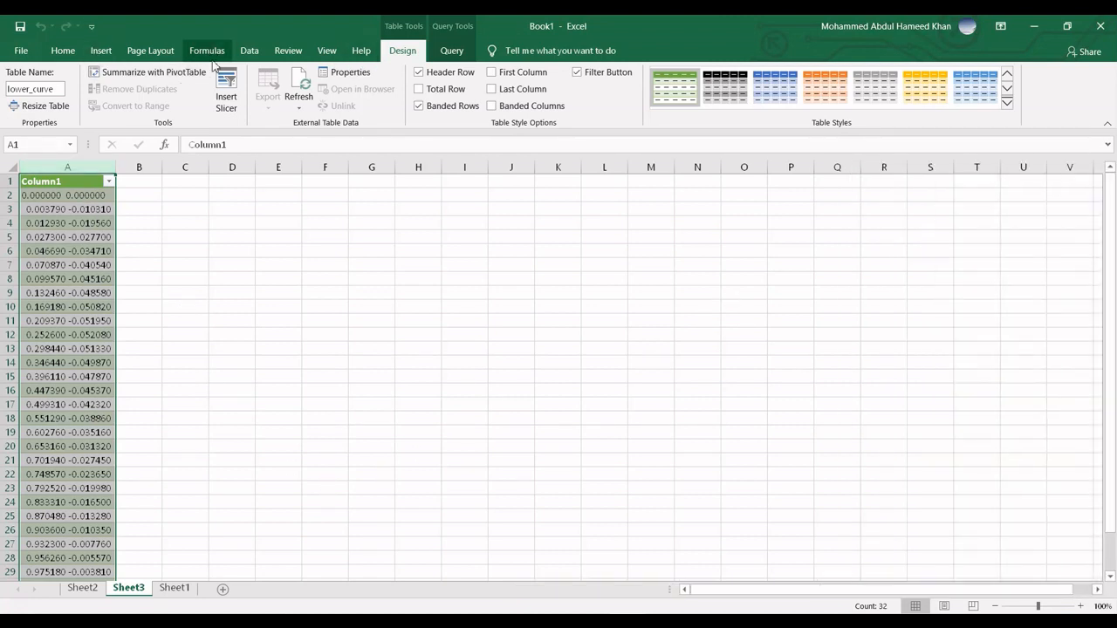
Step: Split column A with Text to Columns, delimited by tab and space, treating consecutive delimiters as one, in General format at $A$1
{"action": "left_click", "coordinate": [248, 52]}
{"action": "left_click", "coordinate": [75, 168]}
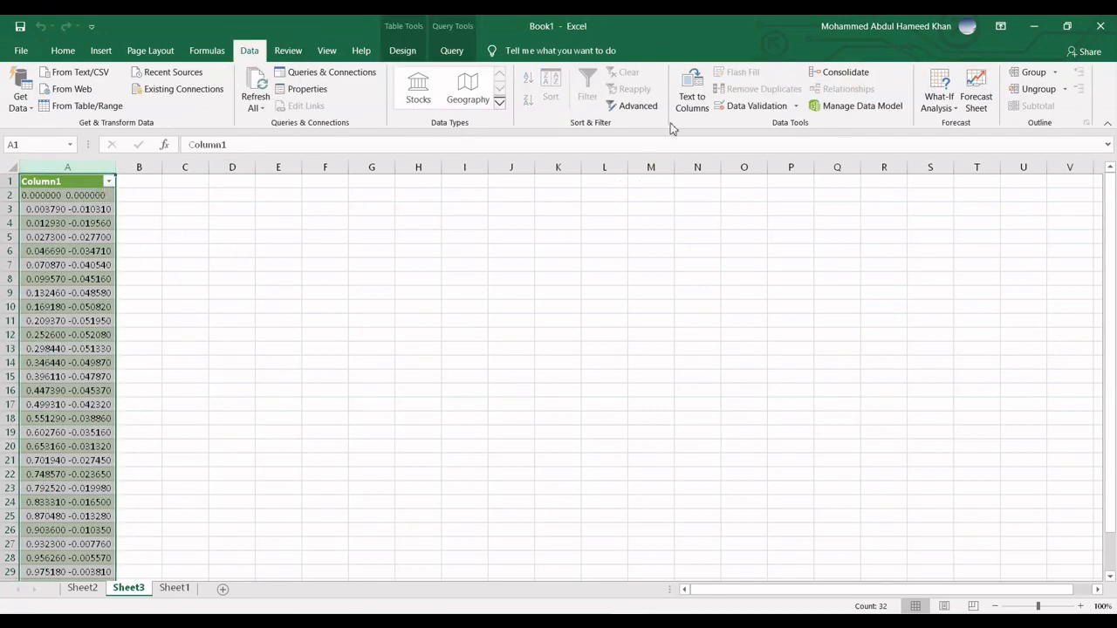
{"action": "left_click", "coordinate": [694, 103]}
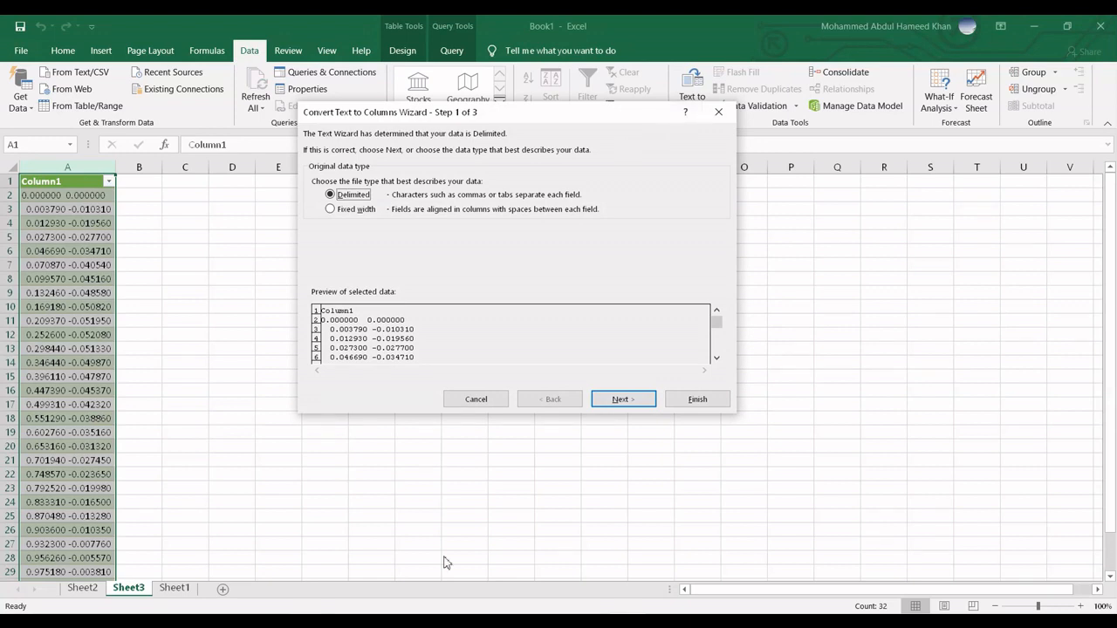
{"action": "left_click", "coordinate": [617, 399]}
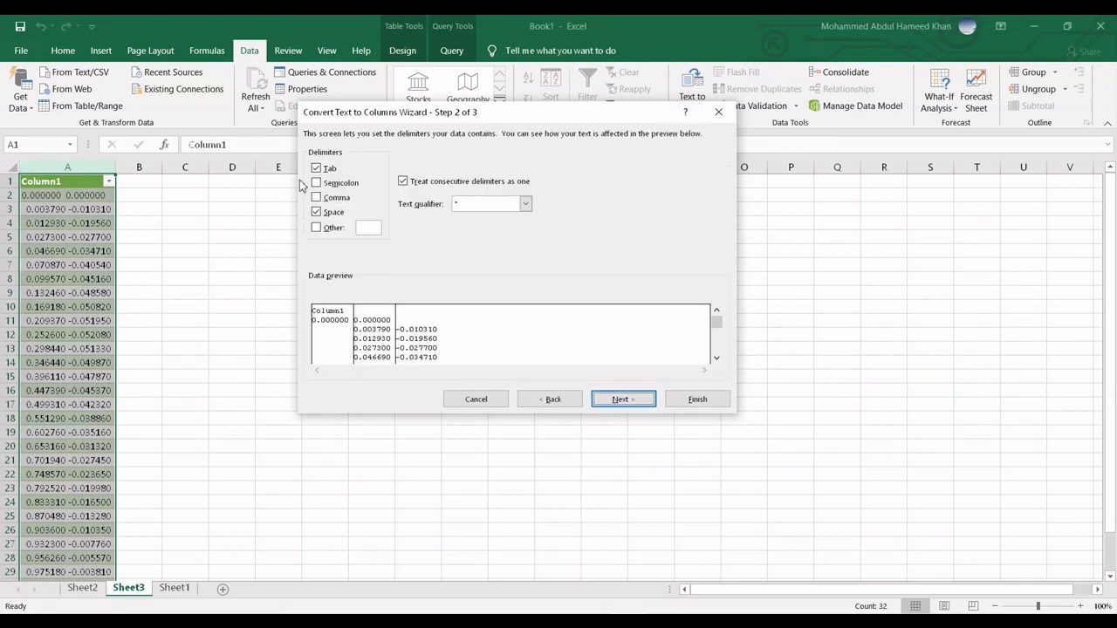
{"action": "left_click", "coordinate": [324, 215]}
{"action": "left_click", "coordinate": [317, 214]}
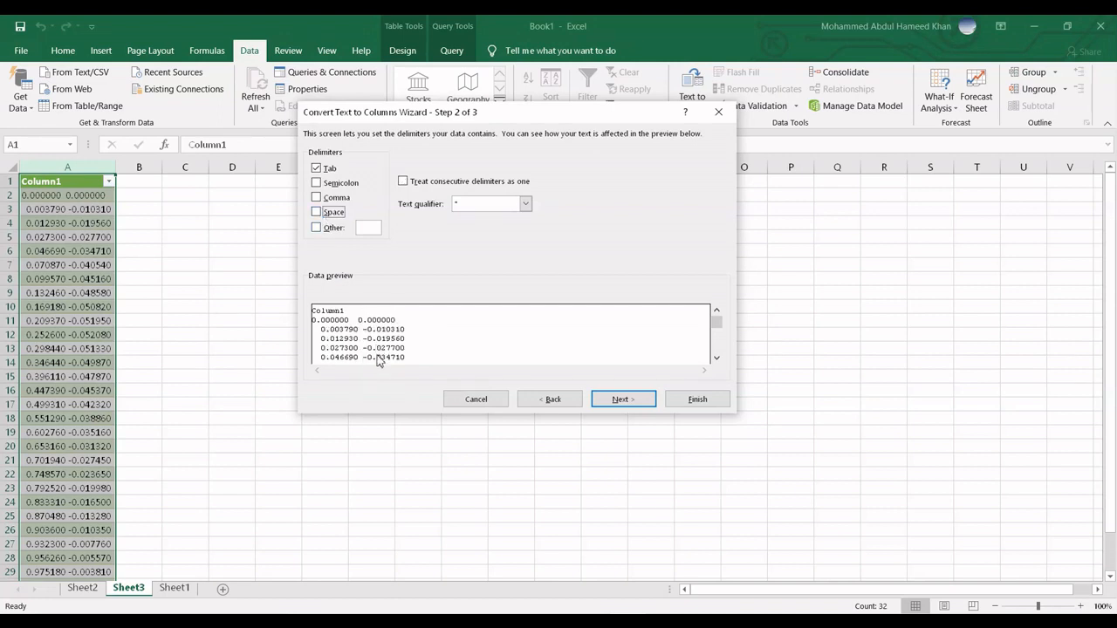
{"action": "left_click", "coordinate": [318, 215]}
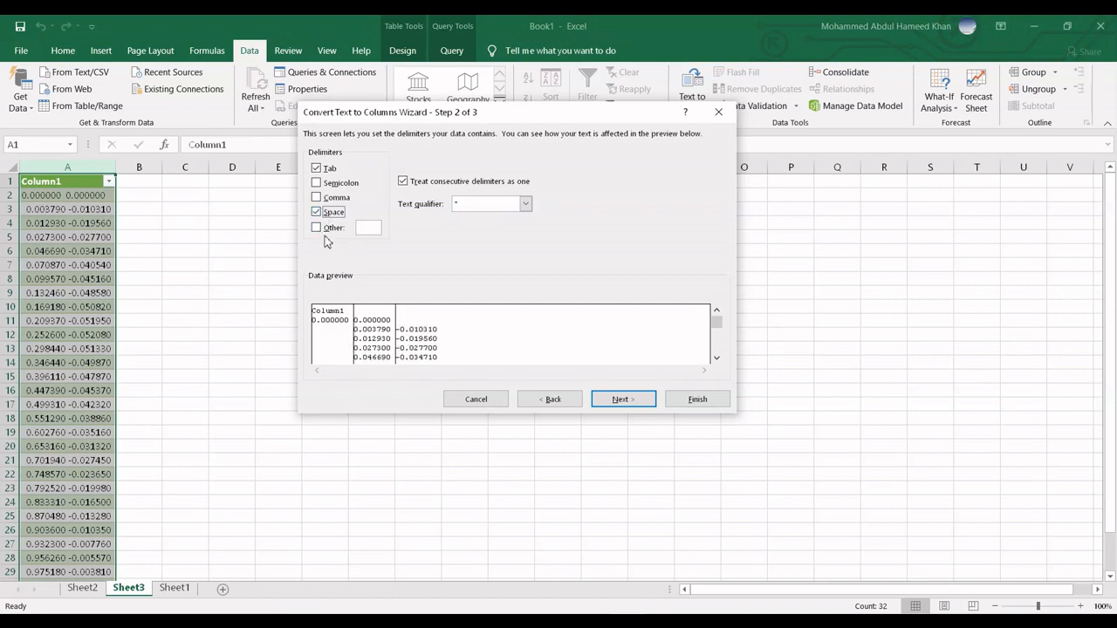
{"action": "left_click", "coordinate": [625, 400]}
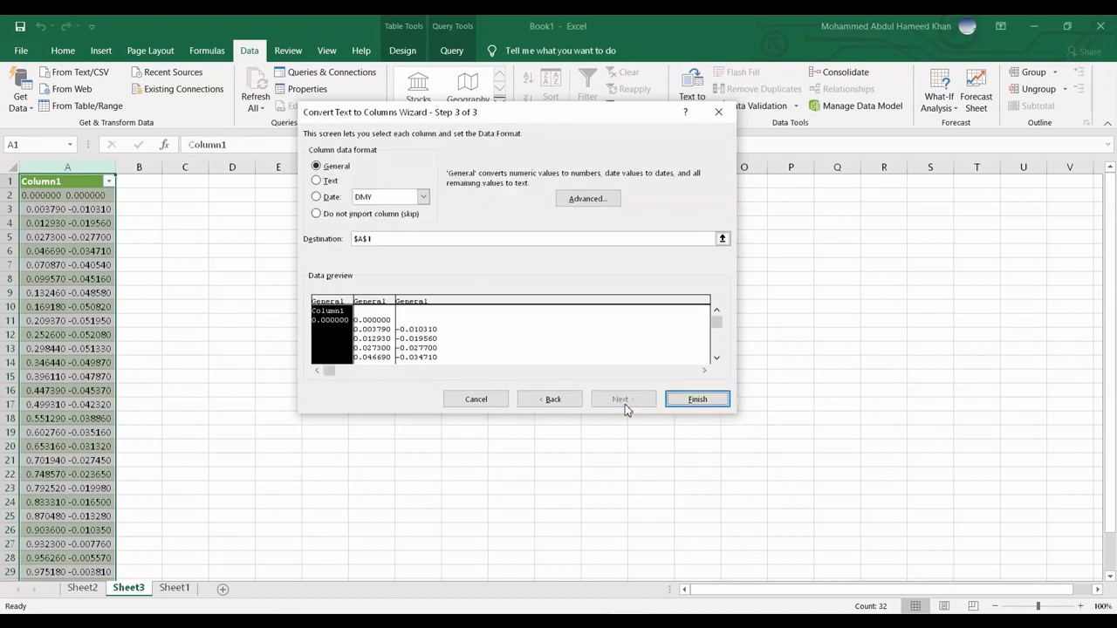
{"action": "left_click", "coordinate": [697, 400]}
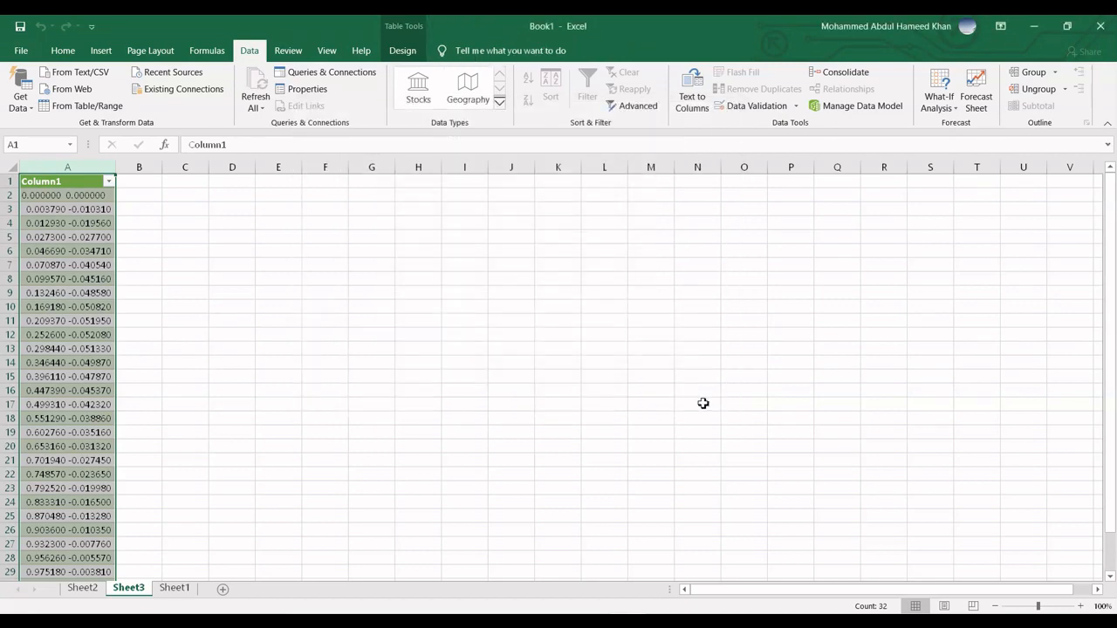
{"action": "left_click", "coordinate": [344, 404]}
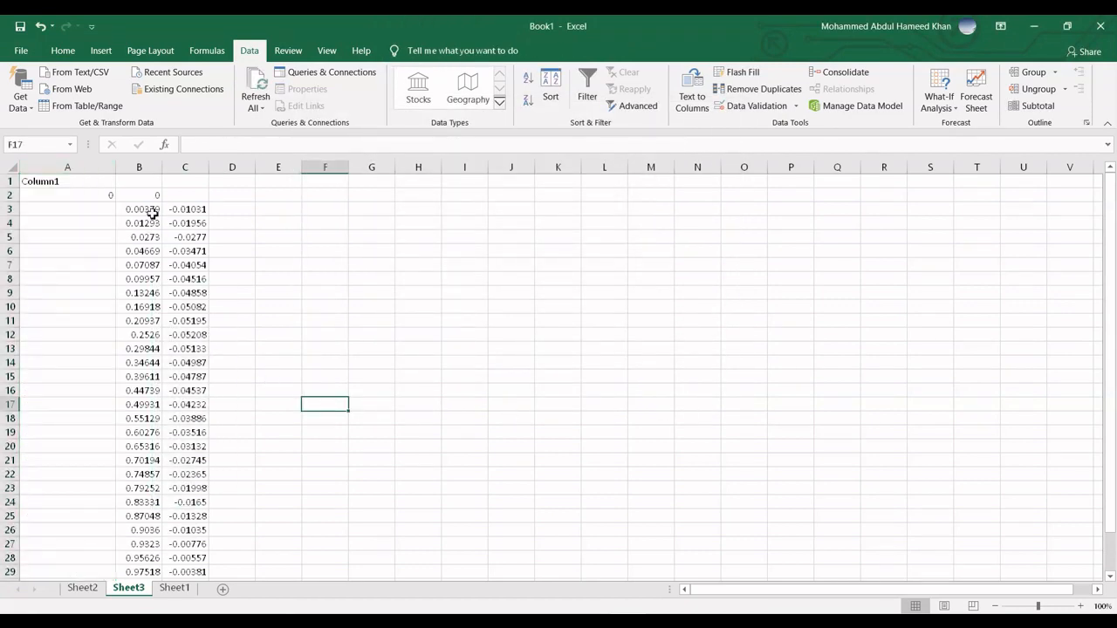
Step: Clear the misaligned first coordinate row in A2:C2 and the Column1 header in A1
{"action": "left_click", "coordinate": [144, 167]}
{"action": "left_click", "coordinate": [197, 167]}
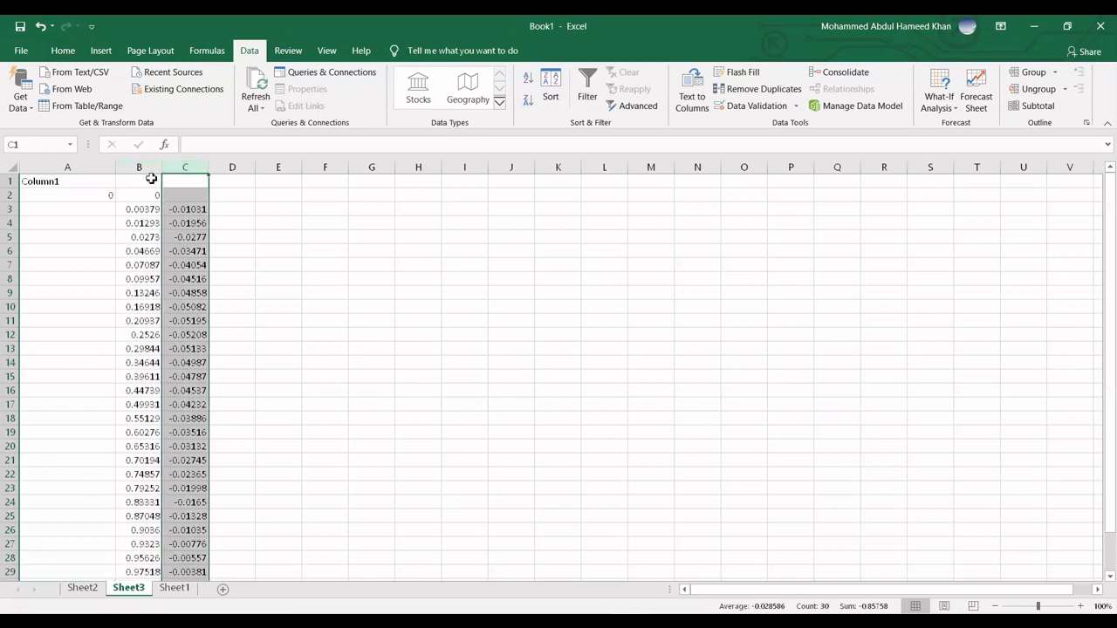
{"action": "left_click", "coordinate": [155, 167]}
{"action": "left_click", "coordinate": [99, 193]}
{"action": "left_click_drag", "start_coordinate": [114, 191], "coordinate": [186, 197]}
{"action": "key", "text": "Delete"}
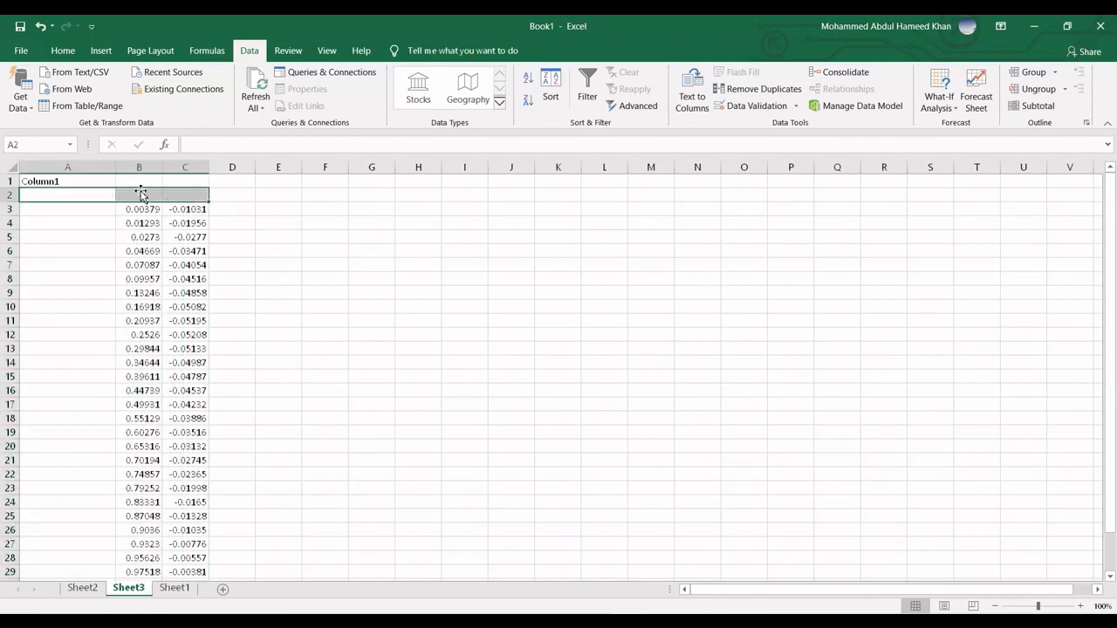
{"action": "left_click", "coordinate": [87, 178]}
{"action": "key", "text": "Delete"}
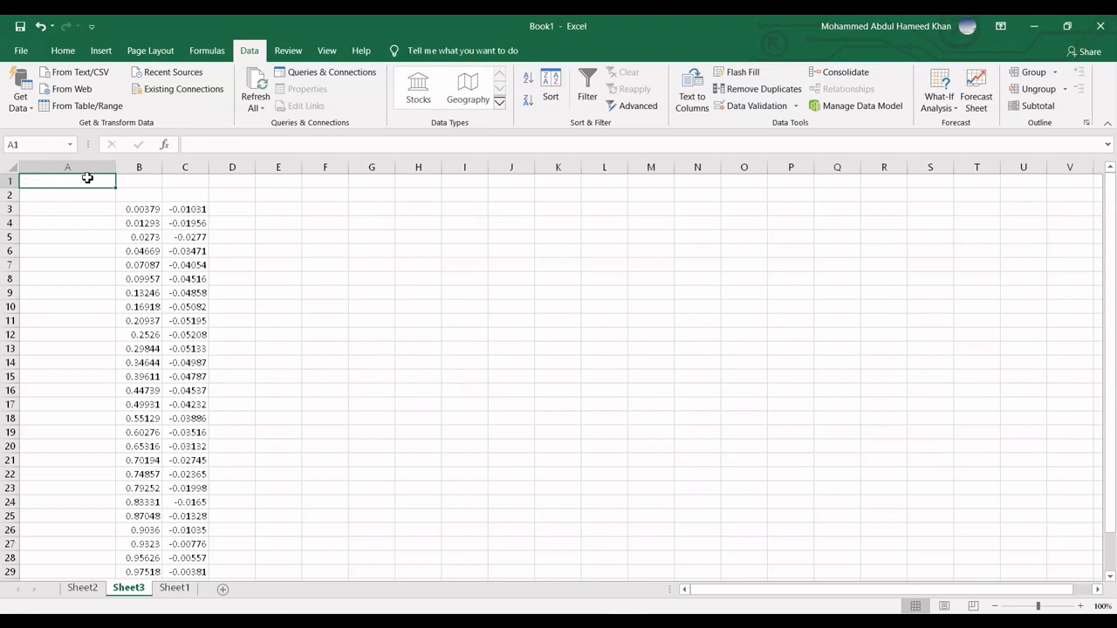
Step: Enter 0 in cells B2 and C2 as the first coordinate point
{"action": "left_click", "coordinate": [136, 198]}
{"action": "type", "text": "0"}
{"action": "key", "text": "Tab"}
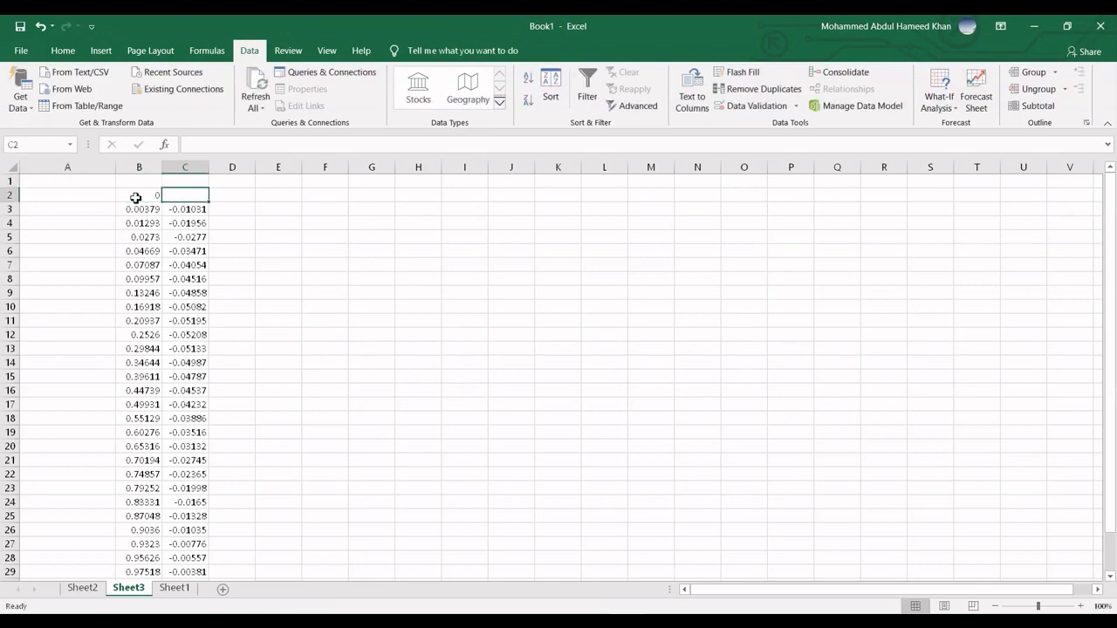
{"action": "key", "text": "Right"}
{"action": "key", "text": "Left"}
{"action": "type", "text": "0"}
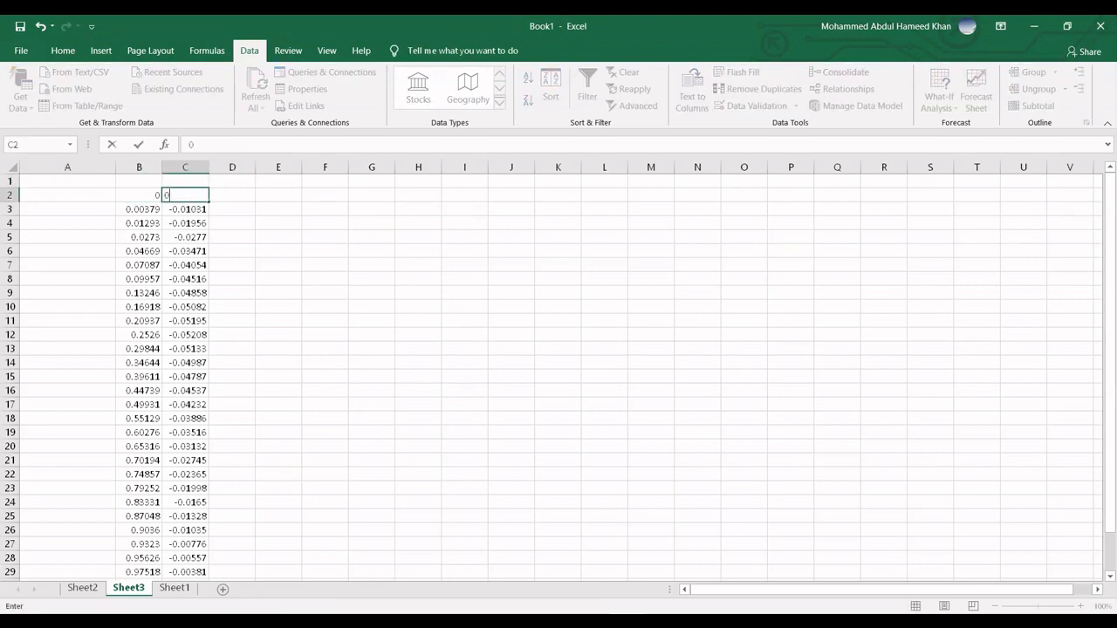
{"action": "left_click", "coordinate": [299, 419]}
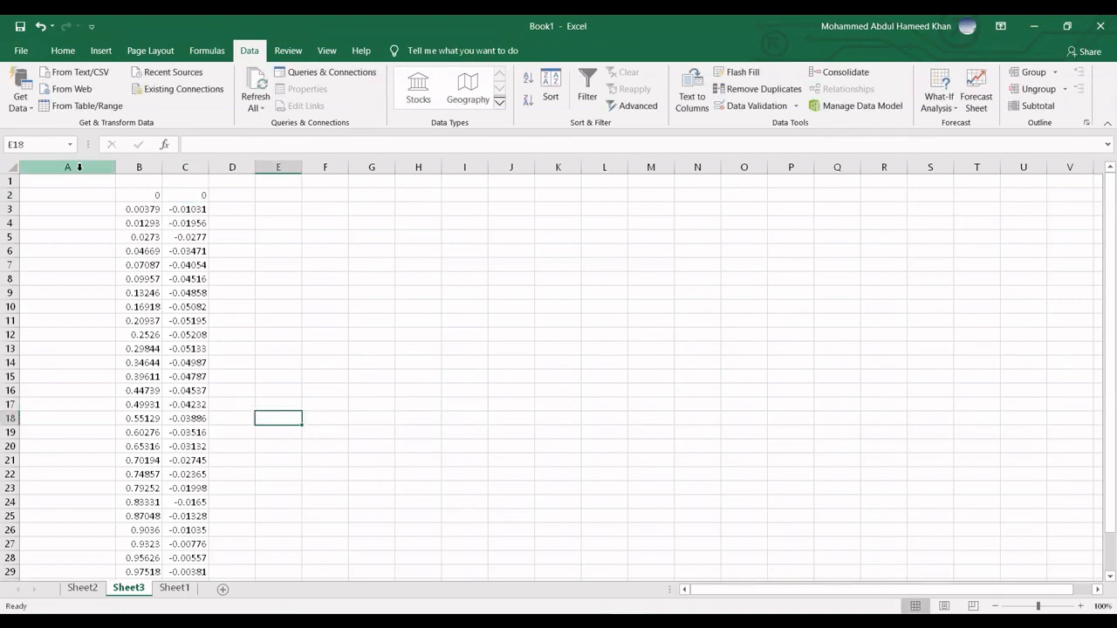
Step: Delete the empty column A so the coordinates start in the first column
{"action": "left_click", "coordinate": [73, 166]}
{"action": "left_click", "coordinate": [64, 52]}
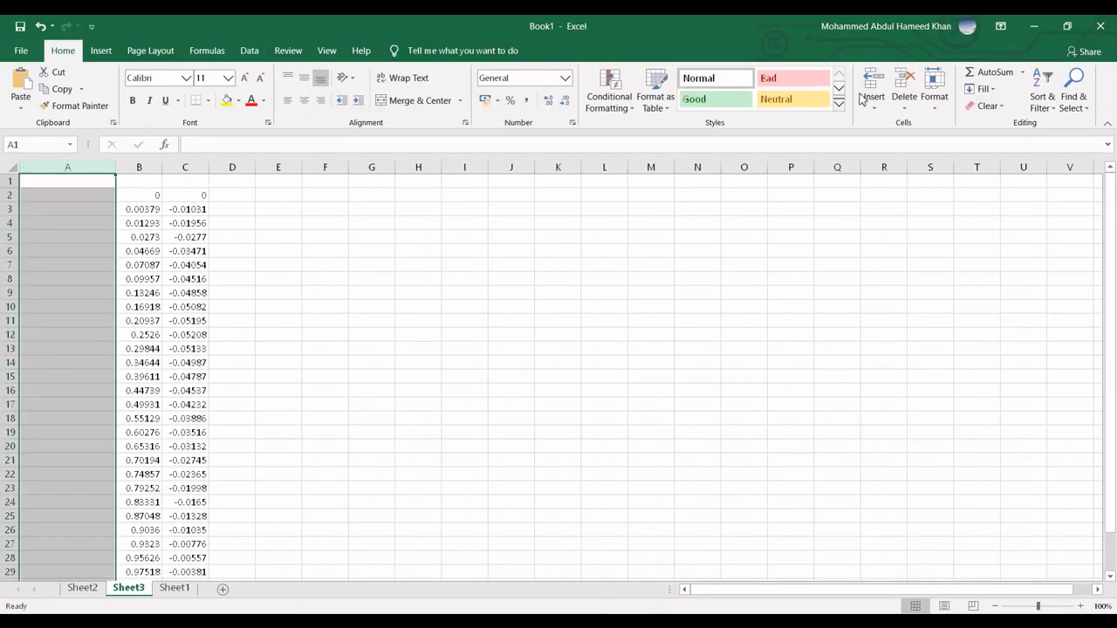
{"action": "left_click", "coordinate": [904, 81]}
{"action": "left_click", "coordinate": [230, 238]}
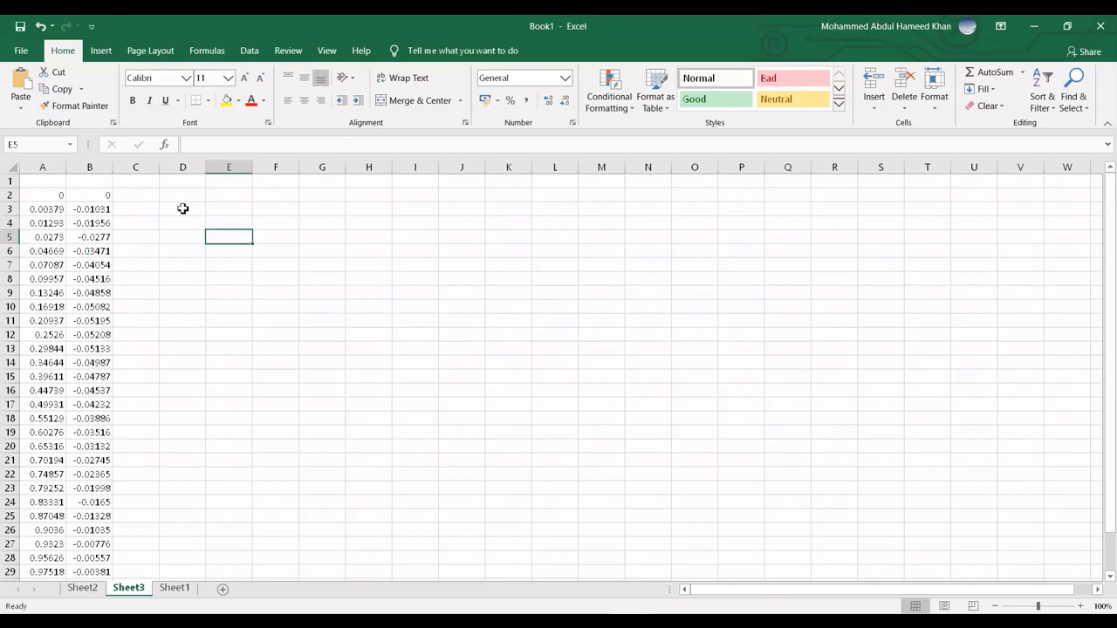
Step: Enter the headers X, Y and Z in cells A1 to C1
{"action": "left_click", "coordinate": [45, 185]}
{"action": "type", "text": "X"}
{"action": "key", "text": "Tab"}
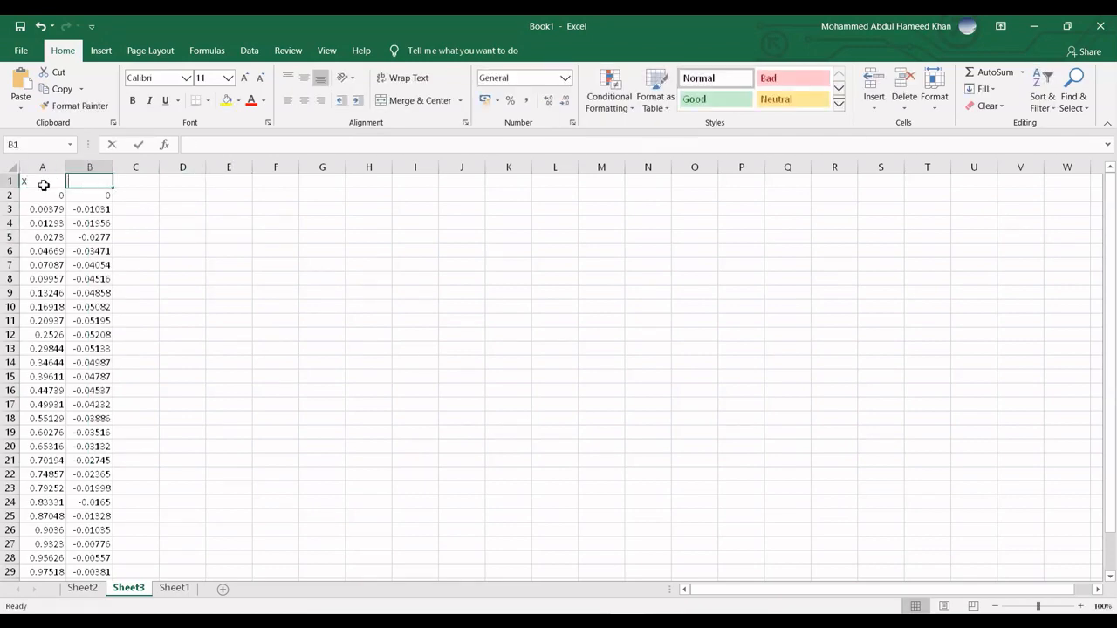
{"action": "type", "text": "Y"}
{"action": "key", "text": "Tab"}
{"action": "type", "text": "Z"}
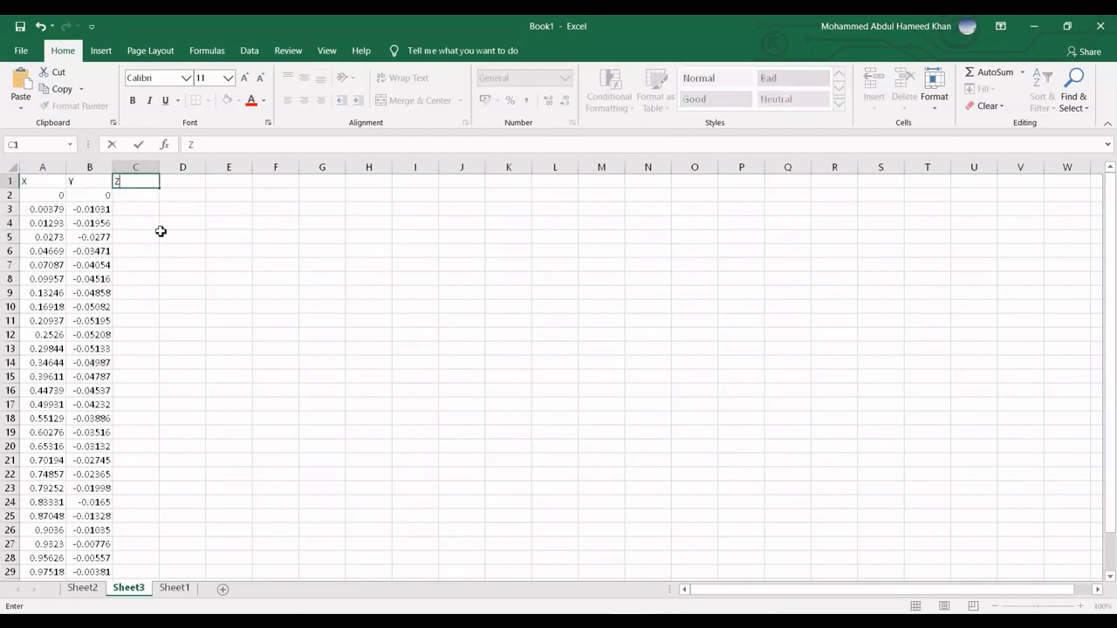
{"action": "left_click", "coordinate": [162, 233]}
Step: Enter 0 in C2 and fill it down the Z column to the last coordinate row
{"action": "left_click", "coordinate": [135, 193]}
{"action": "type", "text": "0"}
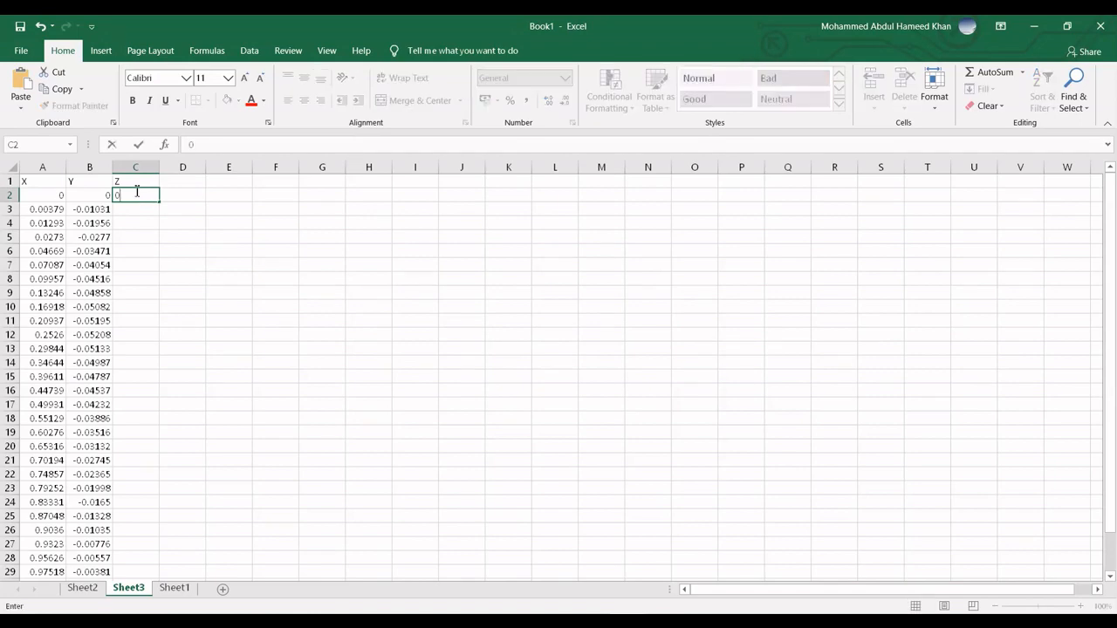
{"action": "left_click", "coordinate": [154, 200]}
{"action": "double_click", "coordinate": [159, 202]}
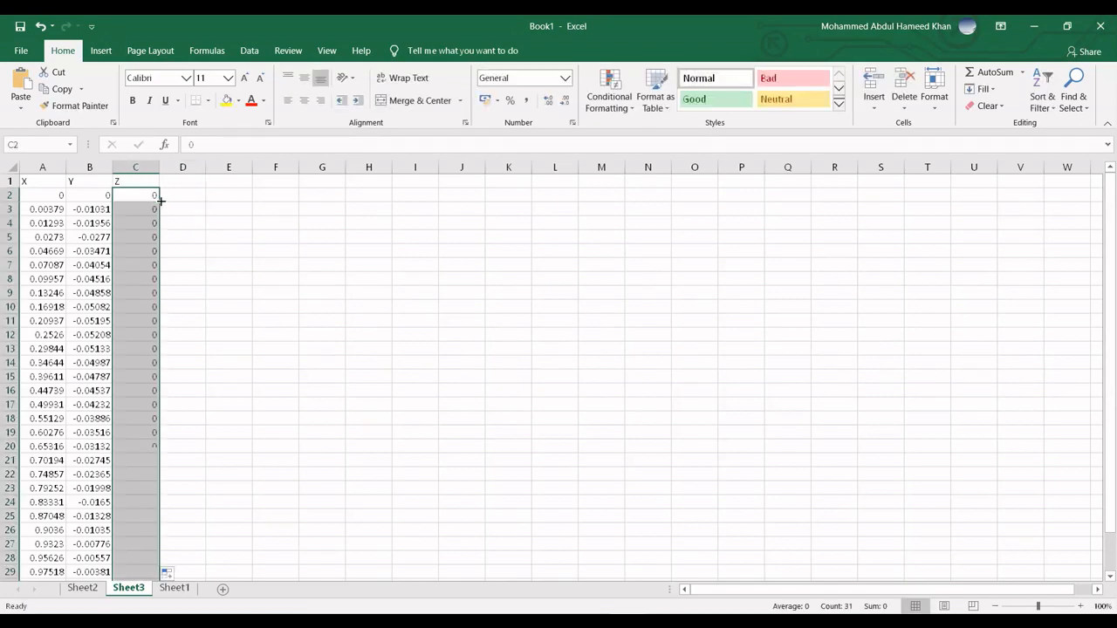
{"action": "scroll", "coordinate": [318, 392], "scroll_direction": "down", "scroll_amount": 6}
{"action": "scroll", "coordinate": [287, 441], "scroll_direction": "up", "scroll_amount": 6}
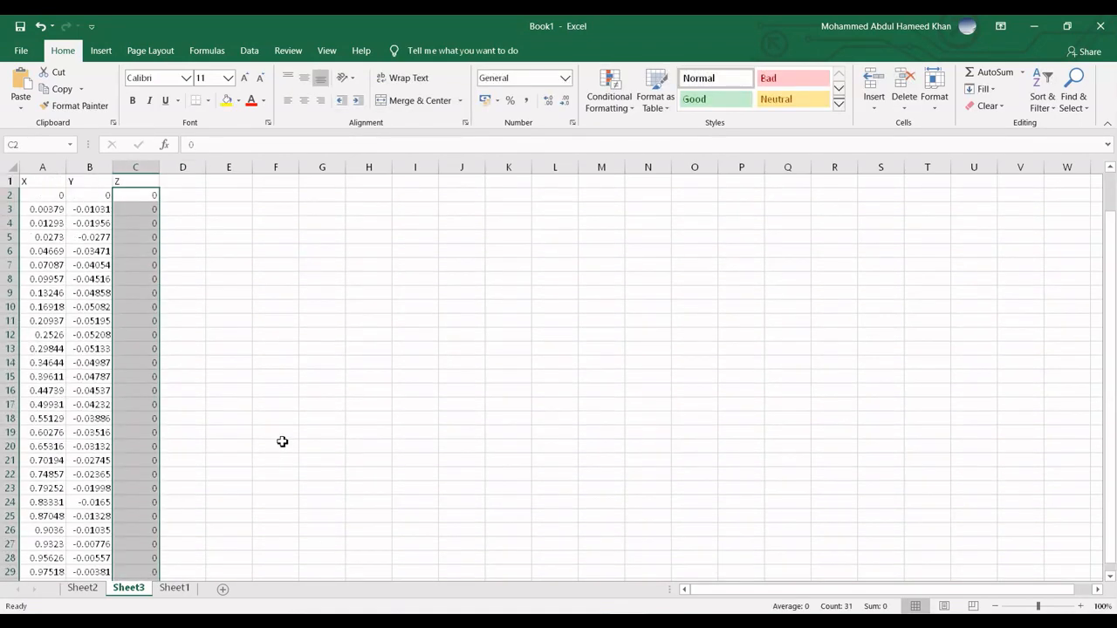
Step: Centre the contents of columns A to C horizontally
{"action": "left_click_drag", "start_coordinate": [41, 166], "coordinate": [140, 166]}
{"action": "left_click", "coordinate": [304, 101]}
{"action": "left_click", "coordinate": [322, 348]}
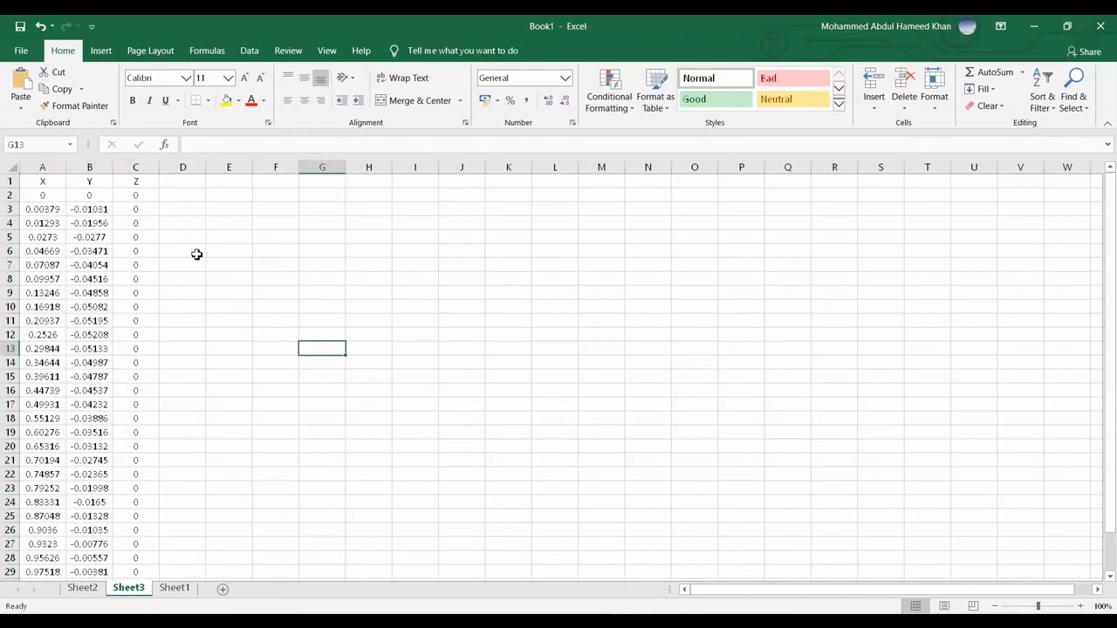
Step: Format all coordinate values in A2:C32 as numbers with four decimal places
{"action": "left_click", "coordinate": [53, 195]}
{"action": "key", "text": "ctrl+shift+Right"}
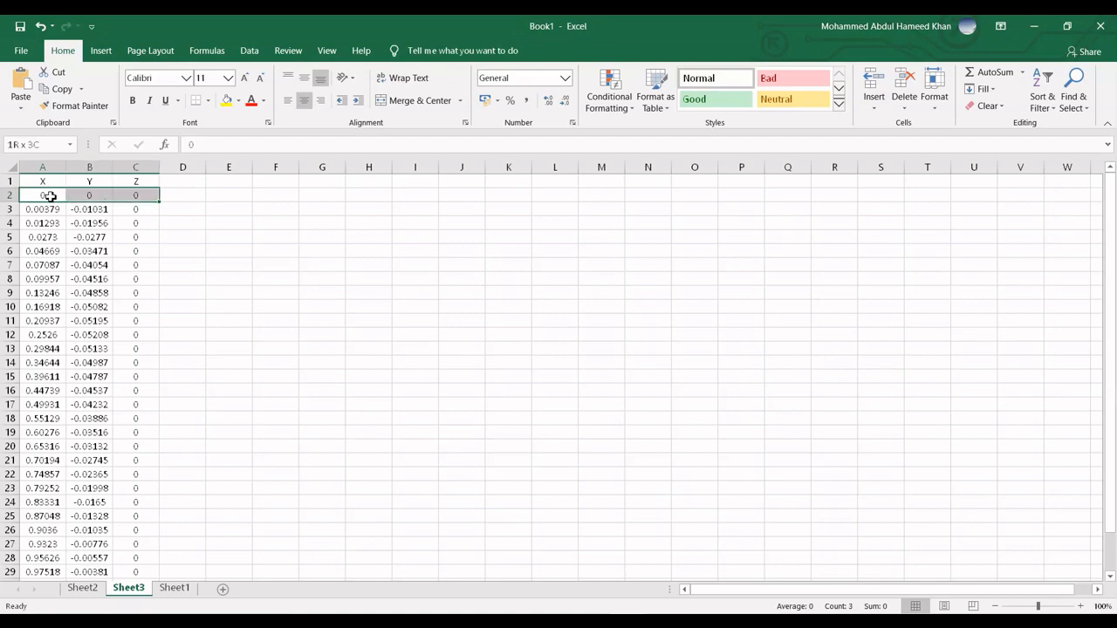
{"action": "key", "text": "ctrl+shift+Down"}
{"action": "scroll", "coordinate": [524, 283], "scroll_direction": "up", "scroll_amount": 1}
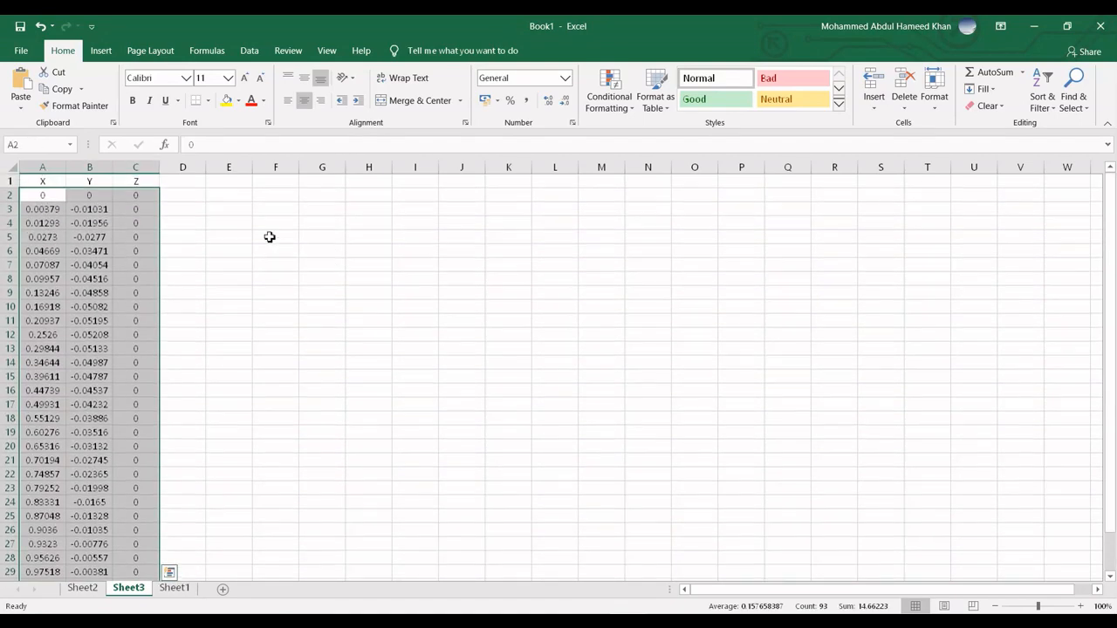
{"action": "left_click", "coordinate": [564, 105]}
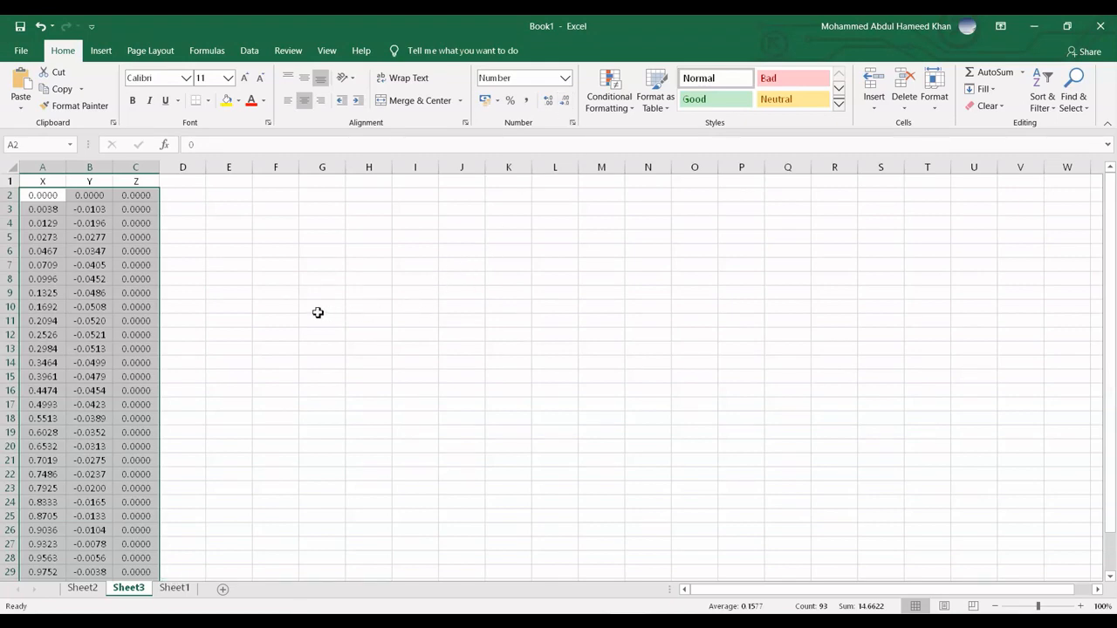
{"action": "left_click", "coordinate": [467, 322]}
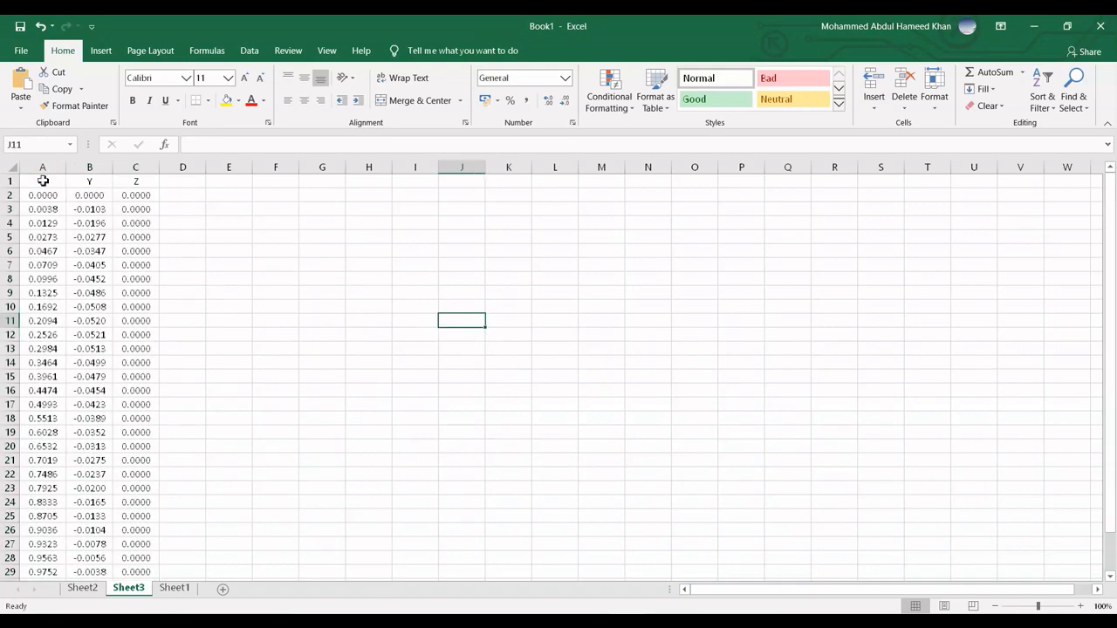
Step: Copy the complete lower-curve table A1:C32, including the X, Y and Z headers
{"action": "left_click", "coordinate": [43, 181]}
{"action": "key", "text": "shift+Right"}
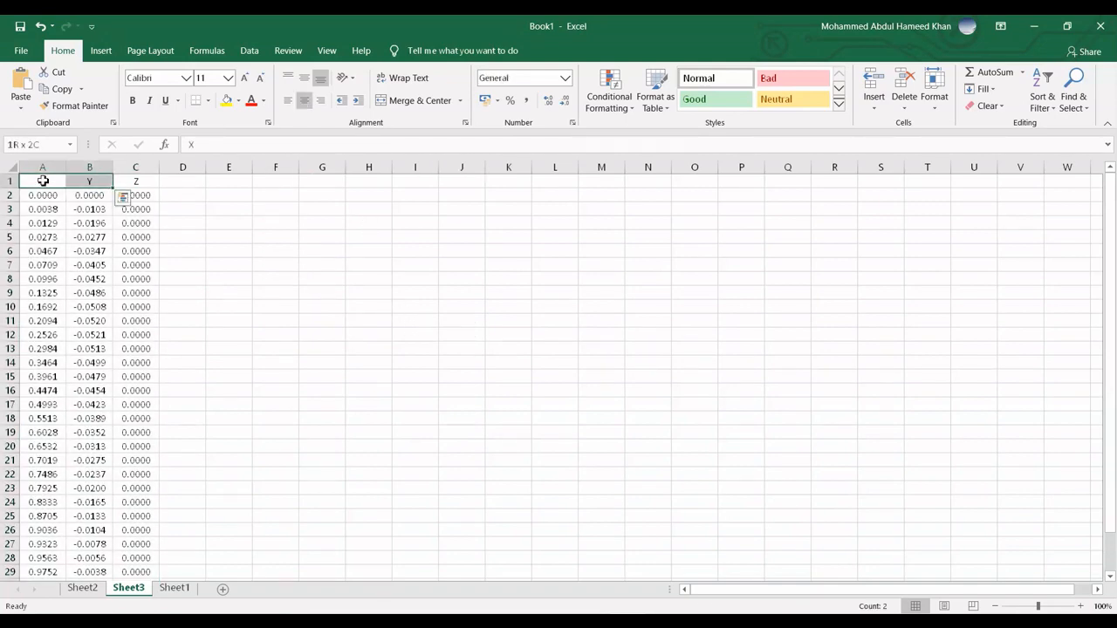
{"action": "key", "text": "shift+Right"}
{"action": "key", "text": "ctrl+shift+Down"}
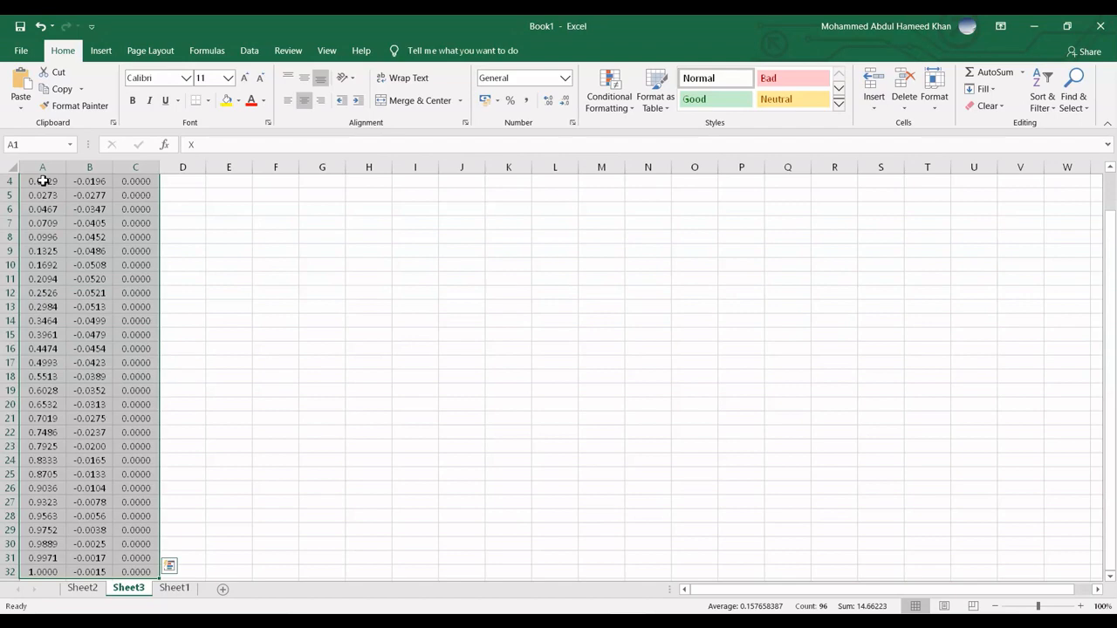
{"action": "key", "text": "ctrl+c"}
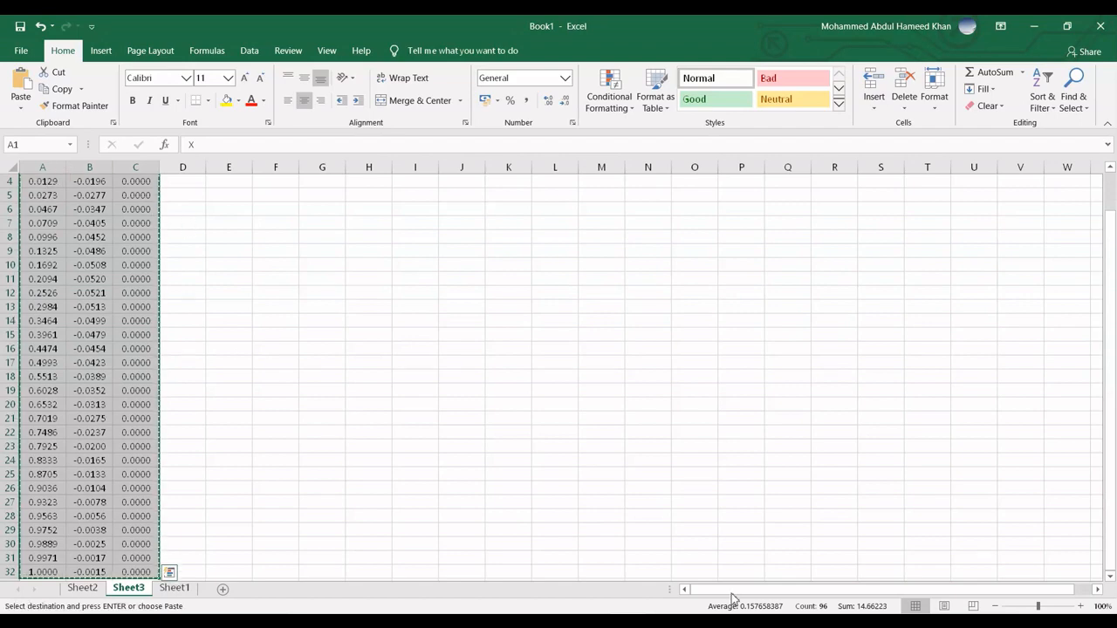
Step: Close upper-cuve.pts and replace everything in lower-curve.txt with the copied X, Y and Z lower-curve table in Notepad
{"action": "left_click", "coordinate": [699, 623]}
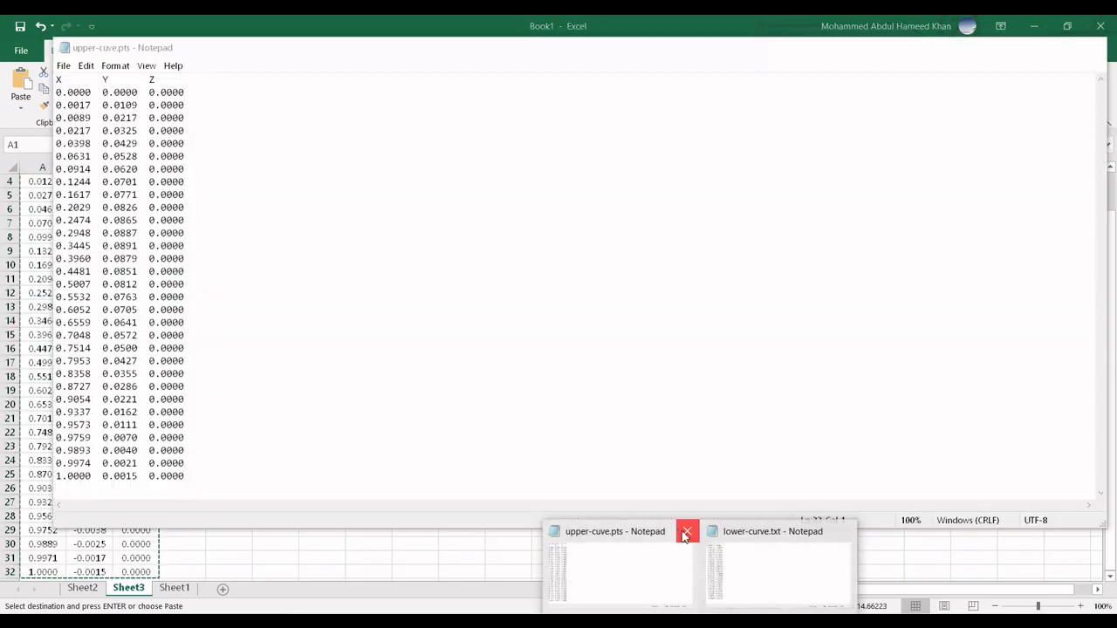
{"action": "left_click", "coordinate": [685, 530]}
{"action": "left_click", "coordinate": [701, 566]}
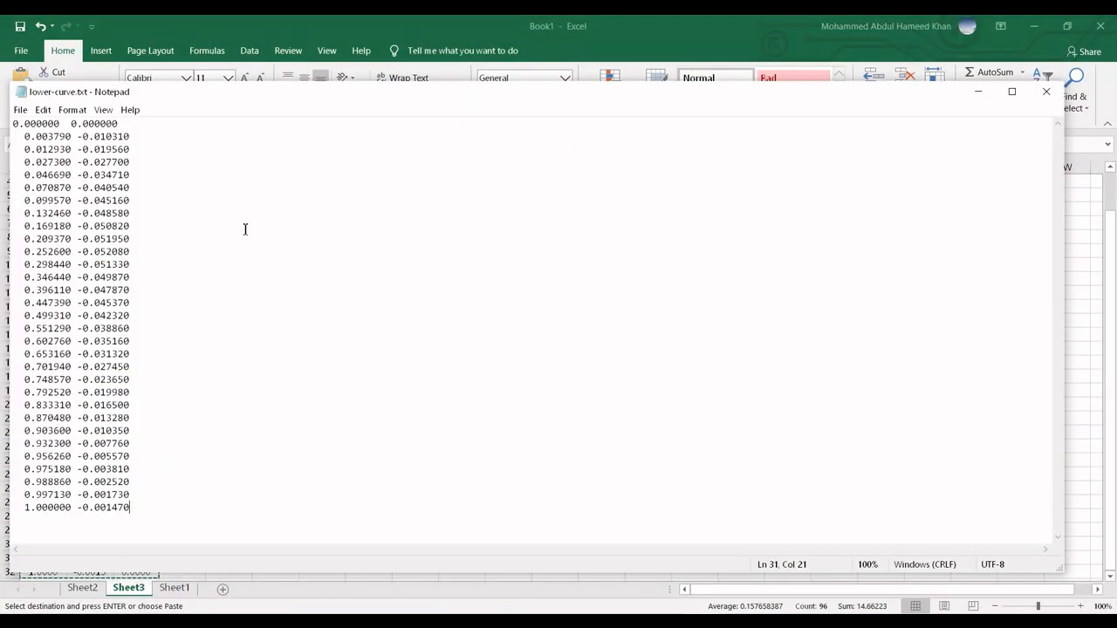
{"action": "key", "text": "ctrl+a"}
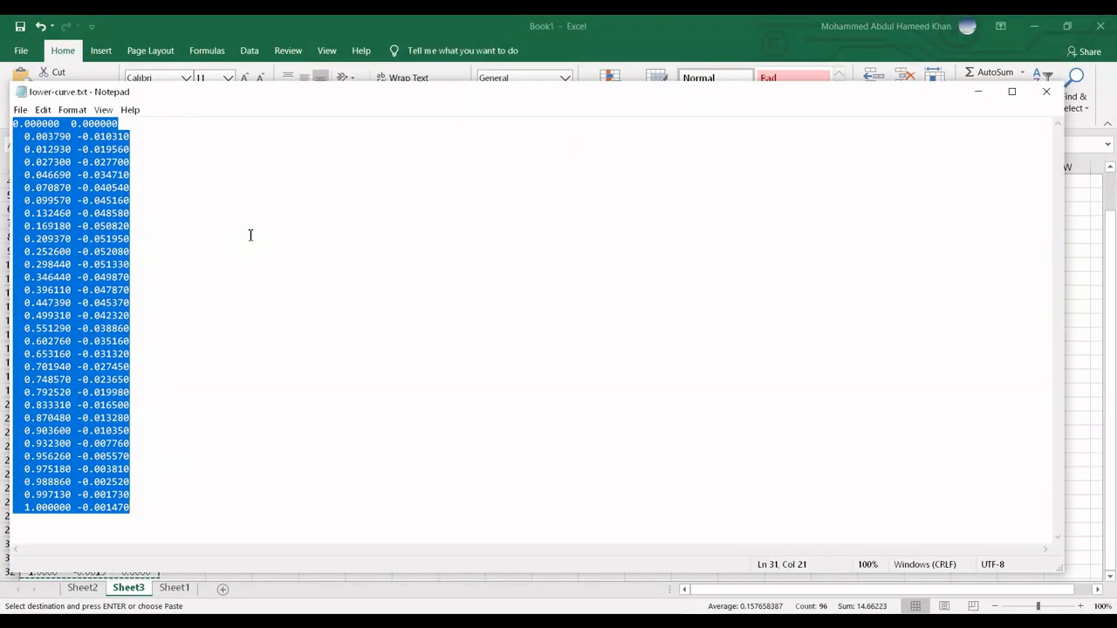
{"action": "key", "text": "Delete"}
{"action": "key", "text": "ctrl+v"}
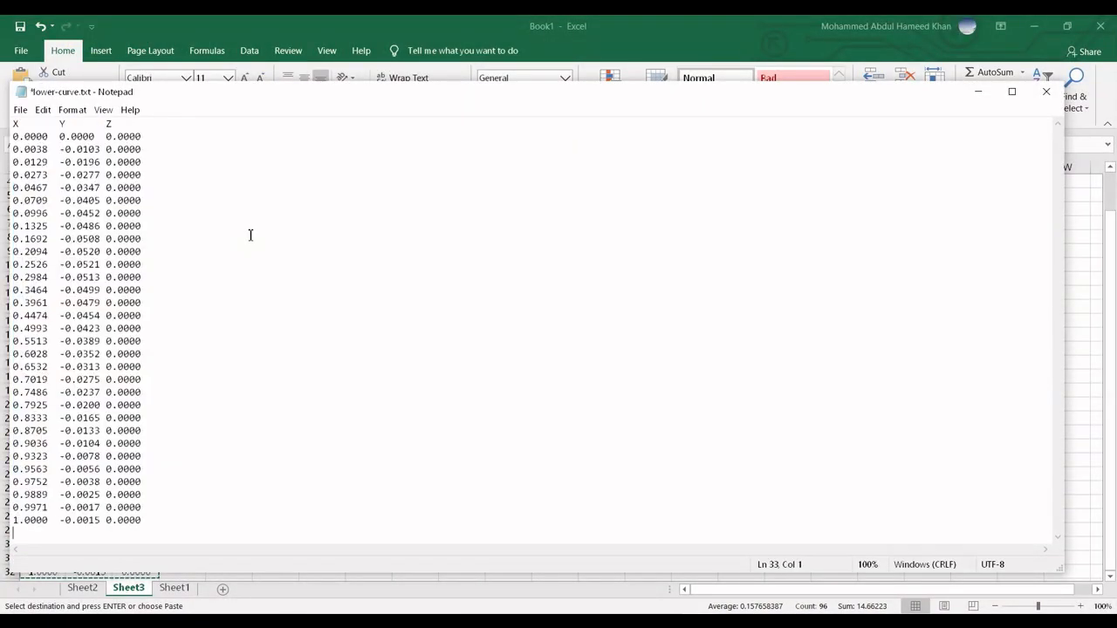
{"action": "left_click", "coordinate": [110, 138]}
{"action": "key", "text": "Down"}
{"action": "key", "text": "BackSpace"}
Step: Save the lower-curve coordinates on the Desktop as "lower-curve.pts" and close the file
{"action": "left_click", "coordinate": [19, 111]}
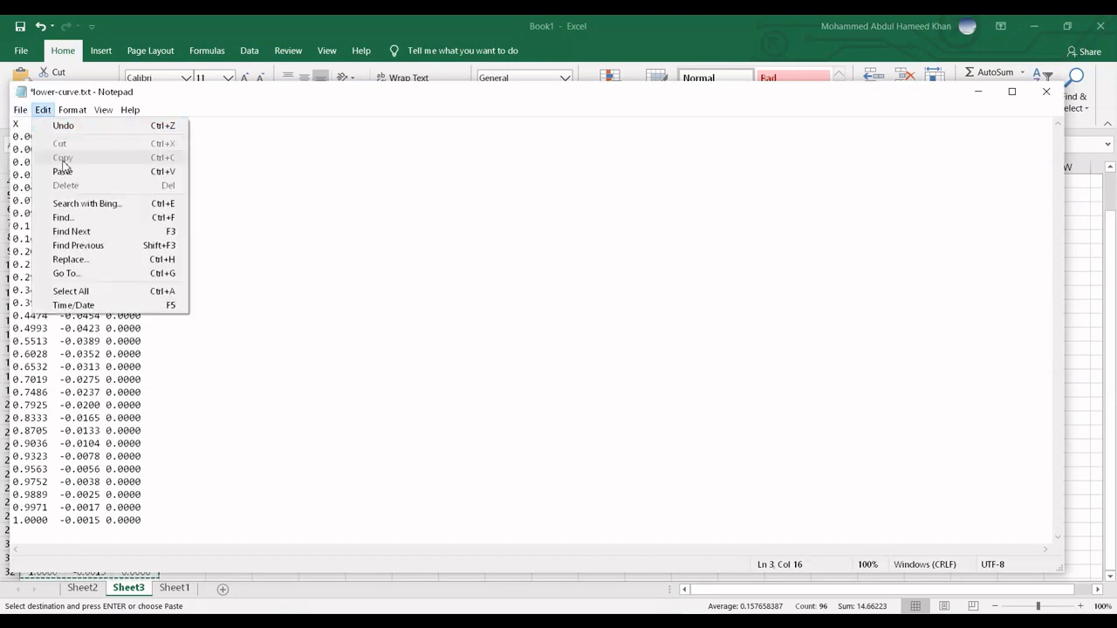
{"action": "left_click", "coordinate": [41, 181]}
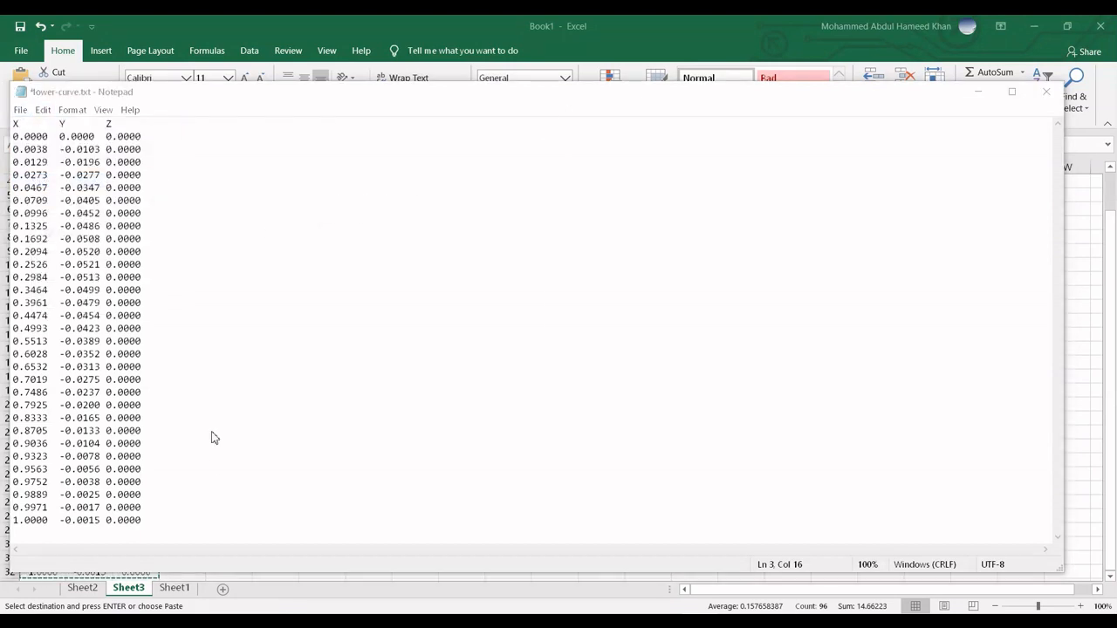
{"action": "left_click", "coordinate": [220, 387]}
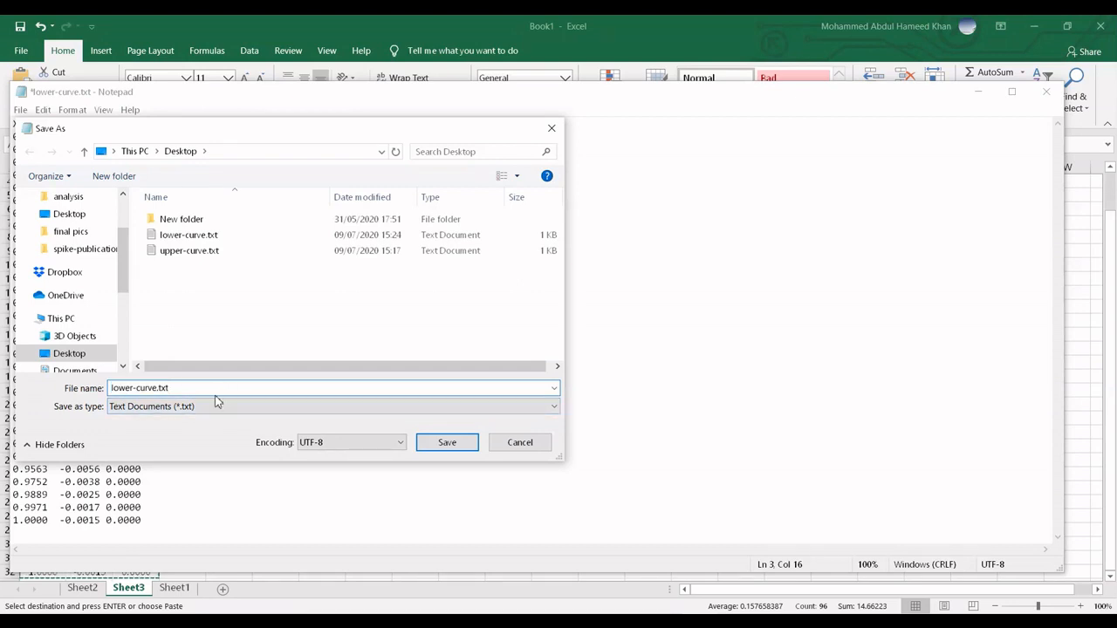
{"action": "left_click_drag", "start_coordinate": [219, 387], "coordinate": [101, 389]}
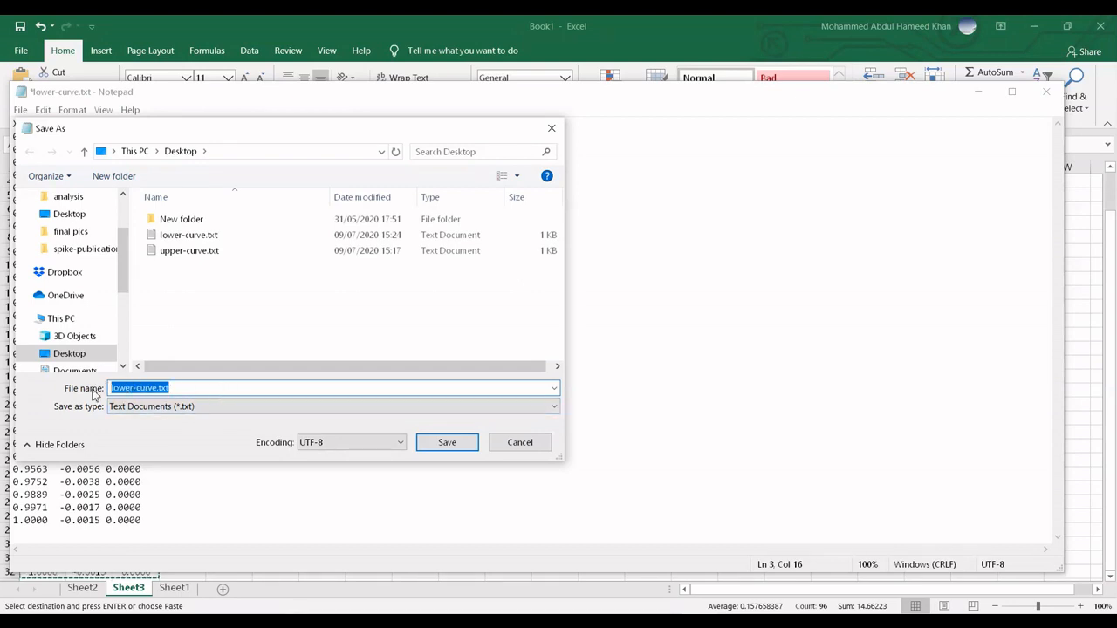
{"action": "type", "text": "\"lo"}
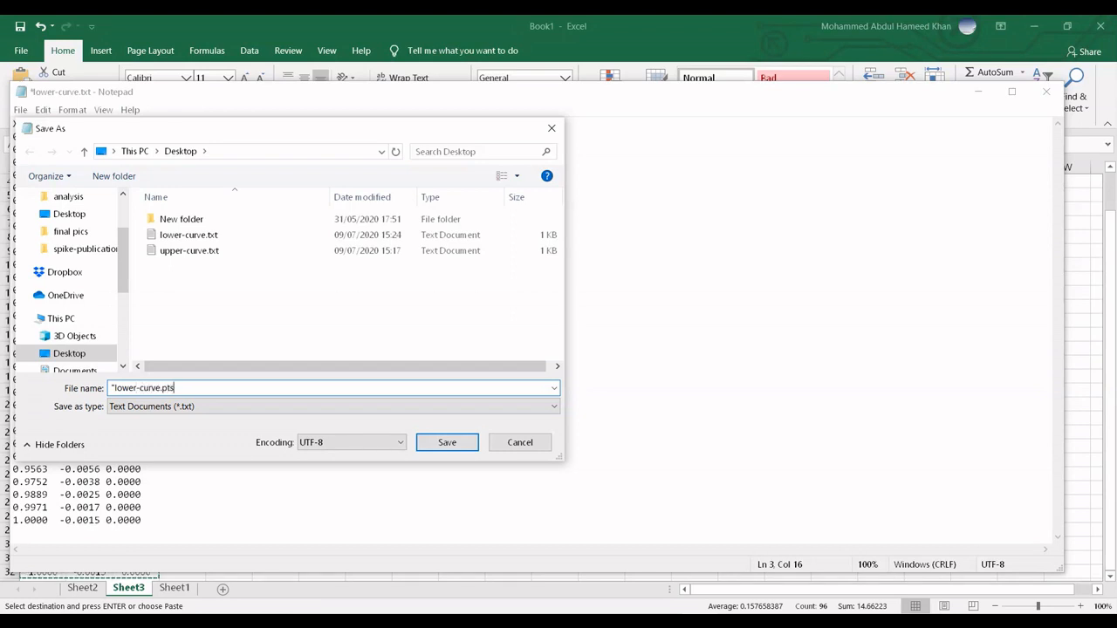
{"action": "left_click", "coordinate": [456, 446]}
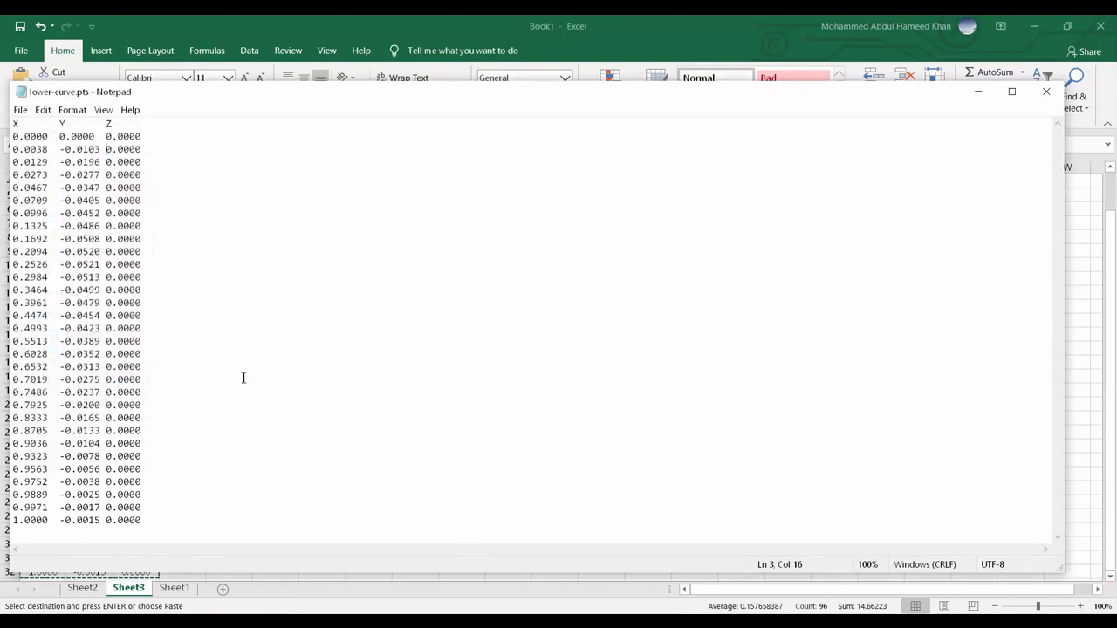
{"action": "left_click", "coordinate": [1048, 90]}
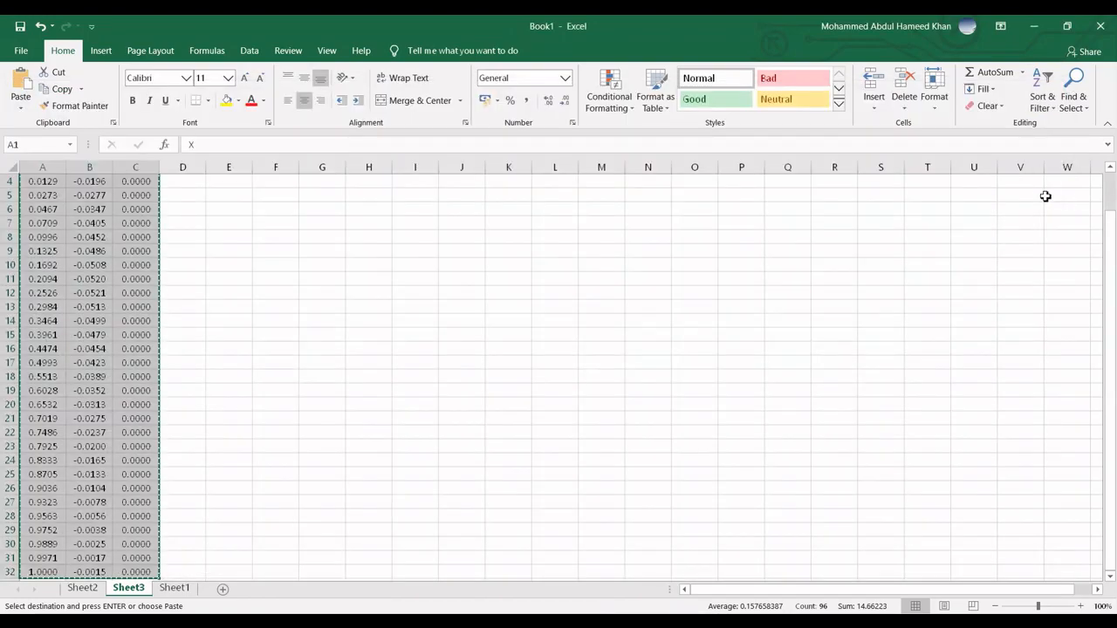
Step: Switch to Creo and sketch a four-point spline from the origin to the chord's far end, bowed entirely below the chord
{"action": "left_click", "coordinate": [1029, 34]}
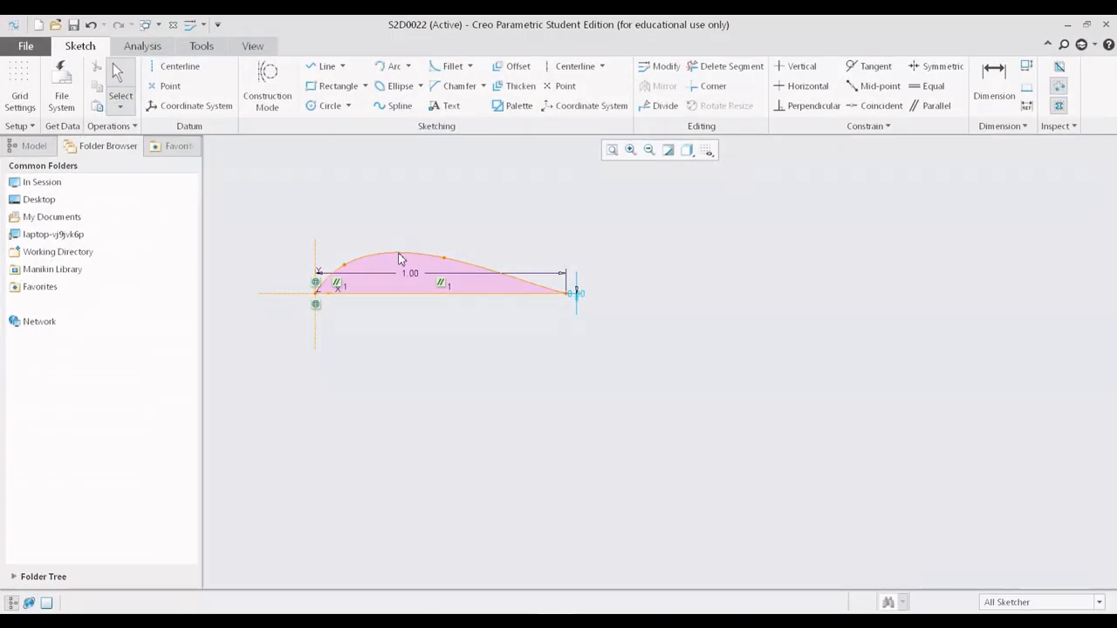
{"action": "left_click", "coordinate": [397, 105]}
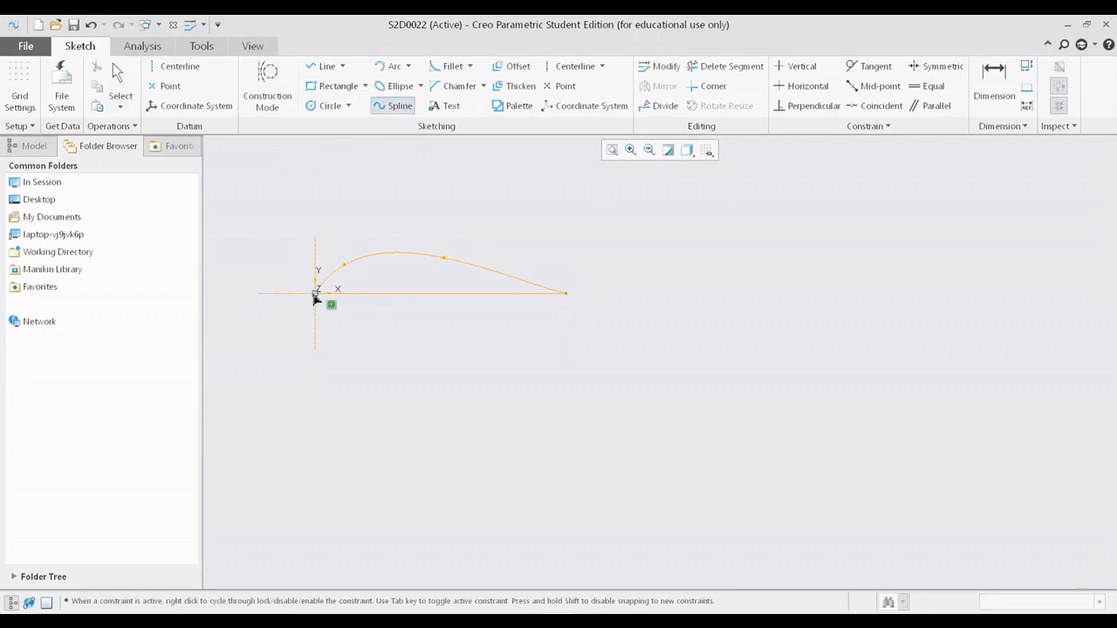
{"action": "left_click", "coordinate": [315, 292]}
{"action": "left_click", "coordinate": [362, 327]}
{"action": "left_click", "coordinate": [461, 308]}
{"action": "left_click", "coordinate": [565, 294]}
{"action": "middle_click", "coordinate": [611, 339]}
{"action": "middle_click", "coordinate": [611, 339]}
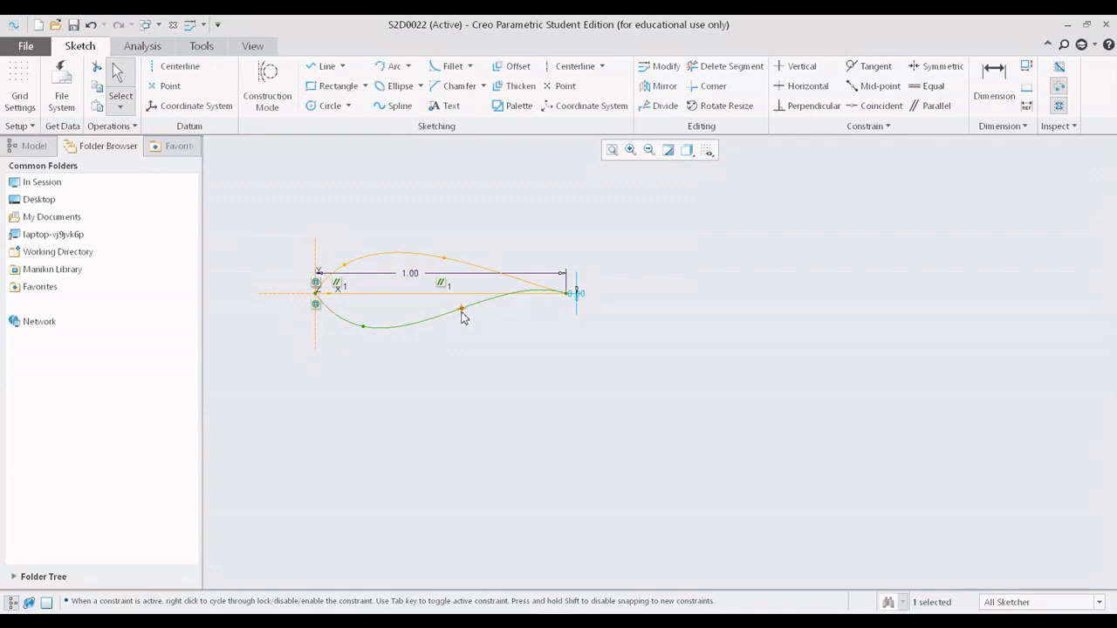
{"action": "left_click_drag", "start_coordinate": [462, 309], "coordinate": [470, 335]}
Step: Try to import lower-curve.pts into the lower spline, using the coordinate system at the origin as its Cartesian reference
{"action": "double_click", "coordinate": [494, 335]}
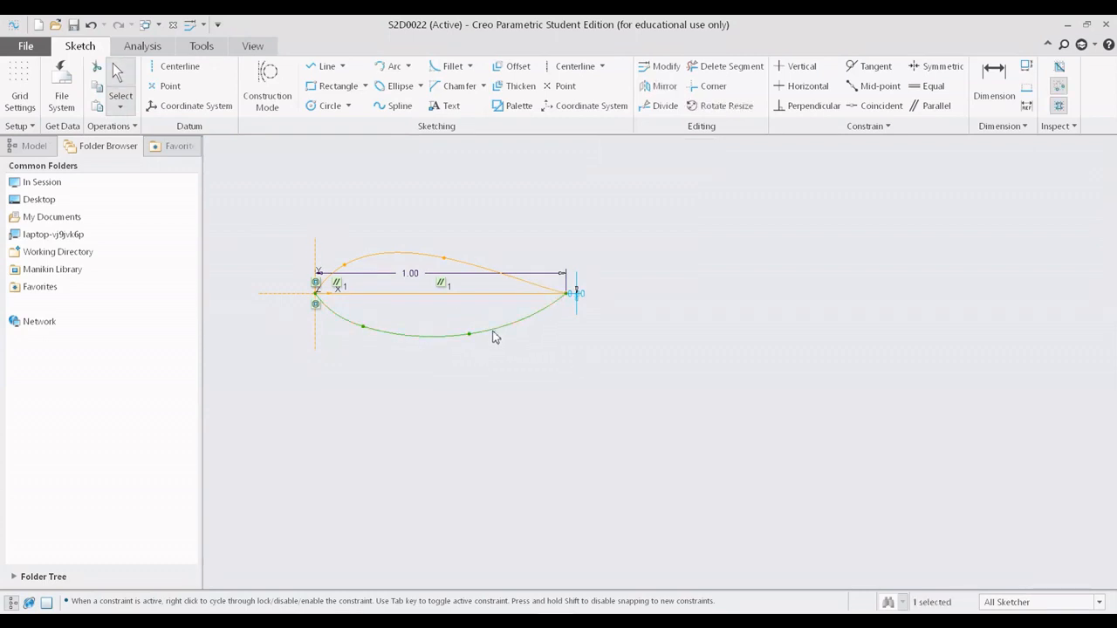
{"action": "left_click", "coordinate": [163, 127]}
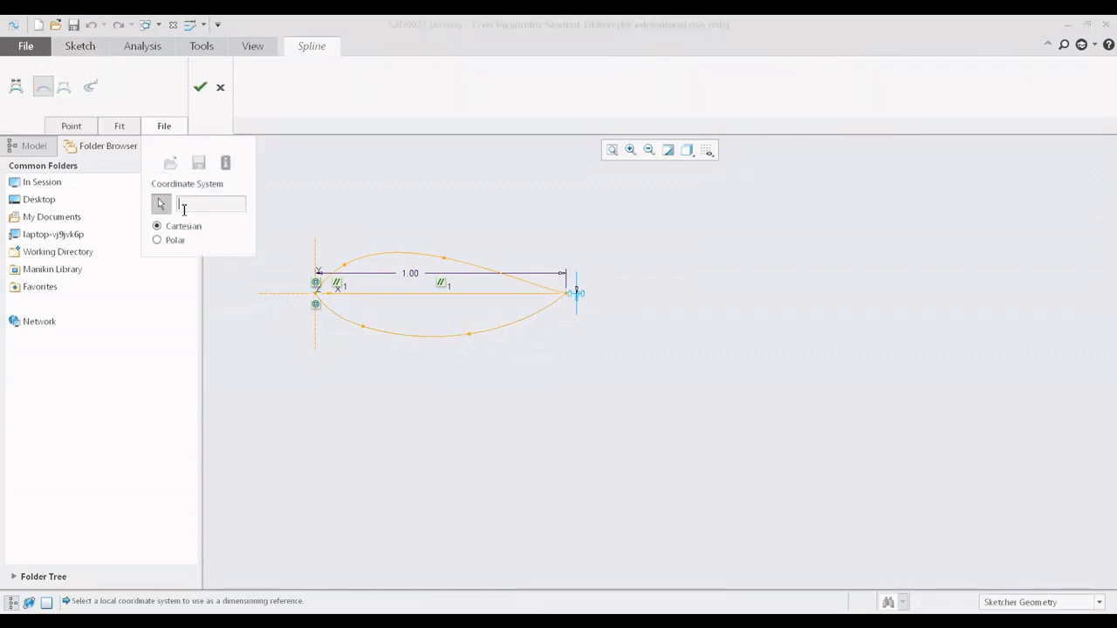
{"action": "left_click", "coordinate": [315, 302]}
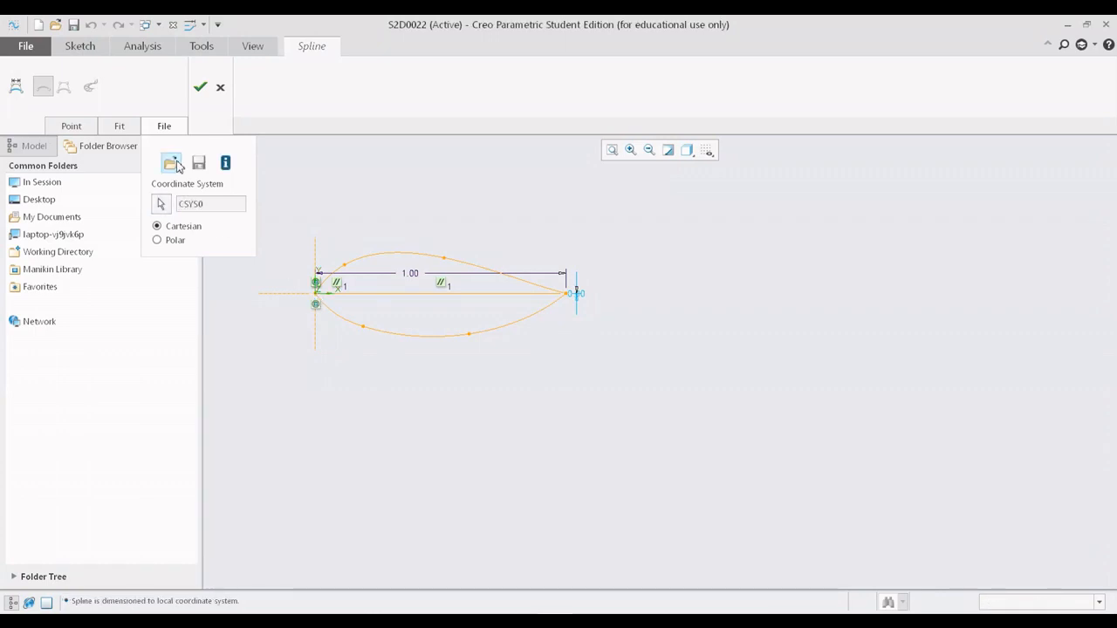
{"action": "left_click", "coordinate": [171, 164]}
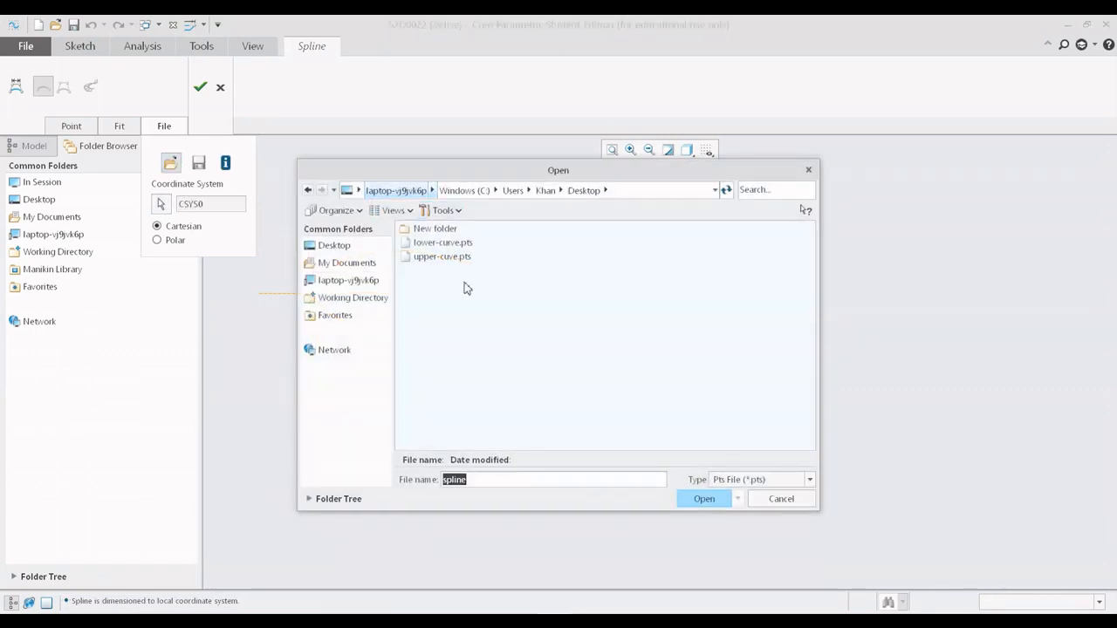
{"action": "left_click", "coordinate": [462, 248]}
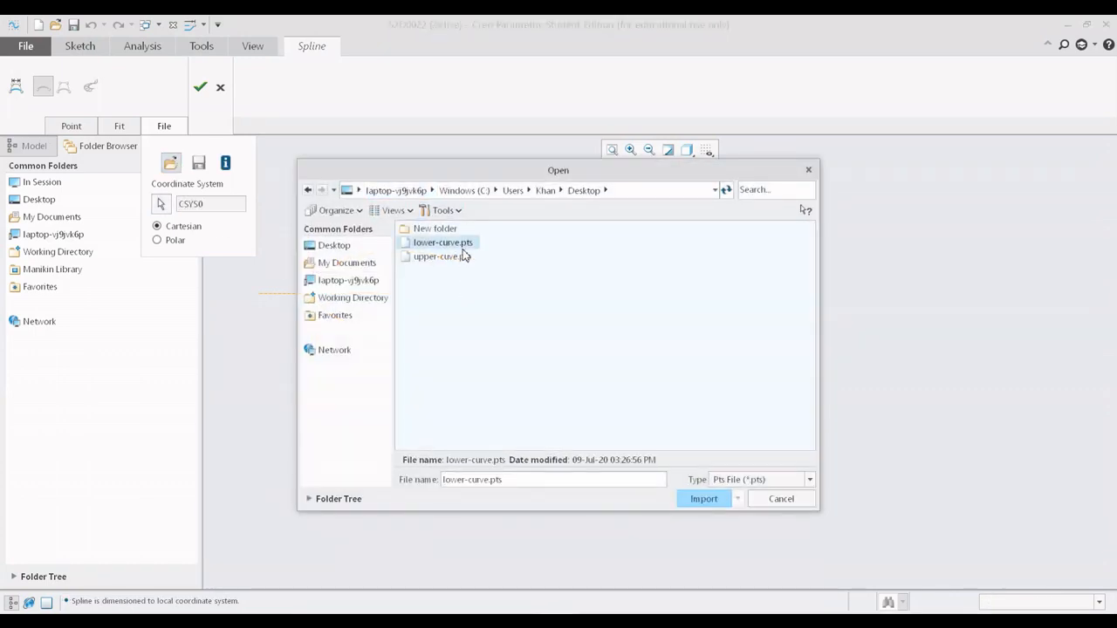
{"action": "left_click", "coordinate": [781, 498]}
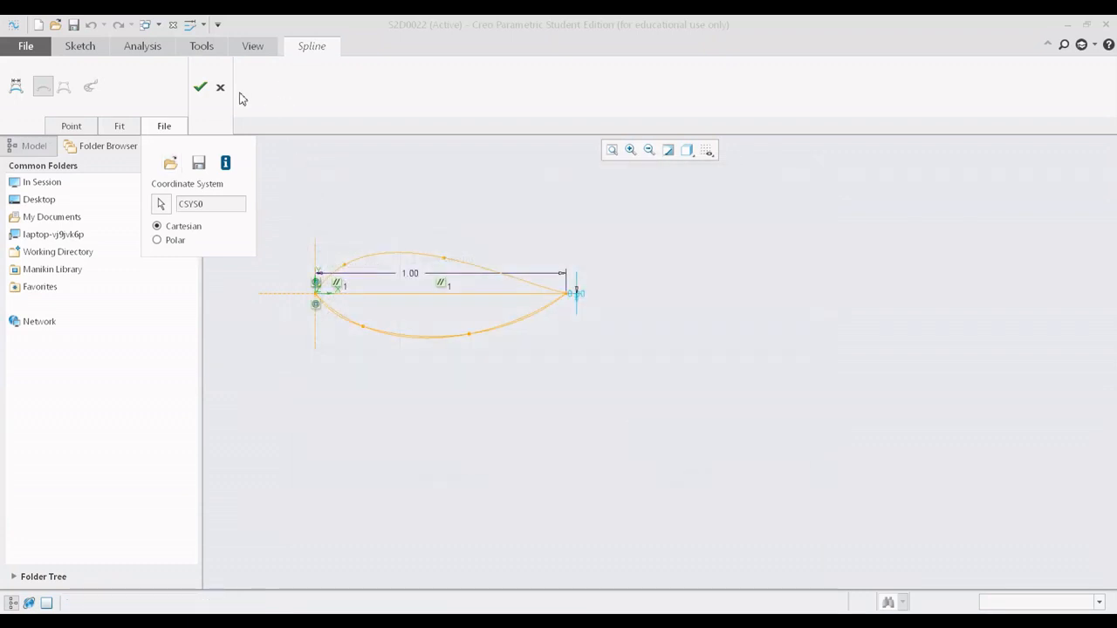